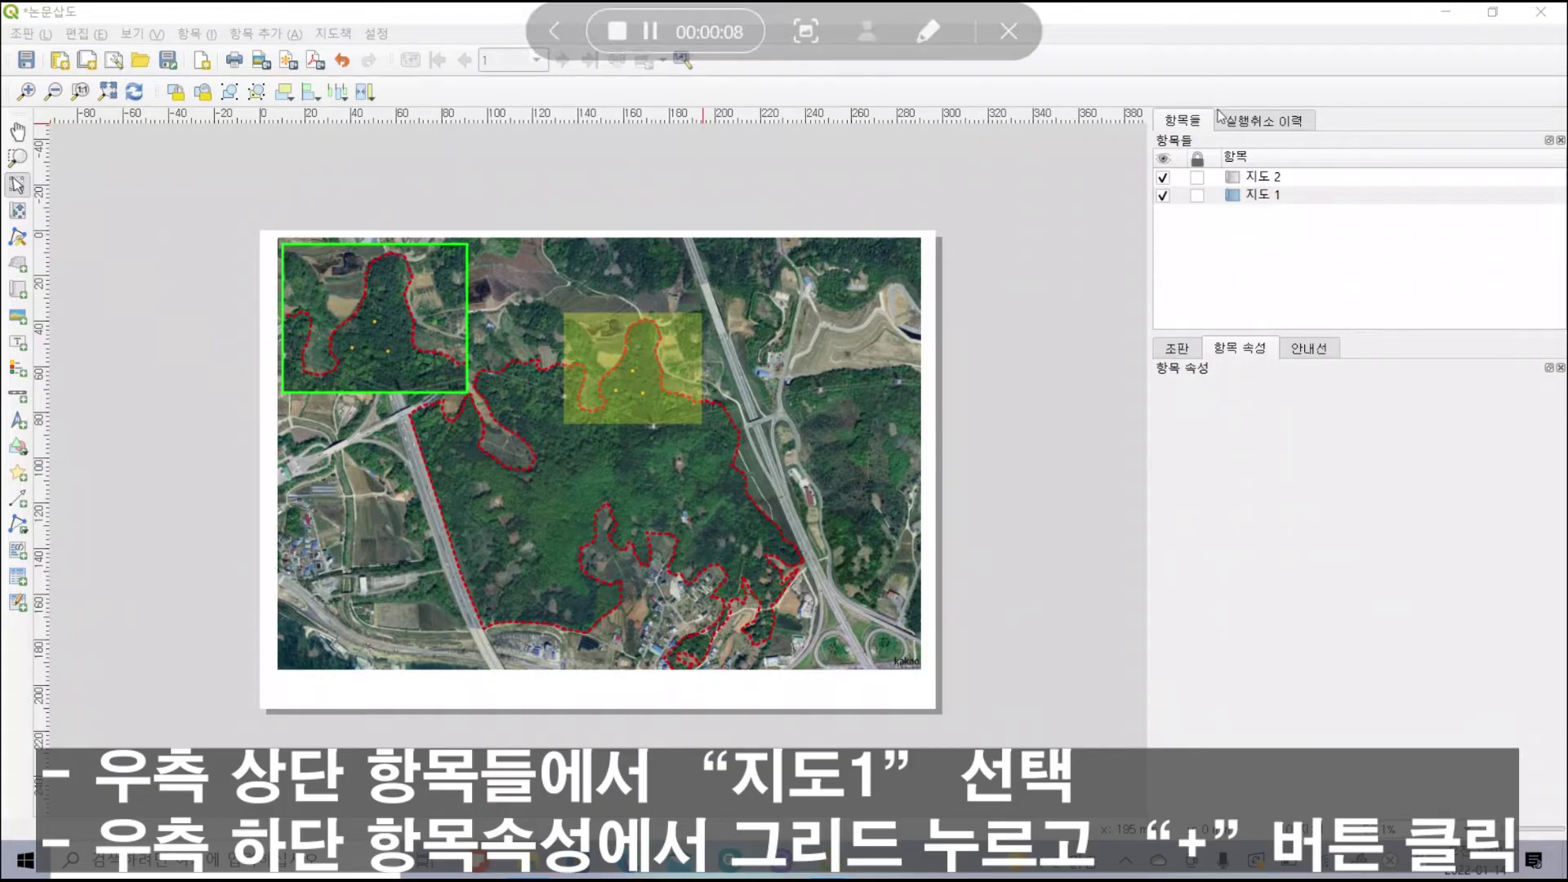
Add a new grid to the 지도 1 map item in the layout.
left_click(1280, 195)
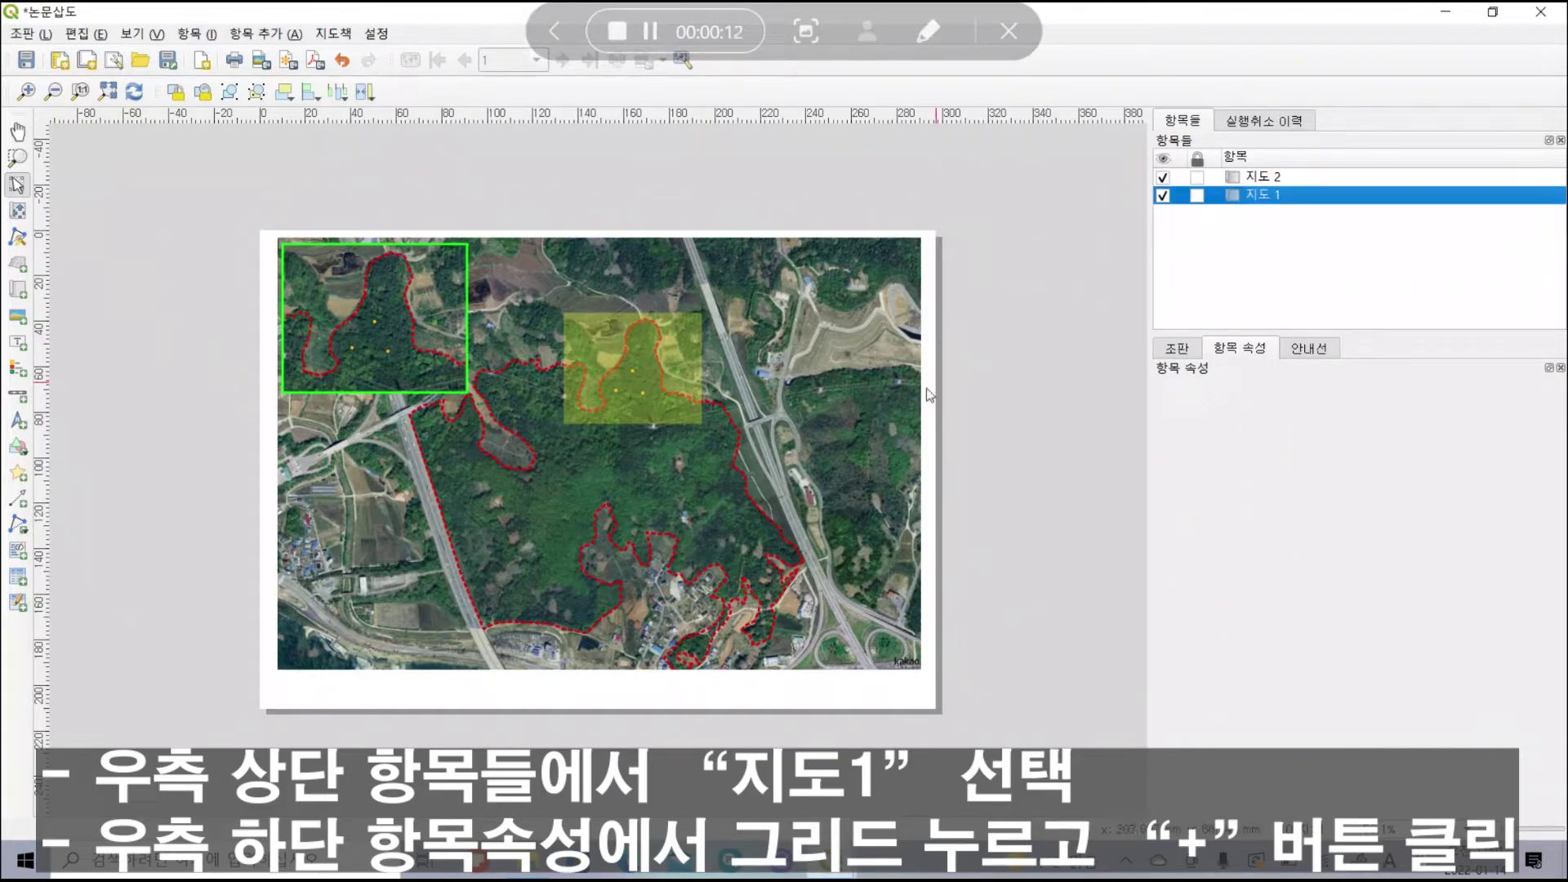
left_click(1256, 196)
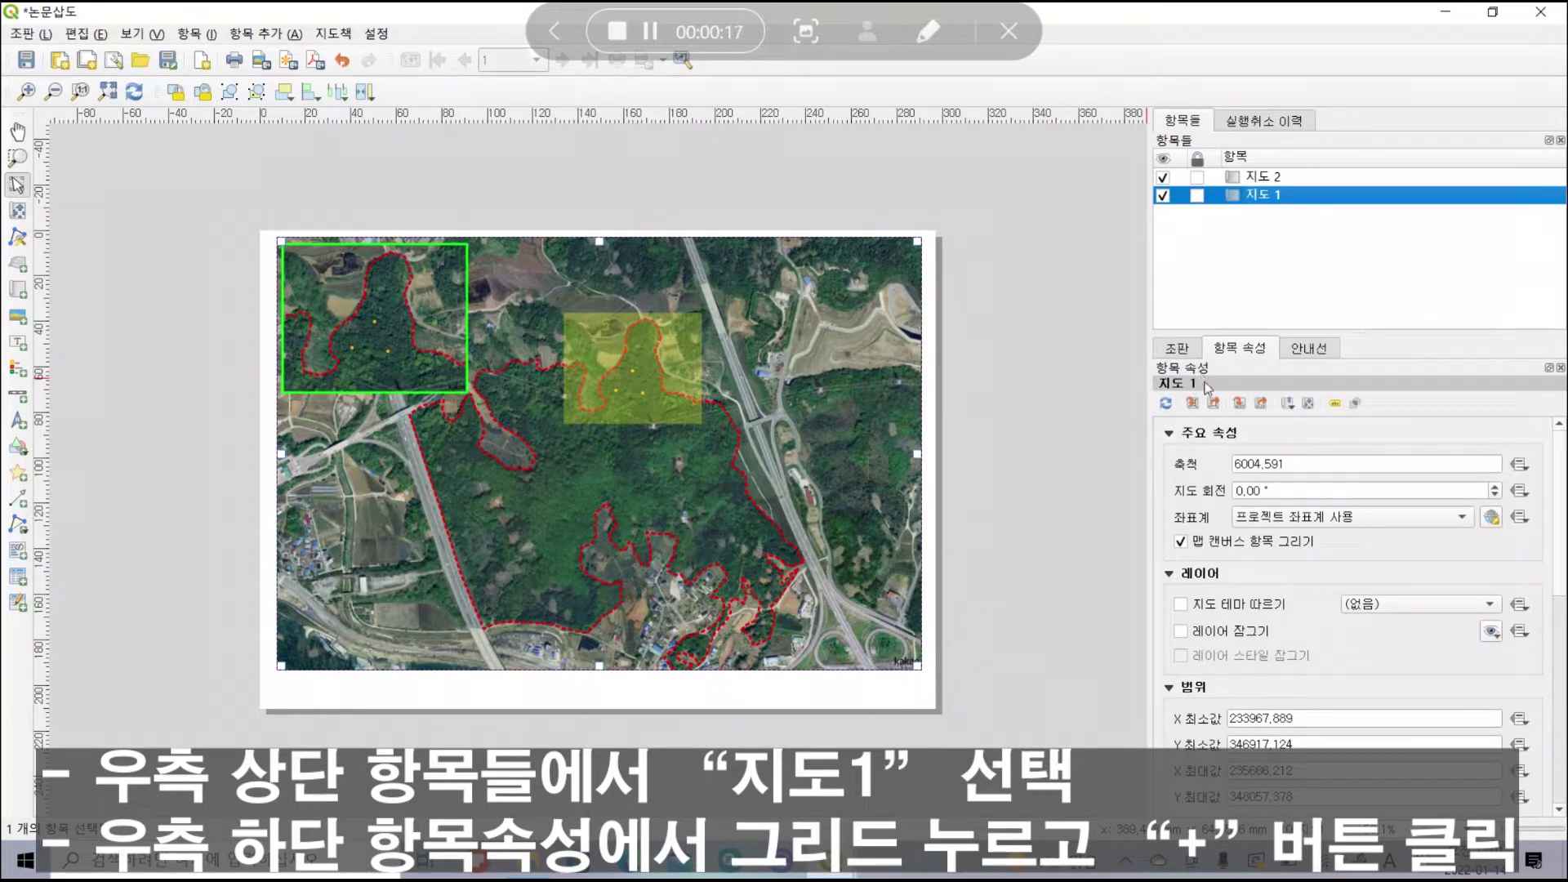
left_click(1360, 578)
scroll(1361, 579, "down", 5)
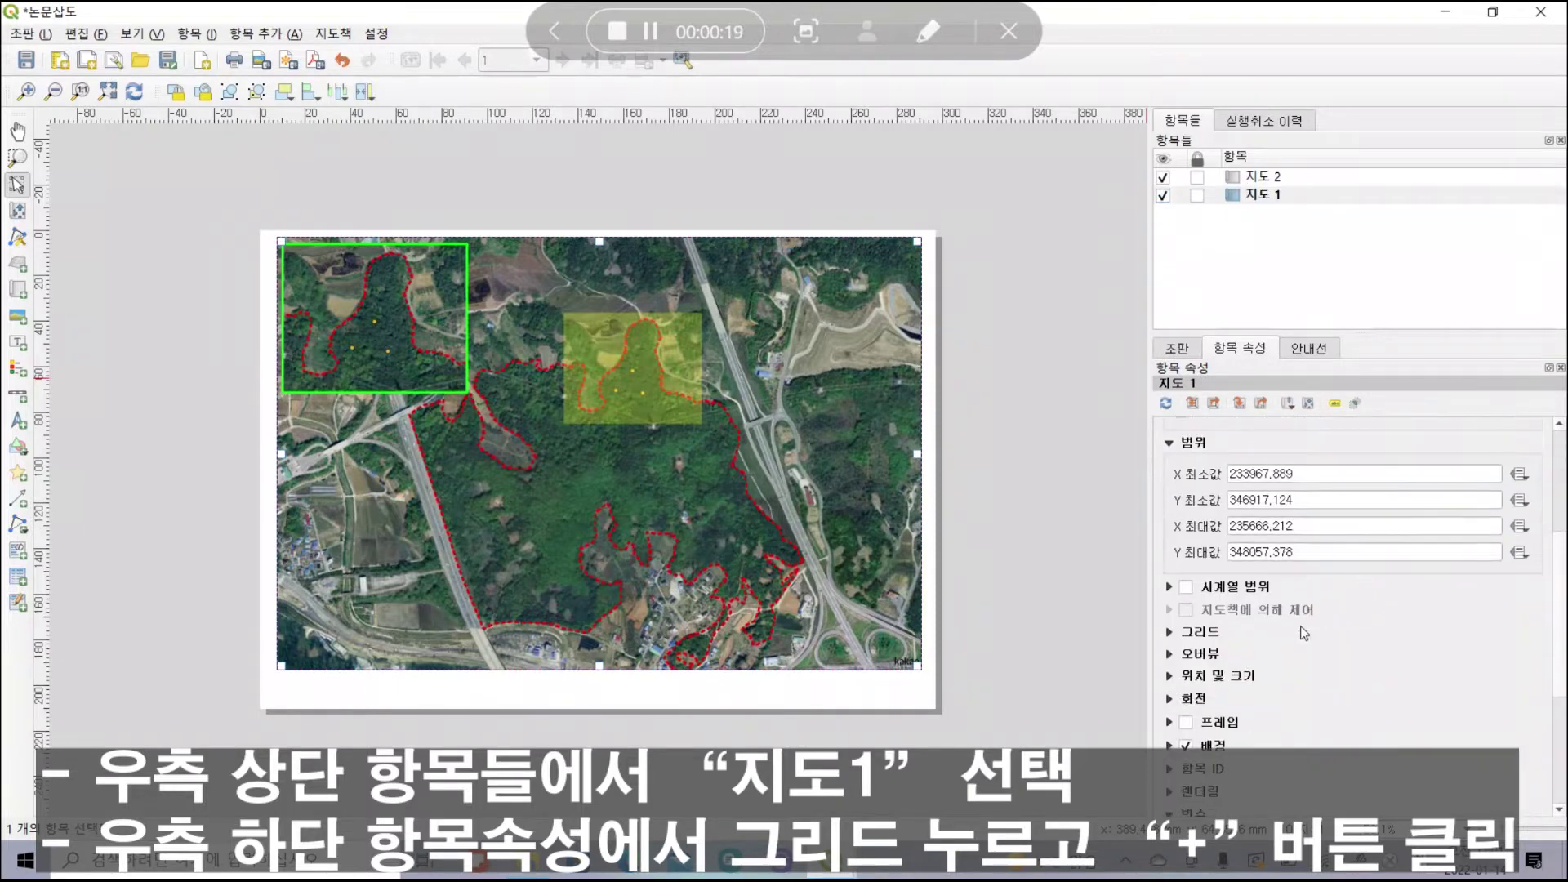
left_click(1172, 635)
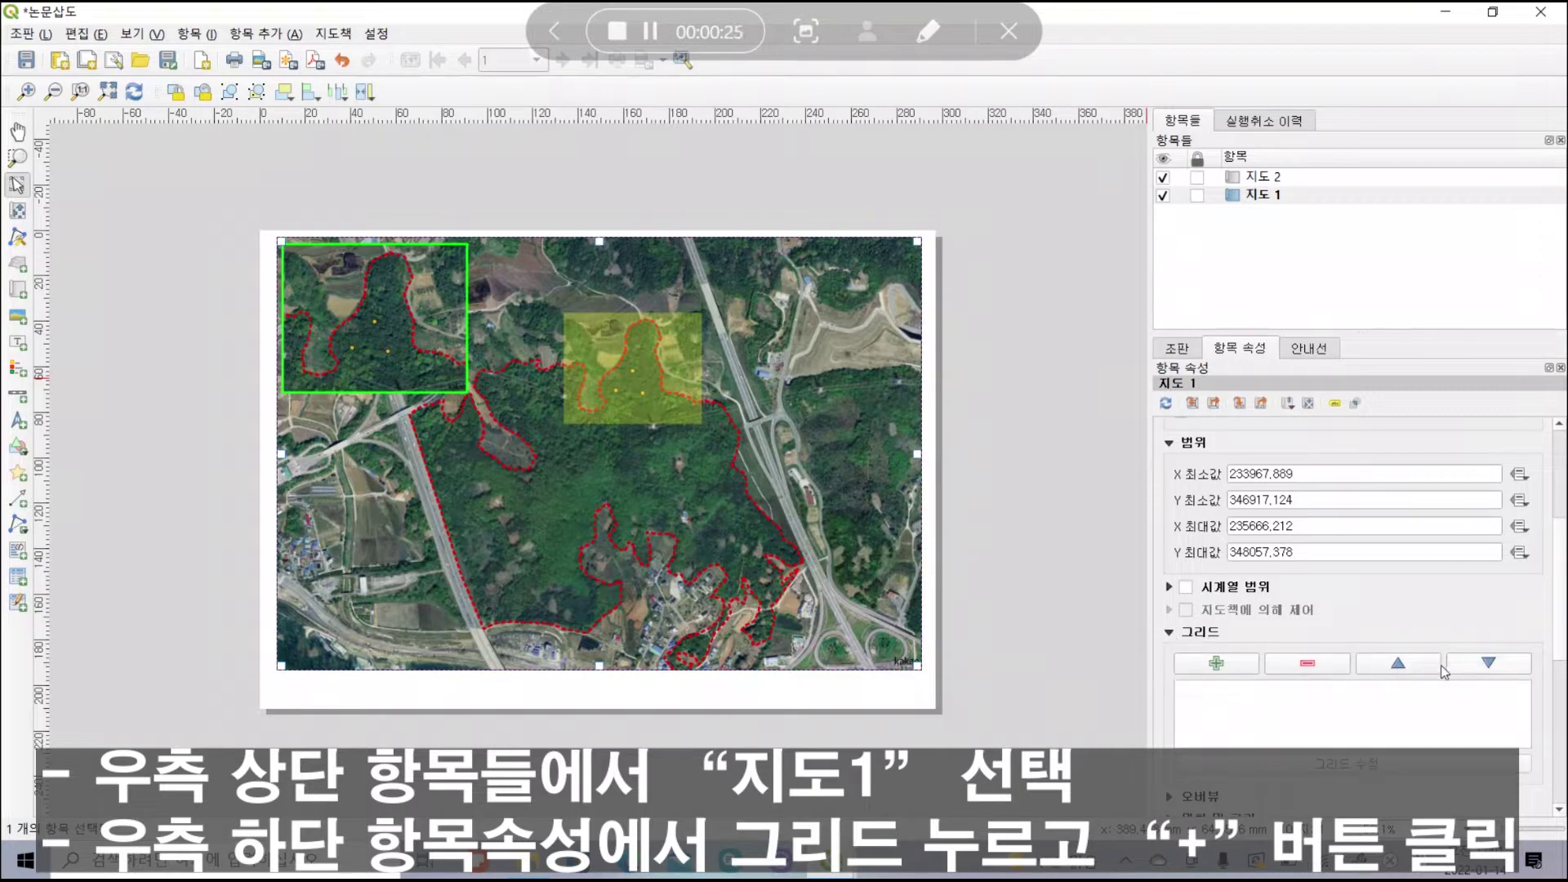
left_click(1229, 665)
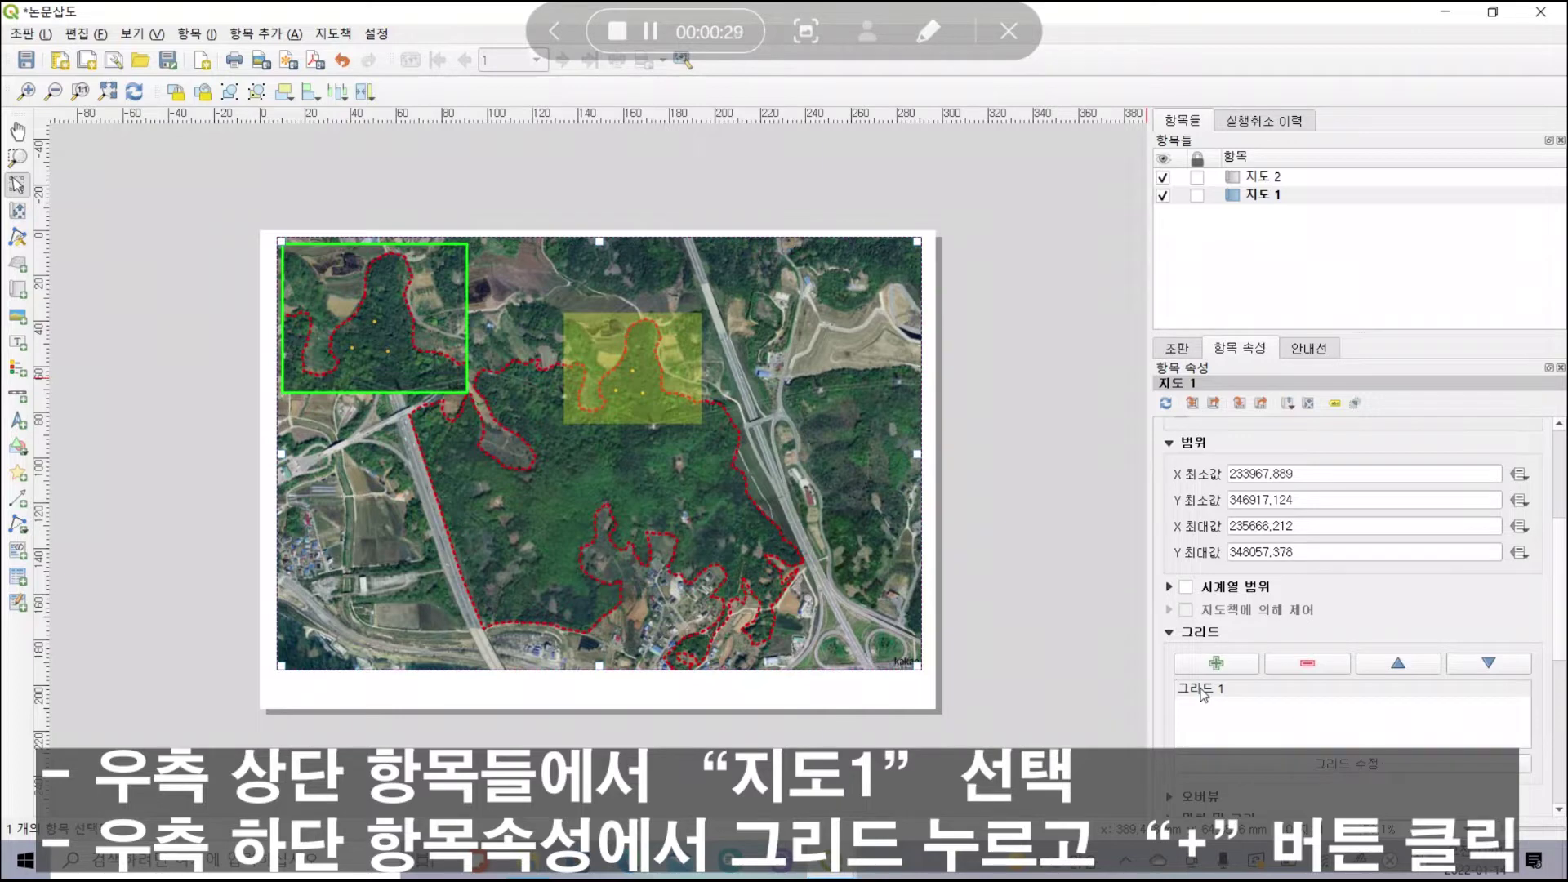
Open the new grid's properties for editing and collapse its 모양, 프레임 and 좌표 그리기 sections.
left_click(1203, 690)
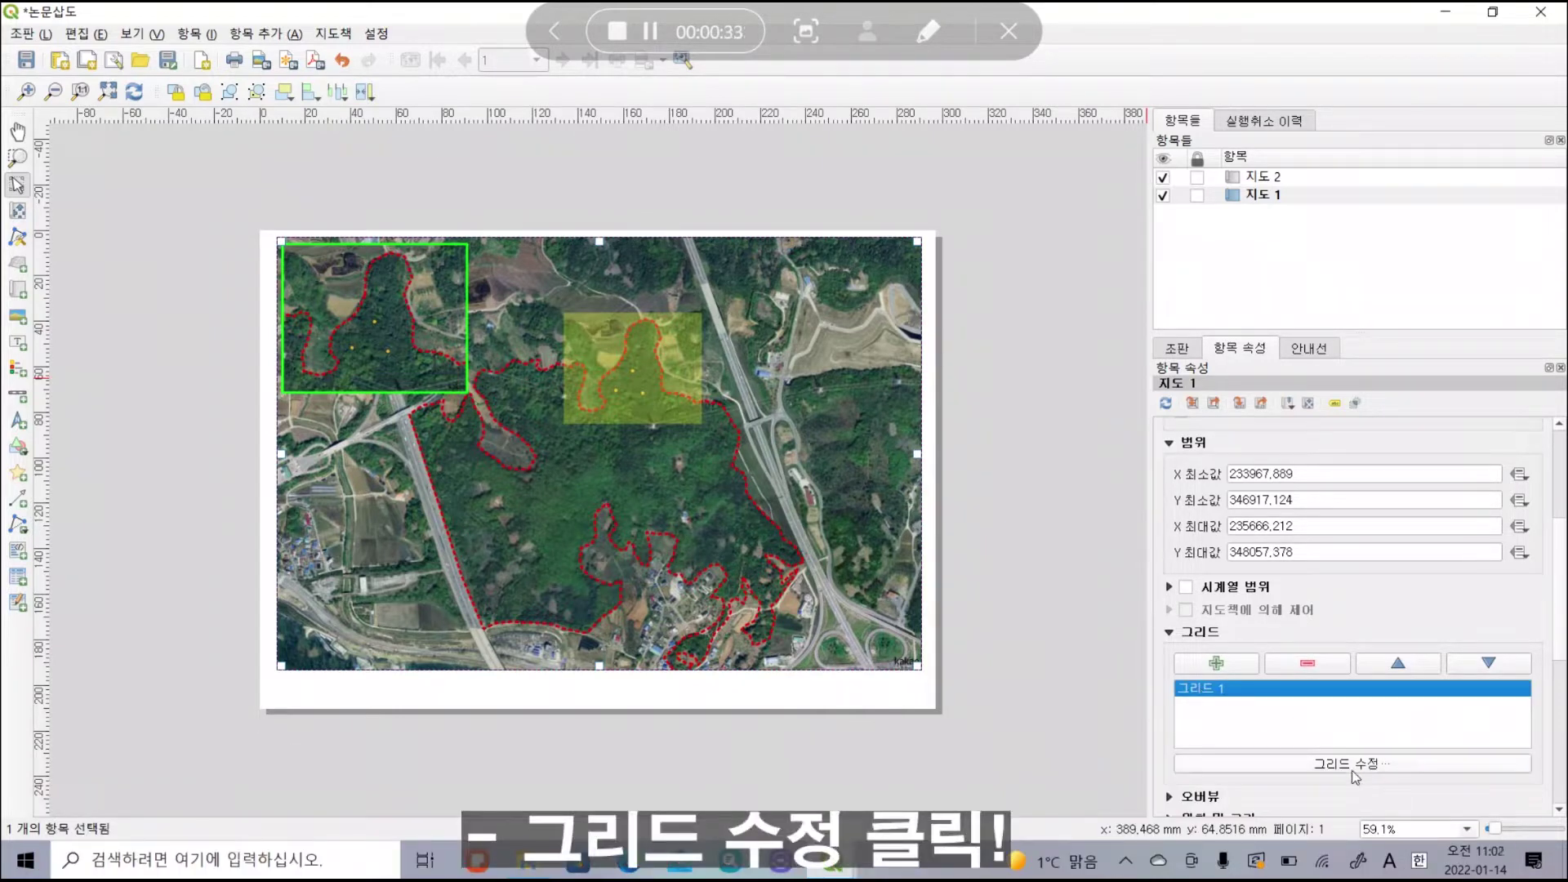
left_click(1352, 766)
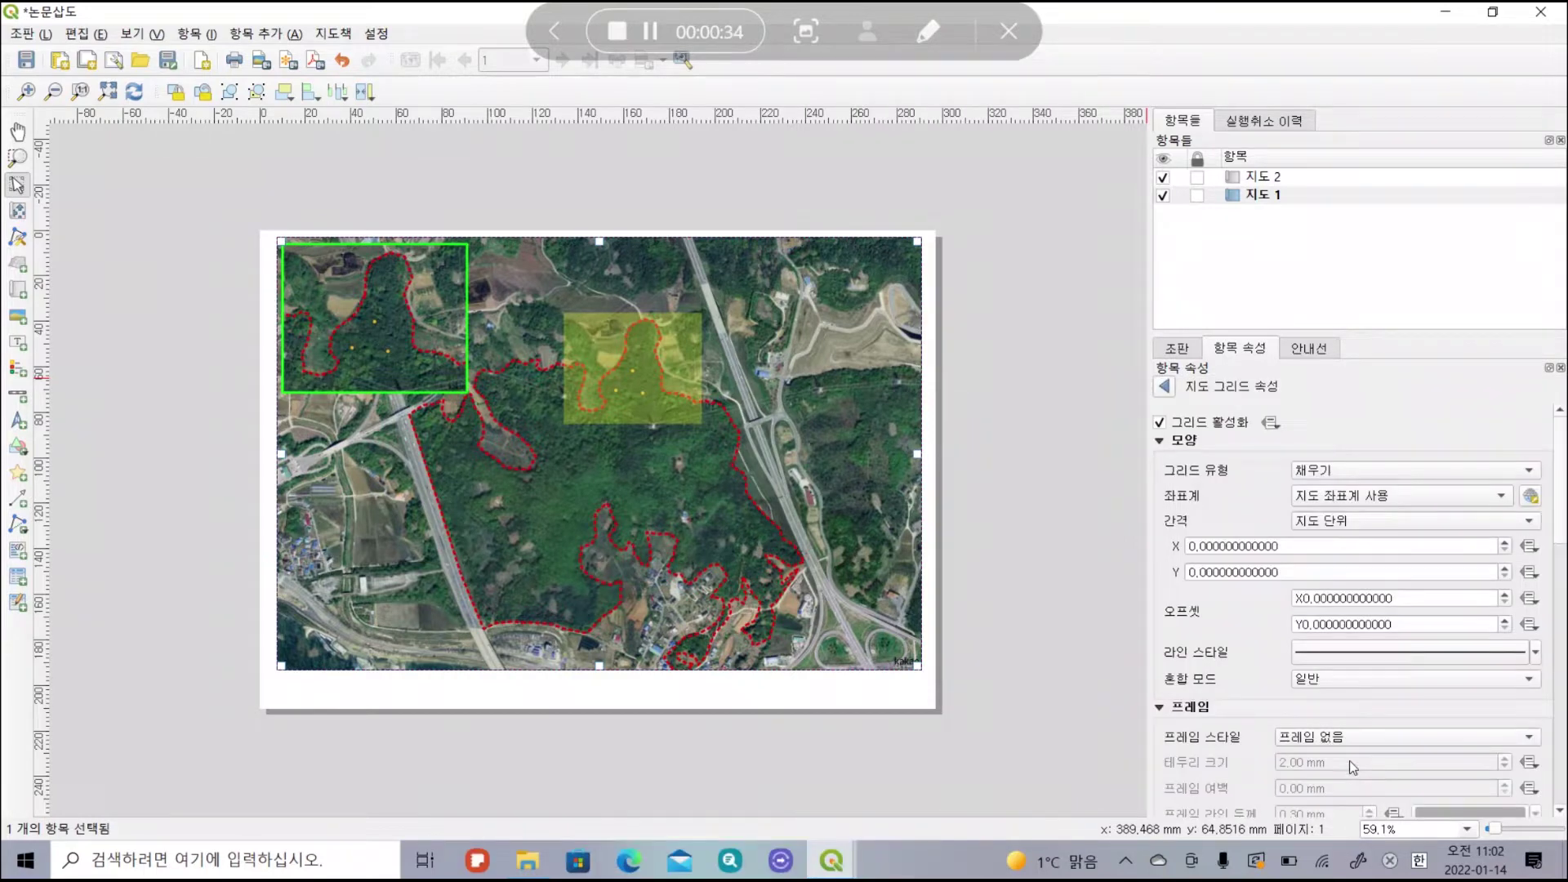
left_click(1181, 443)
left_click(1182, 461)
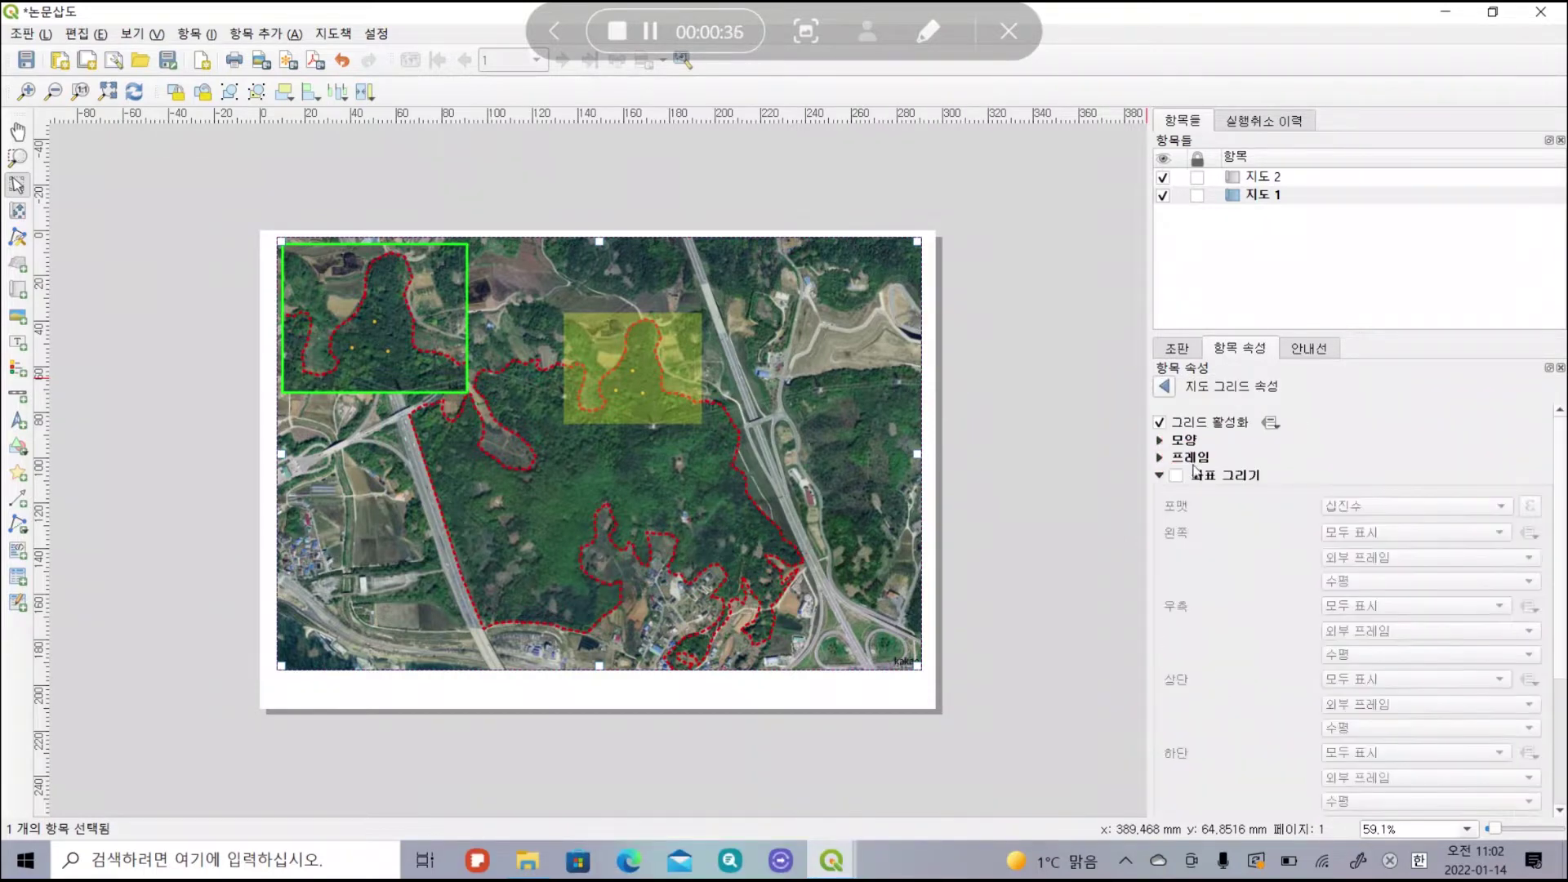
left_click(1222, 474)
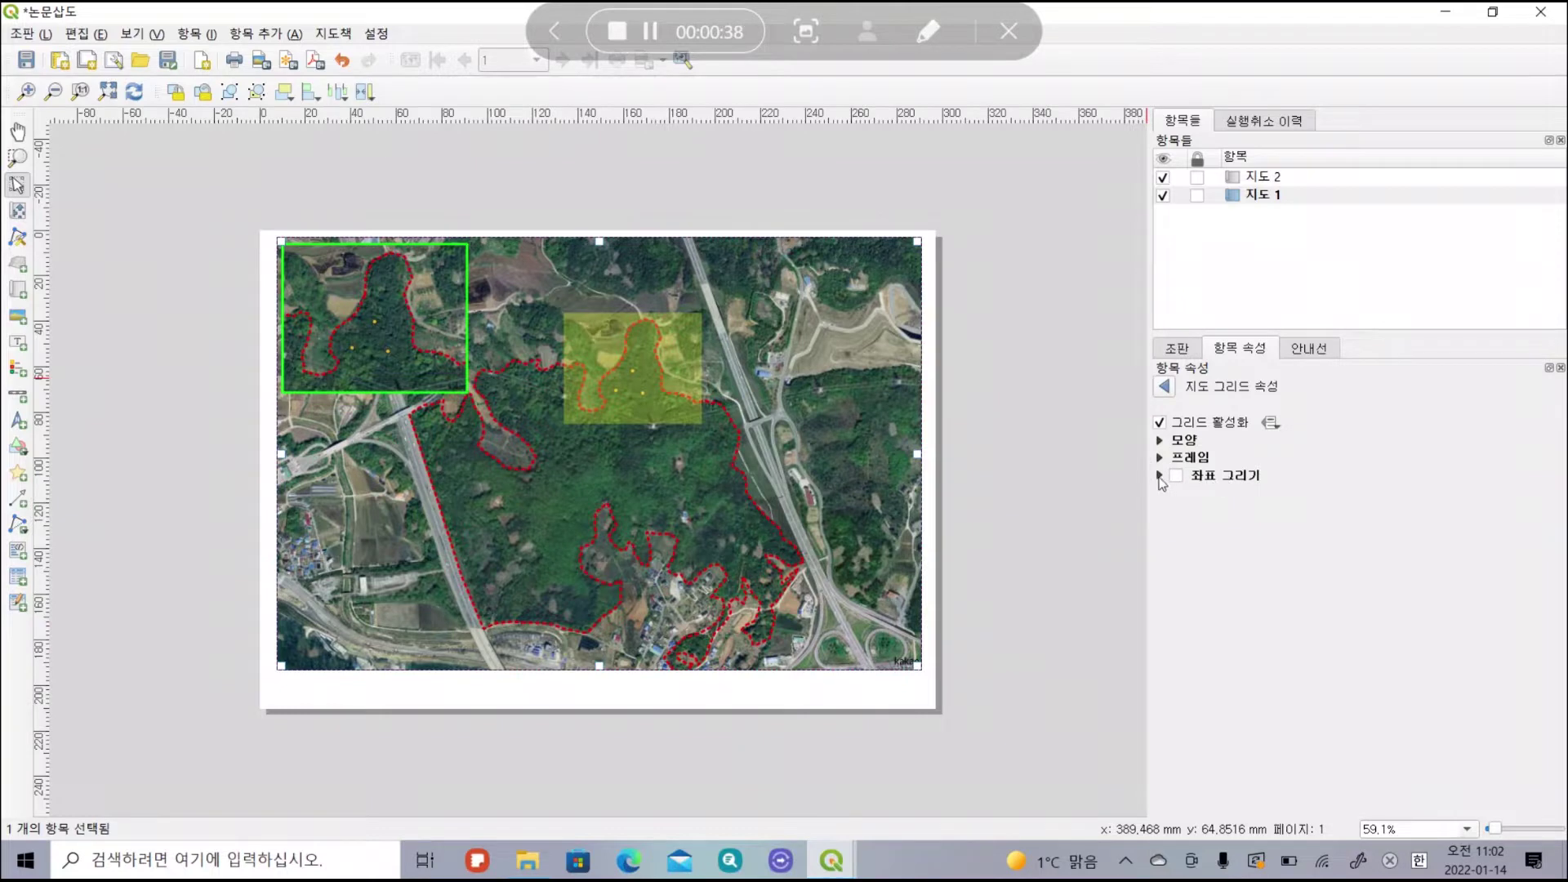
Set the grid's coordinate system to WGS 84 (EPSG:4326) instead of the map's own, finding it by filtering for 4326.
left_click(1181, 443)
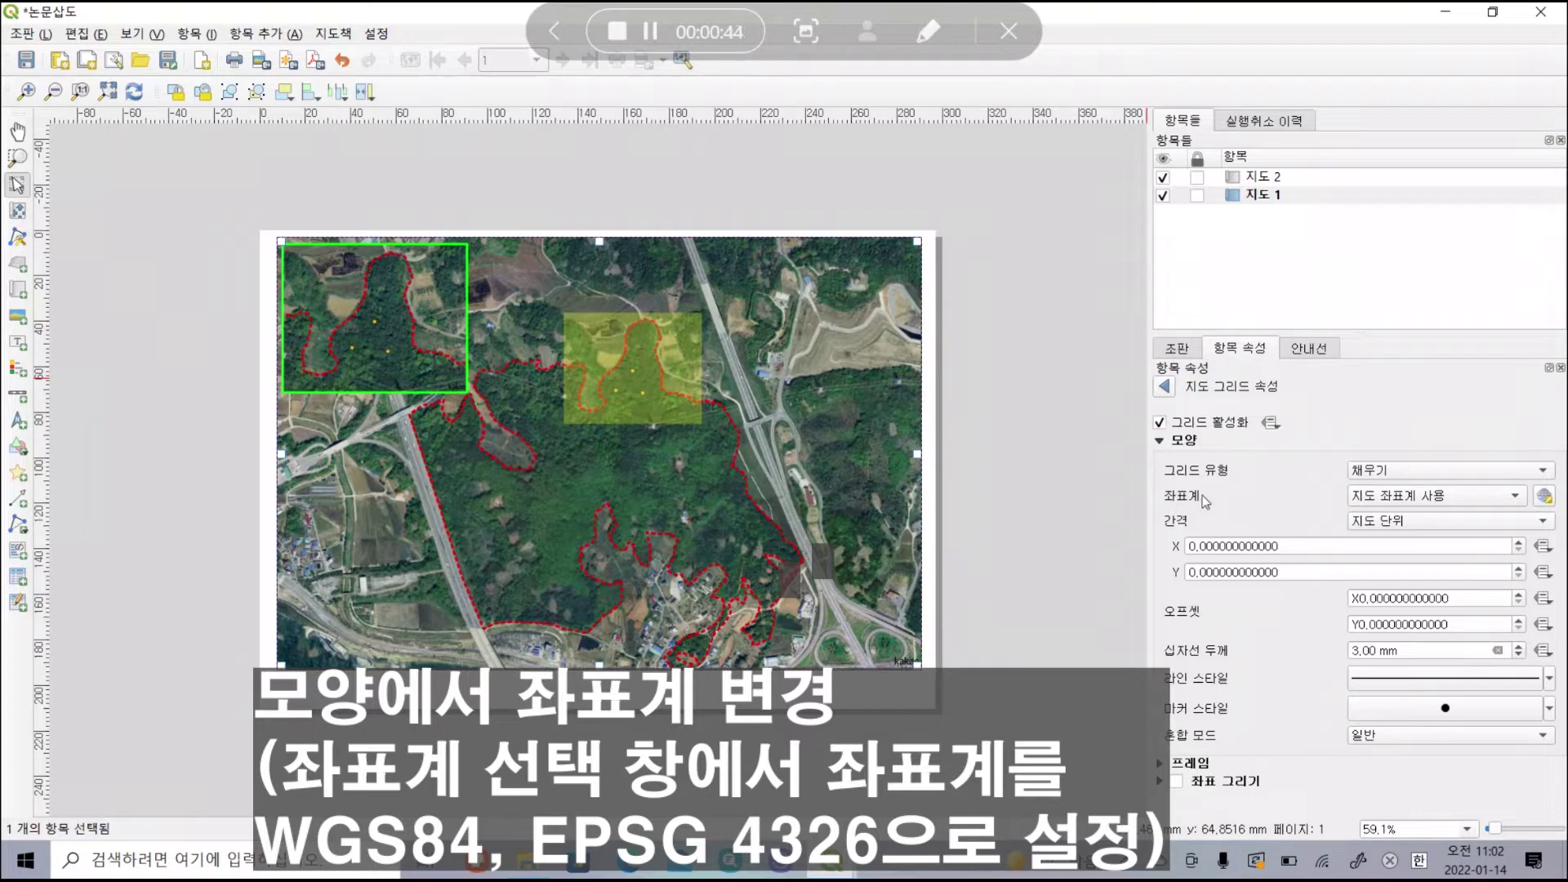
left_click(1544, 496)
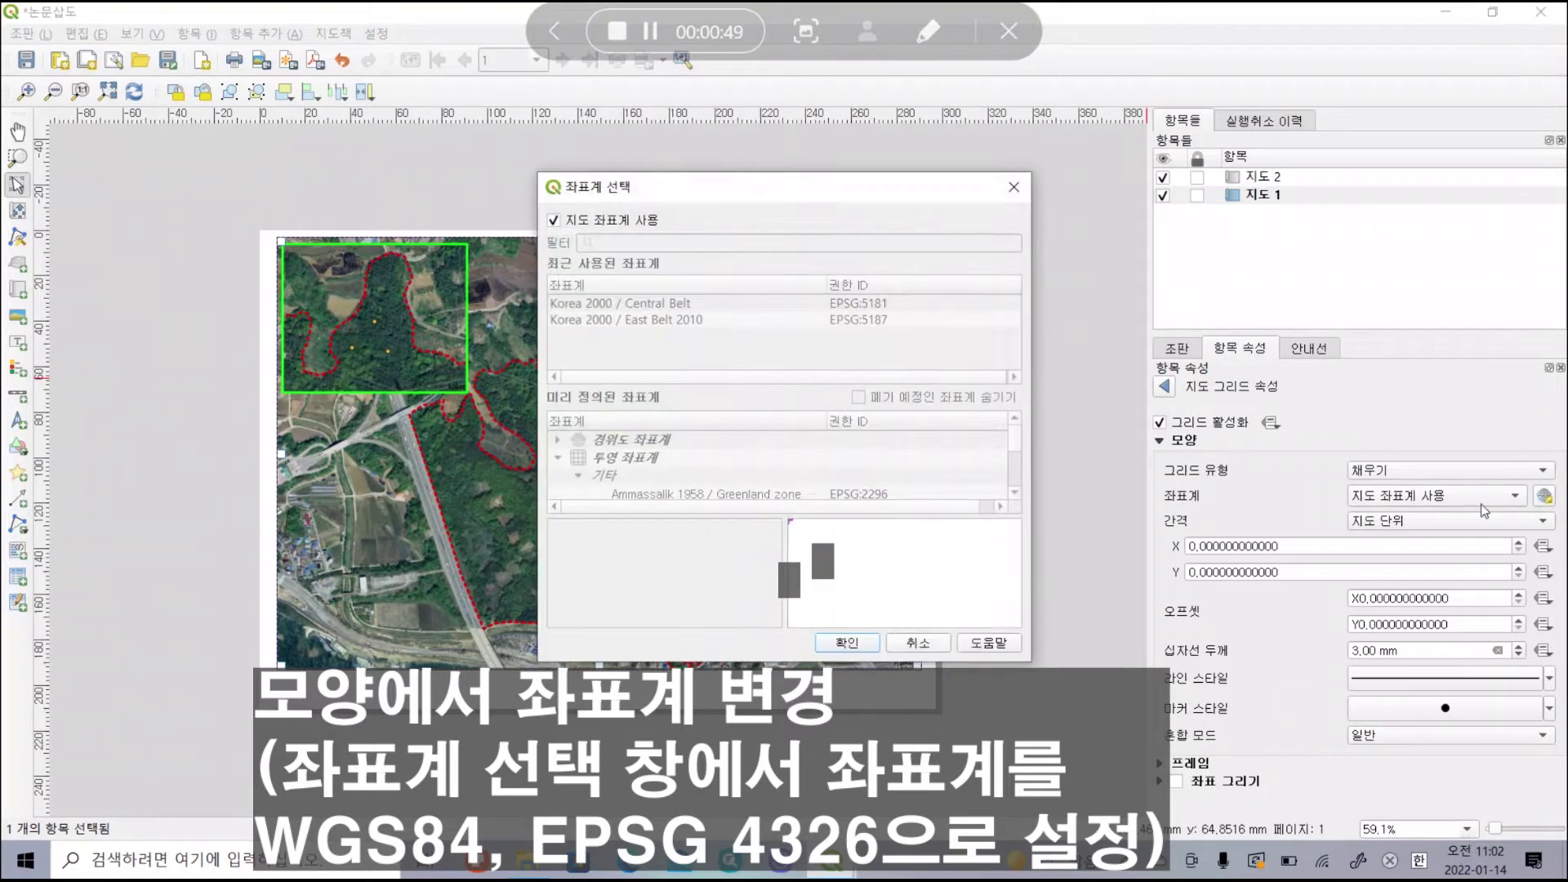
left_click(554, 220)
left_click(600, 242)
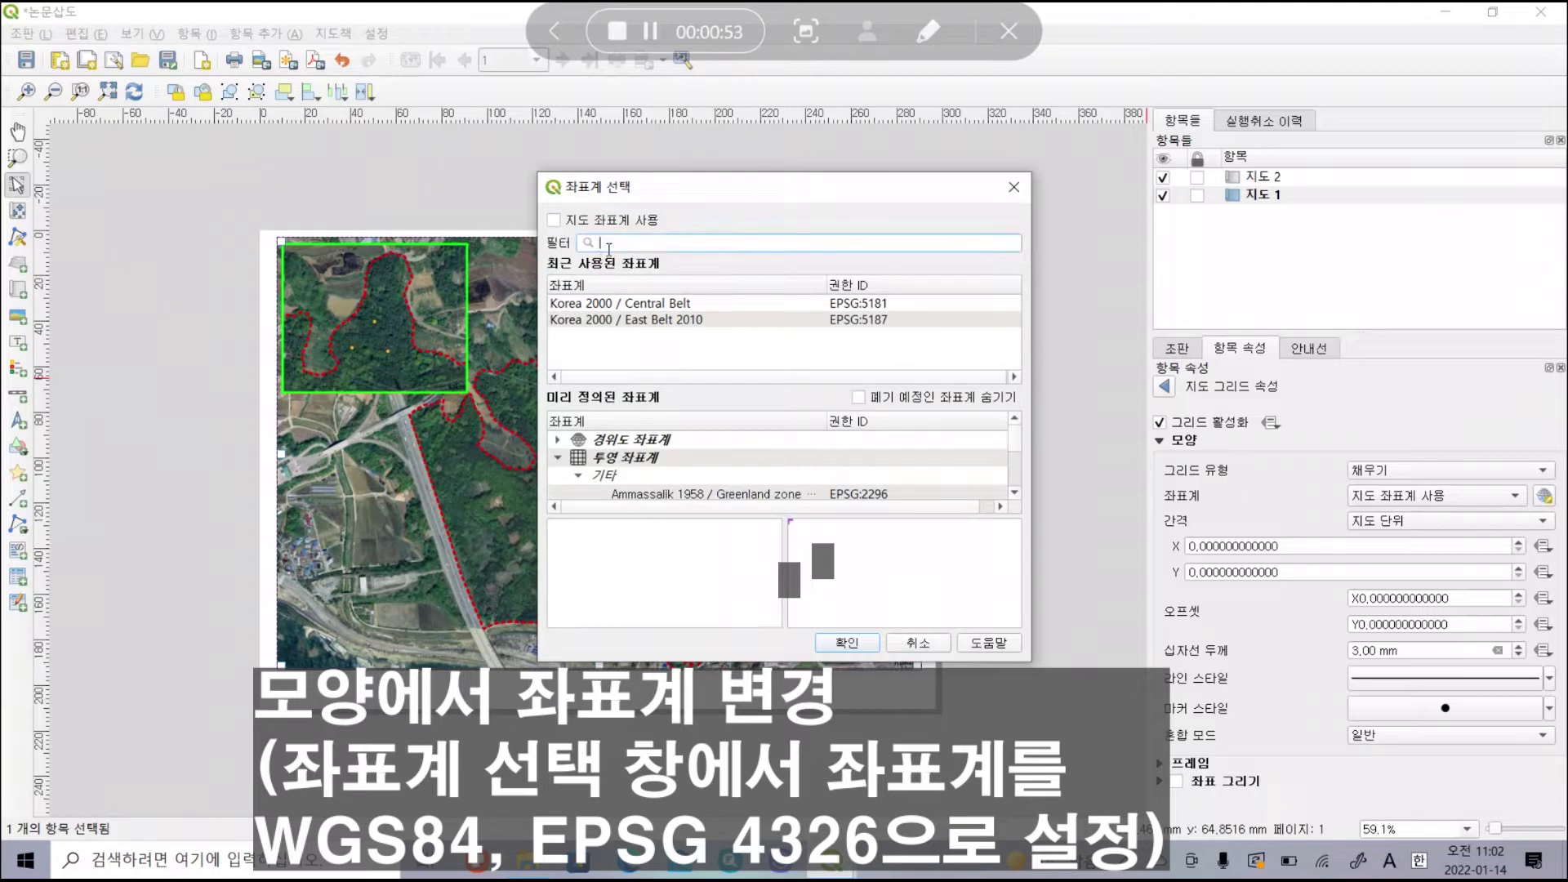
type("4326")
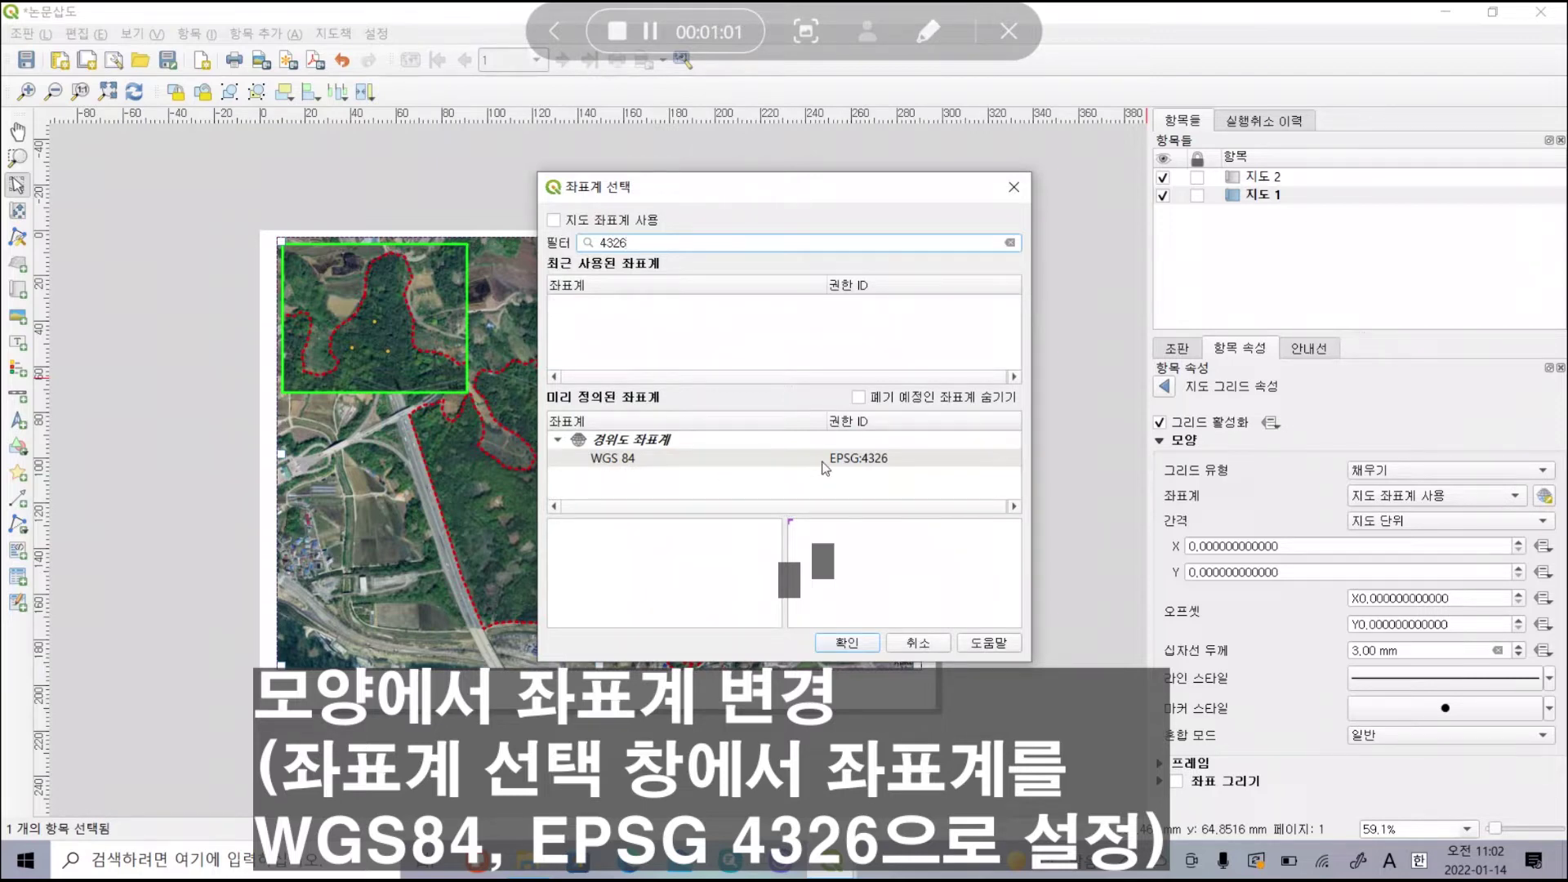
left_click(768, 459)
left_click(835, 645)
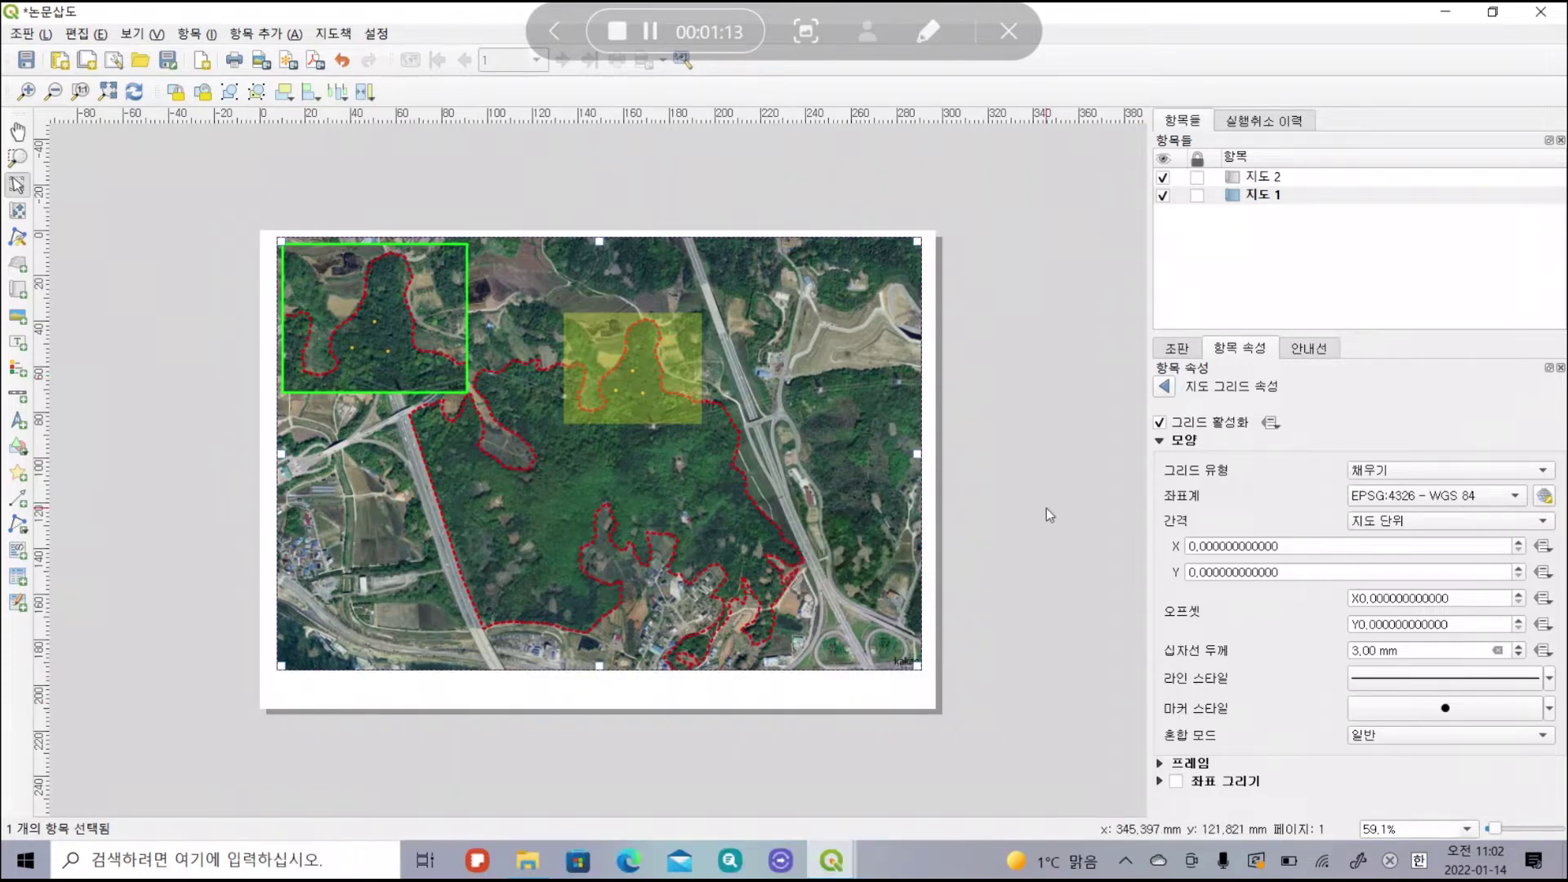
Set the grid's X and Y intervals to 0.005 each, and deselect the map.
left_click_drag(1300, 545, 1172, 548)
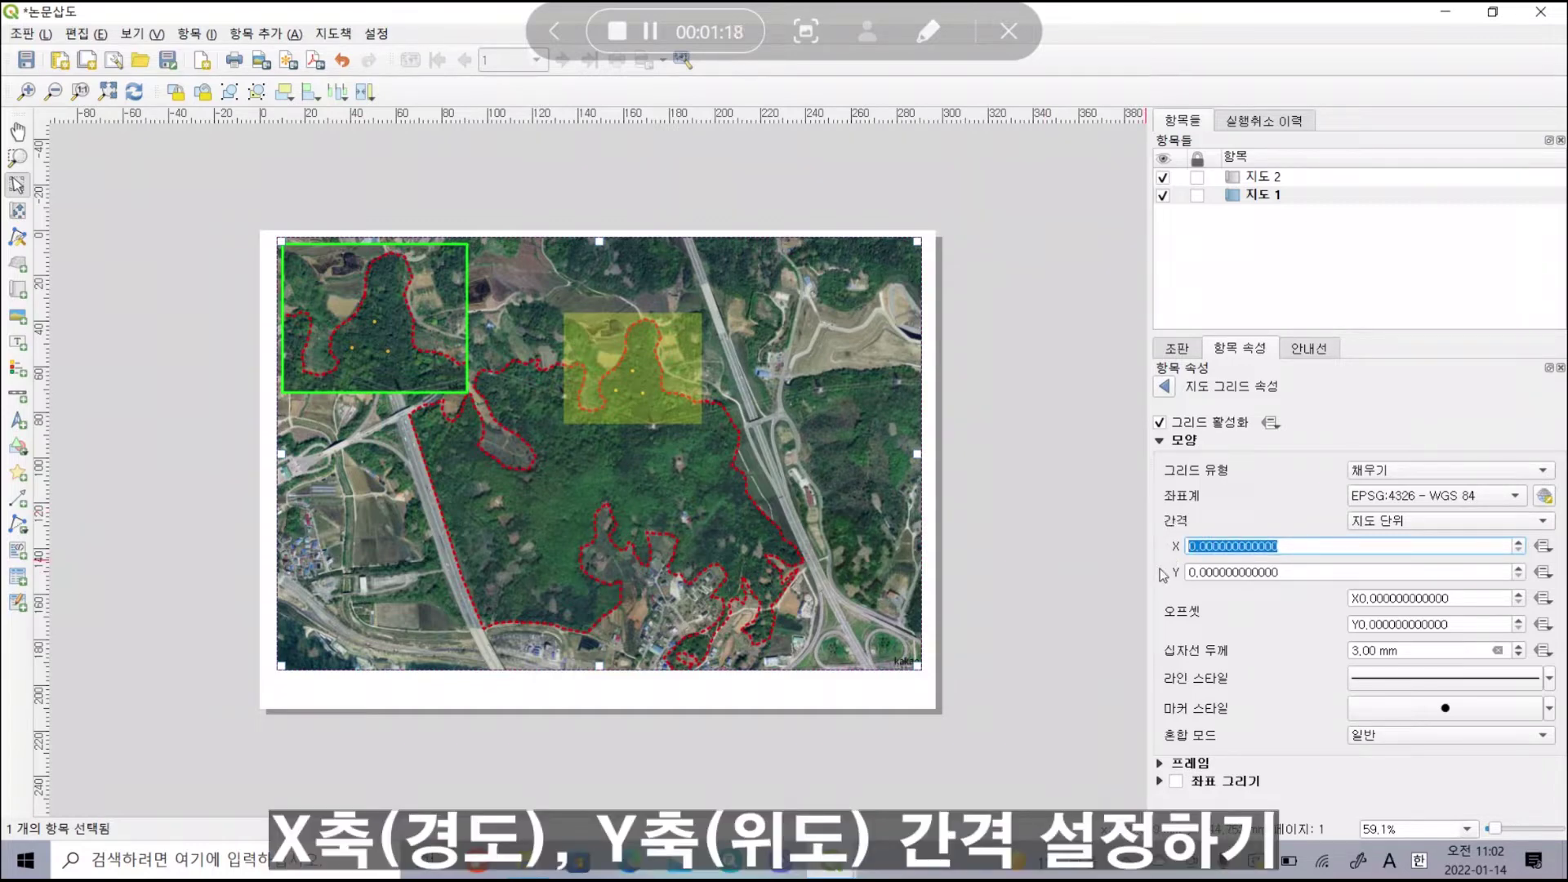
type("0,005")
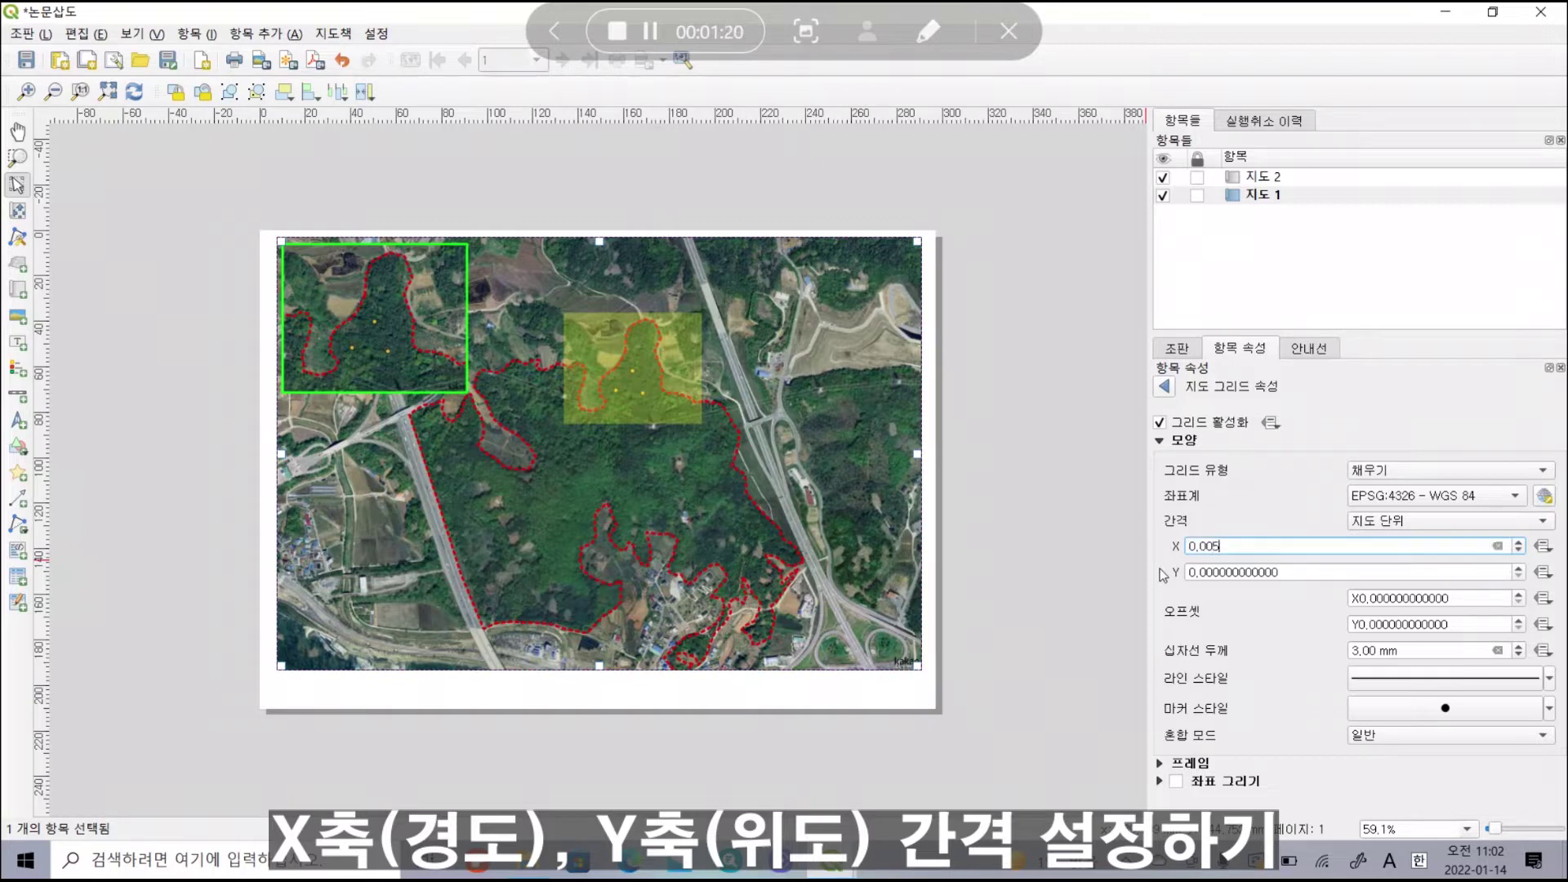
key("Tab")
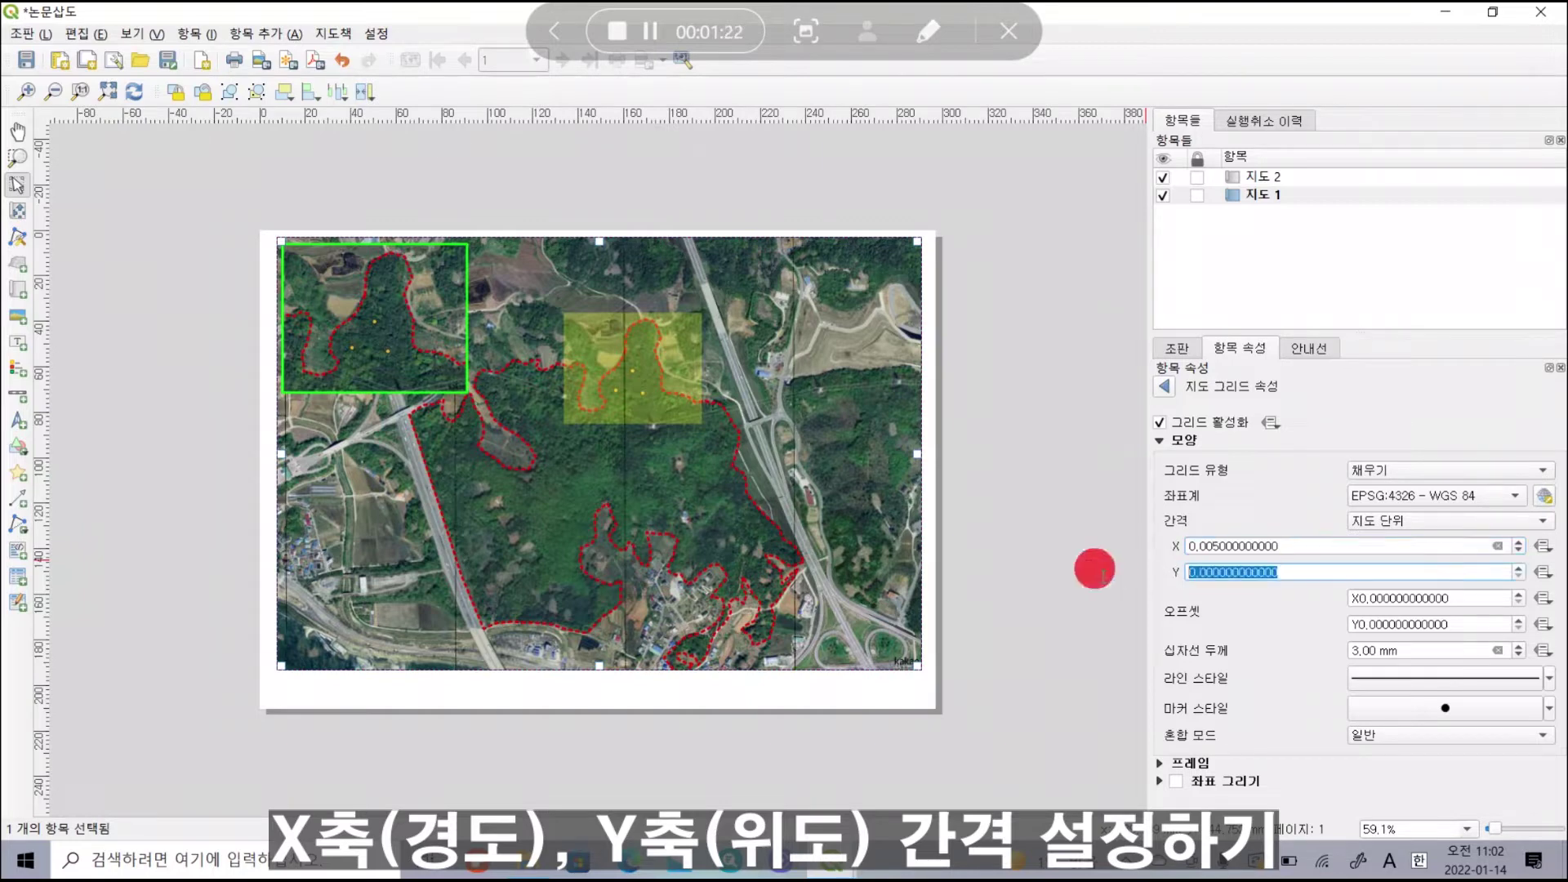
type("0,005")
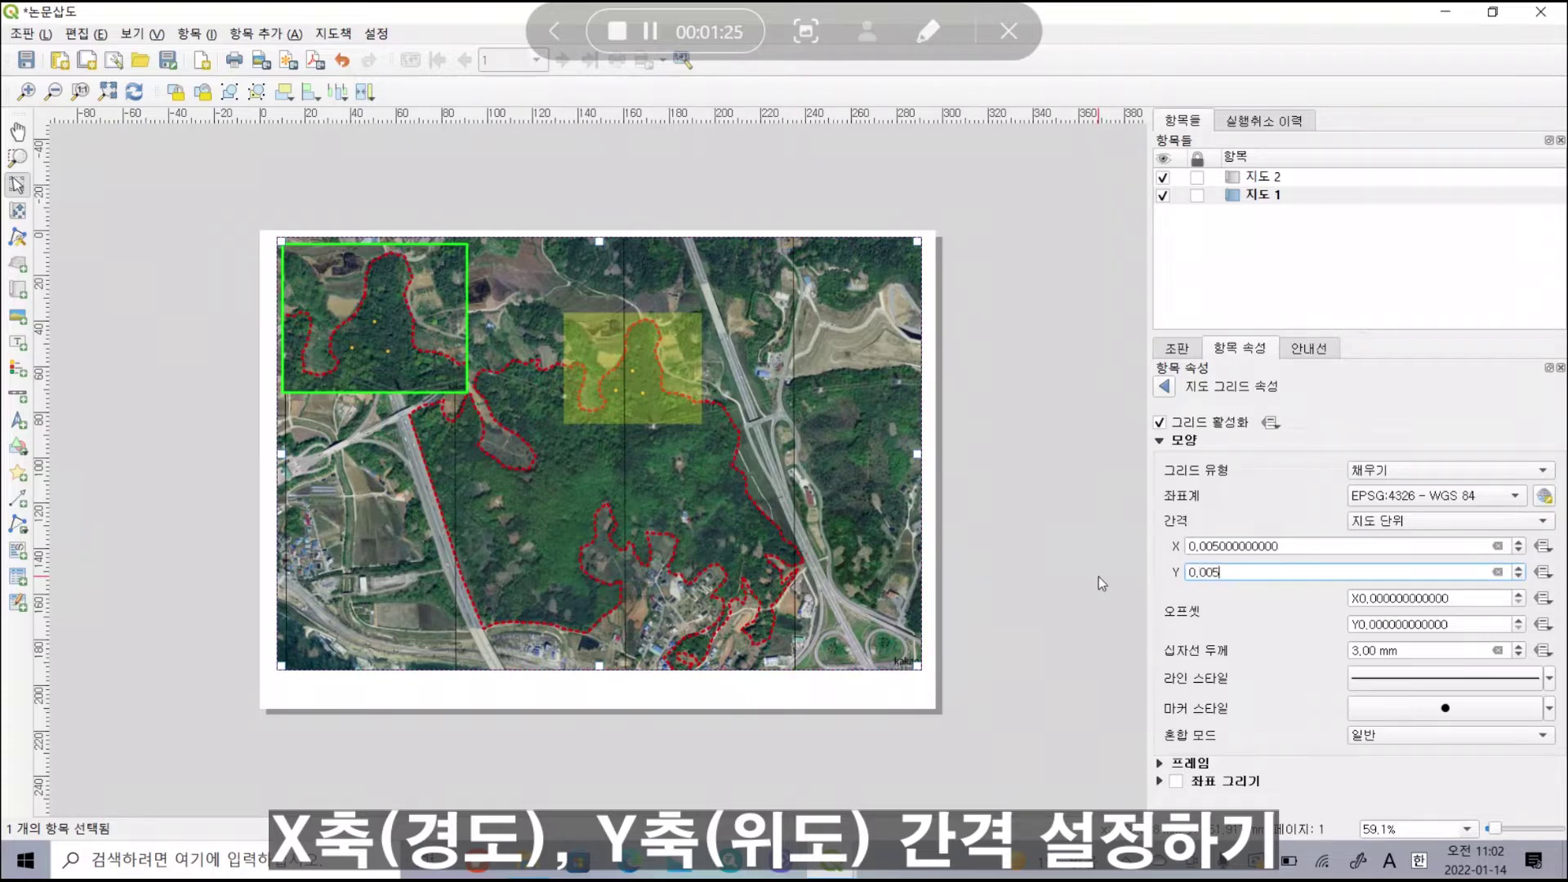
left_click(1097, 577)
left_click(745, 585)
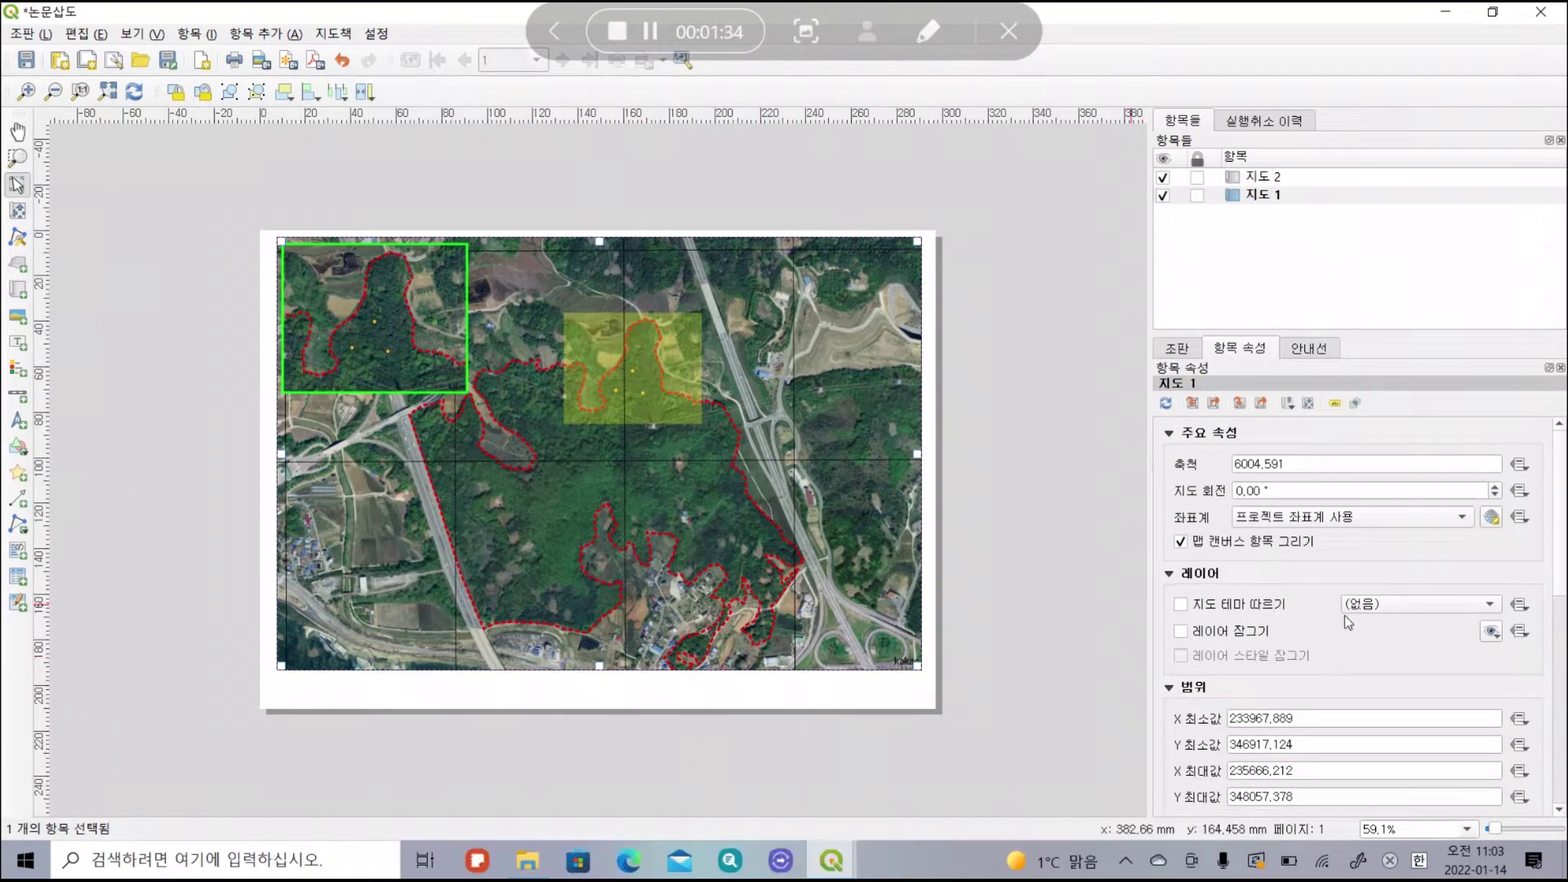
Reopen the grid properties of 지도 1 and set the Y interval to 0.005 again.
scroll(1359, 668, "down", 5)
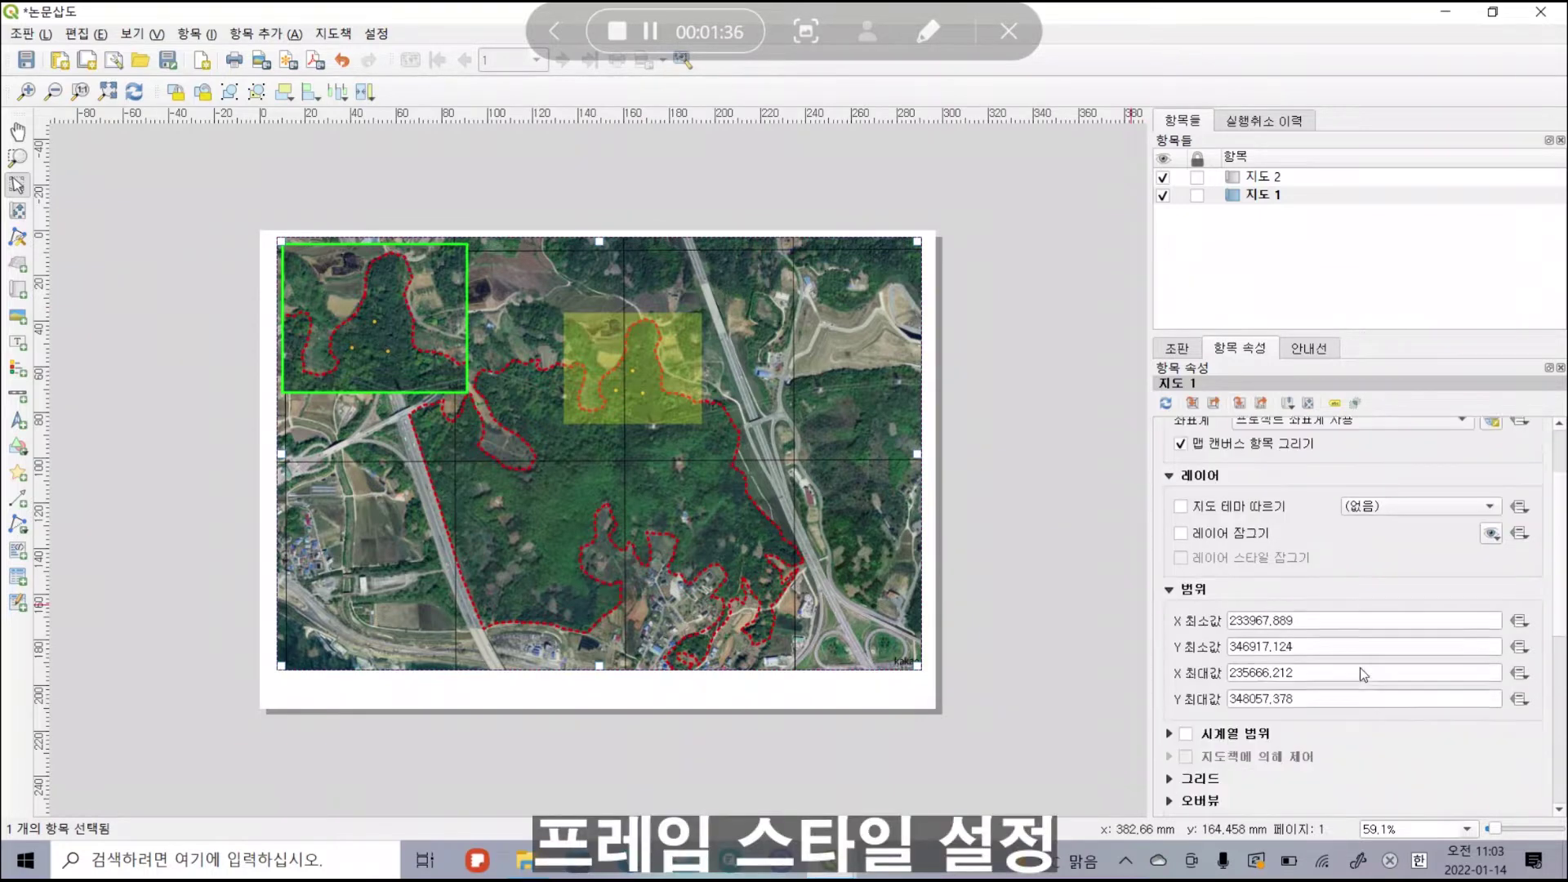
left_click(1172, 583)
left_click(1214, 640)
left_click(1286, 715)
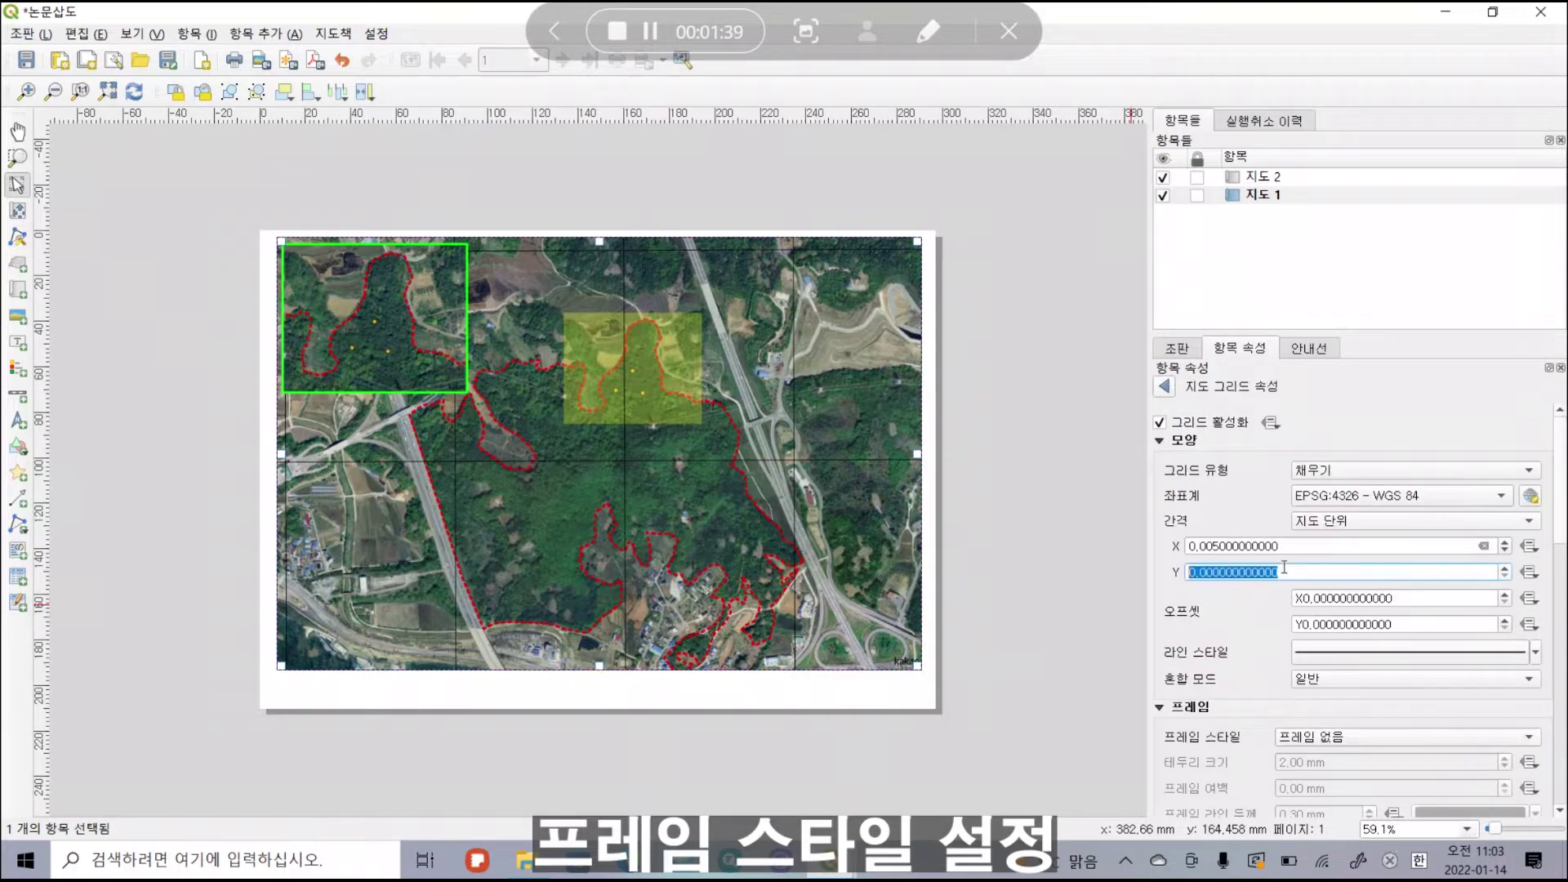
double_click(1244, 570)
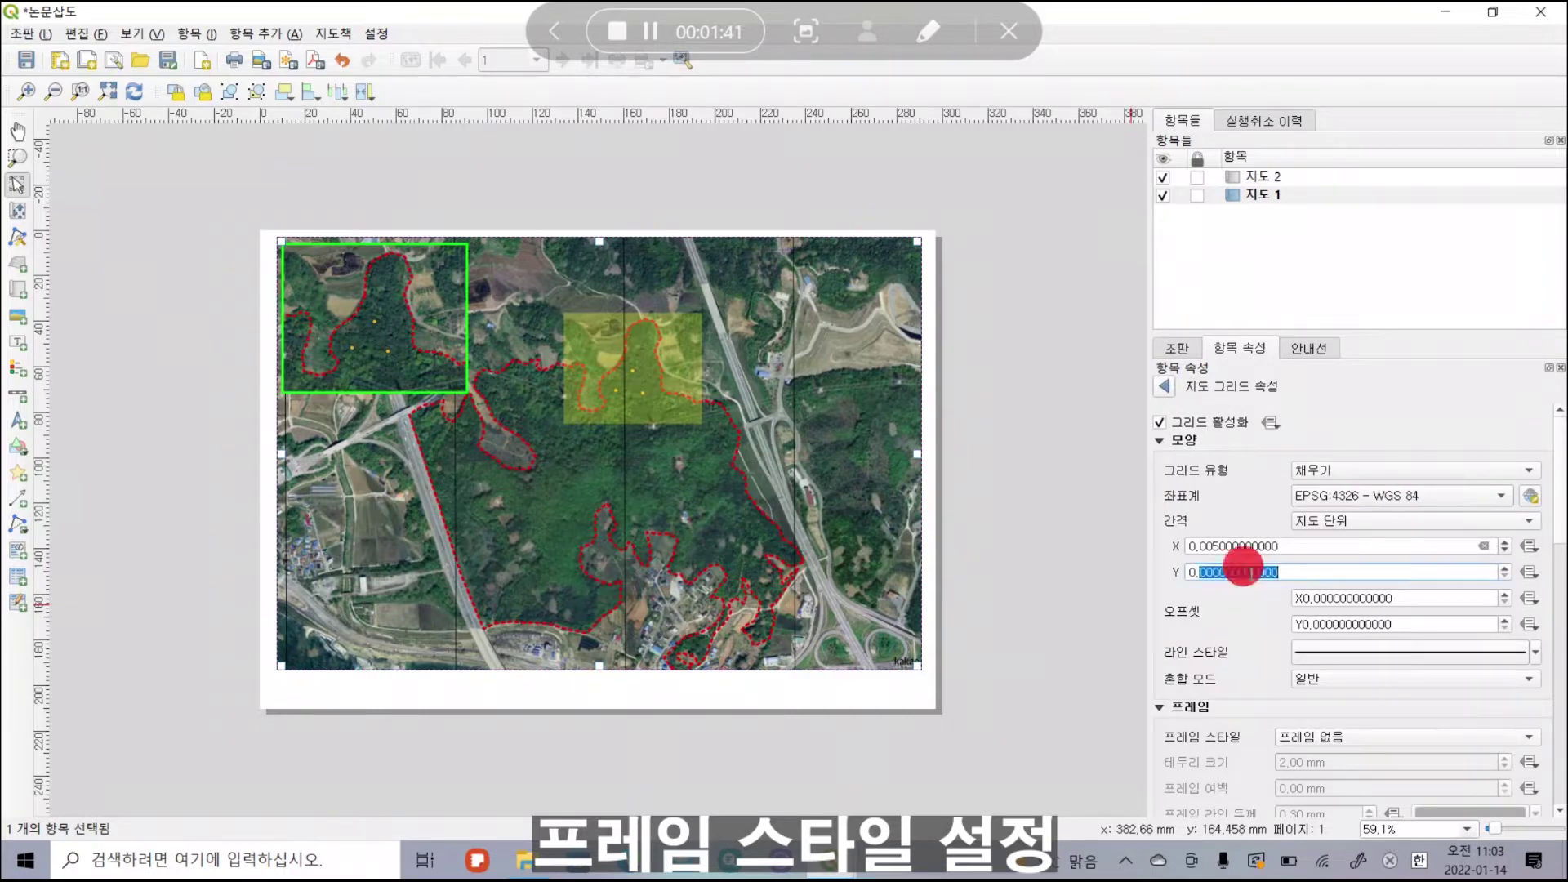
type("0.05")
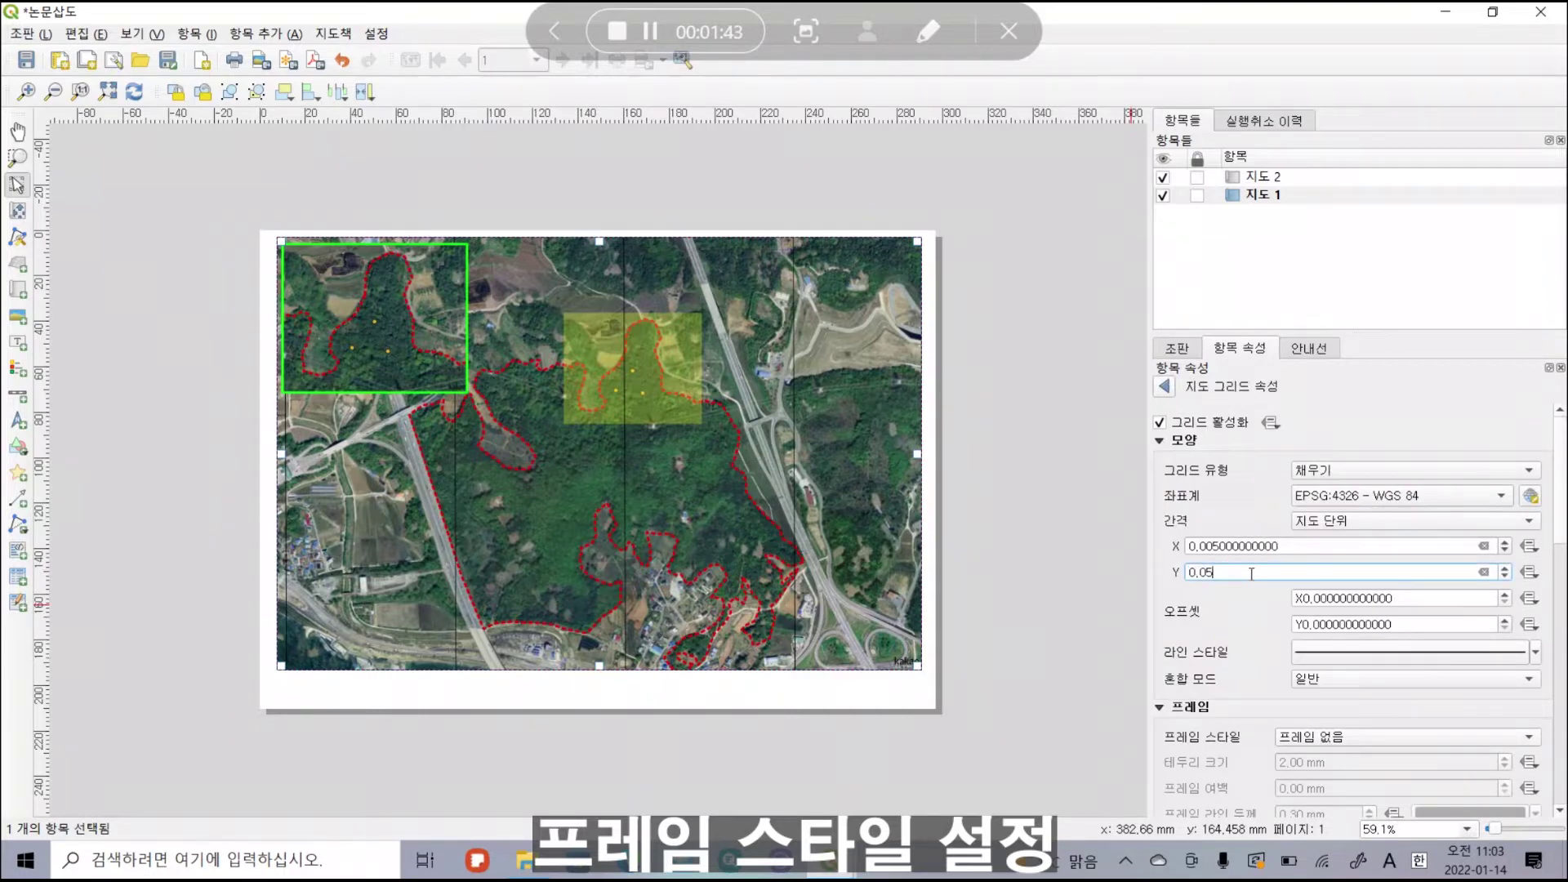
key("BackSpace")
type("05")
key("Return")
Give the grid the 얼룩무늬 frame style with a 3.00 mm frame size, and deselect the map.
scroll(1206, 714, "down", 2)
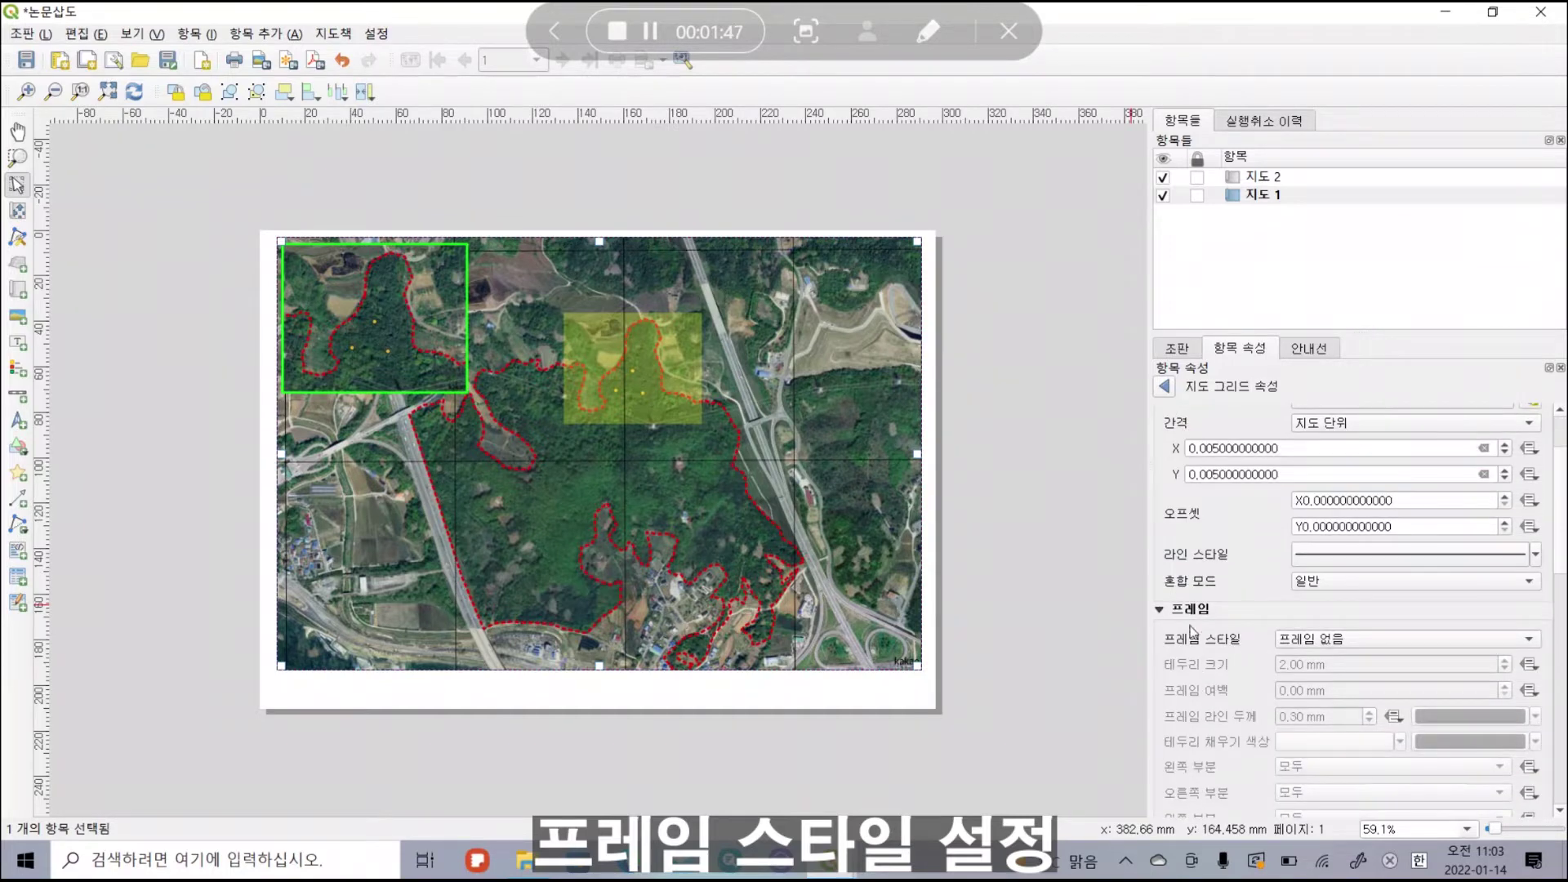
left_click(1318, 641)
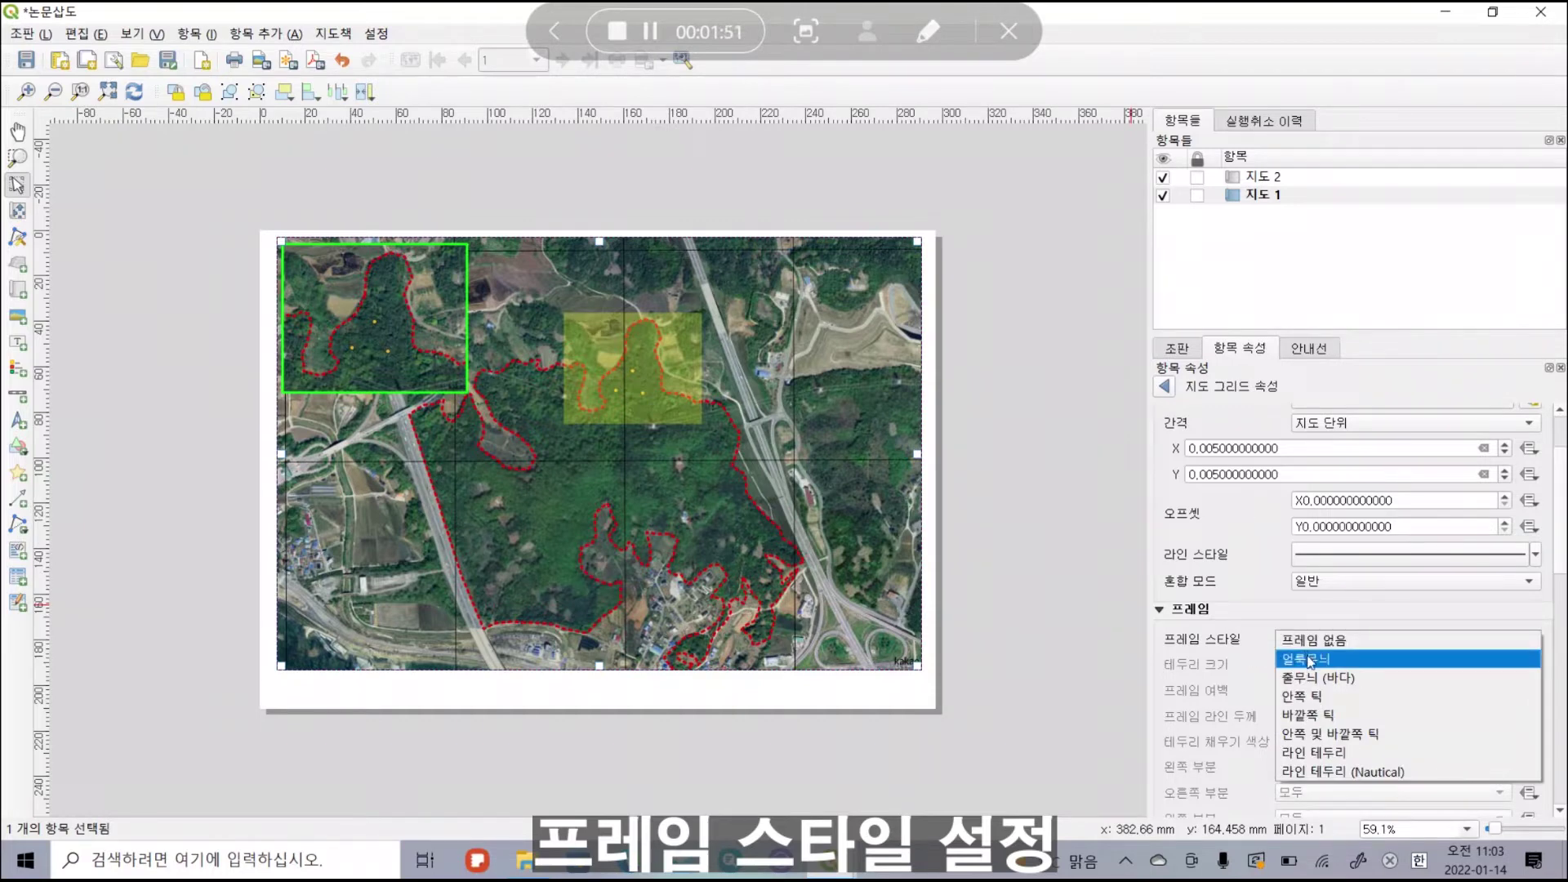
left_click(1310, 660)
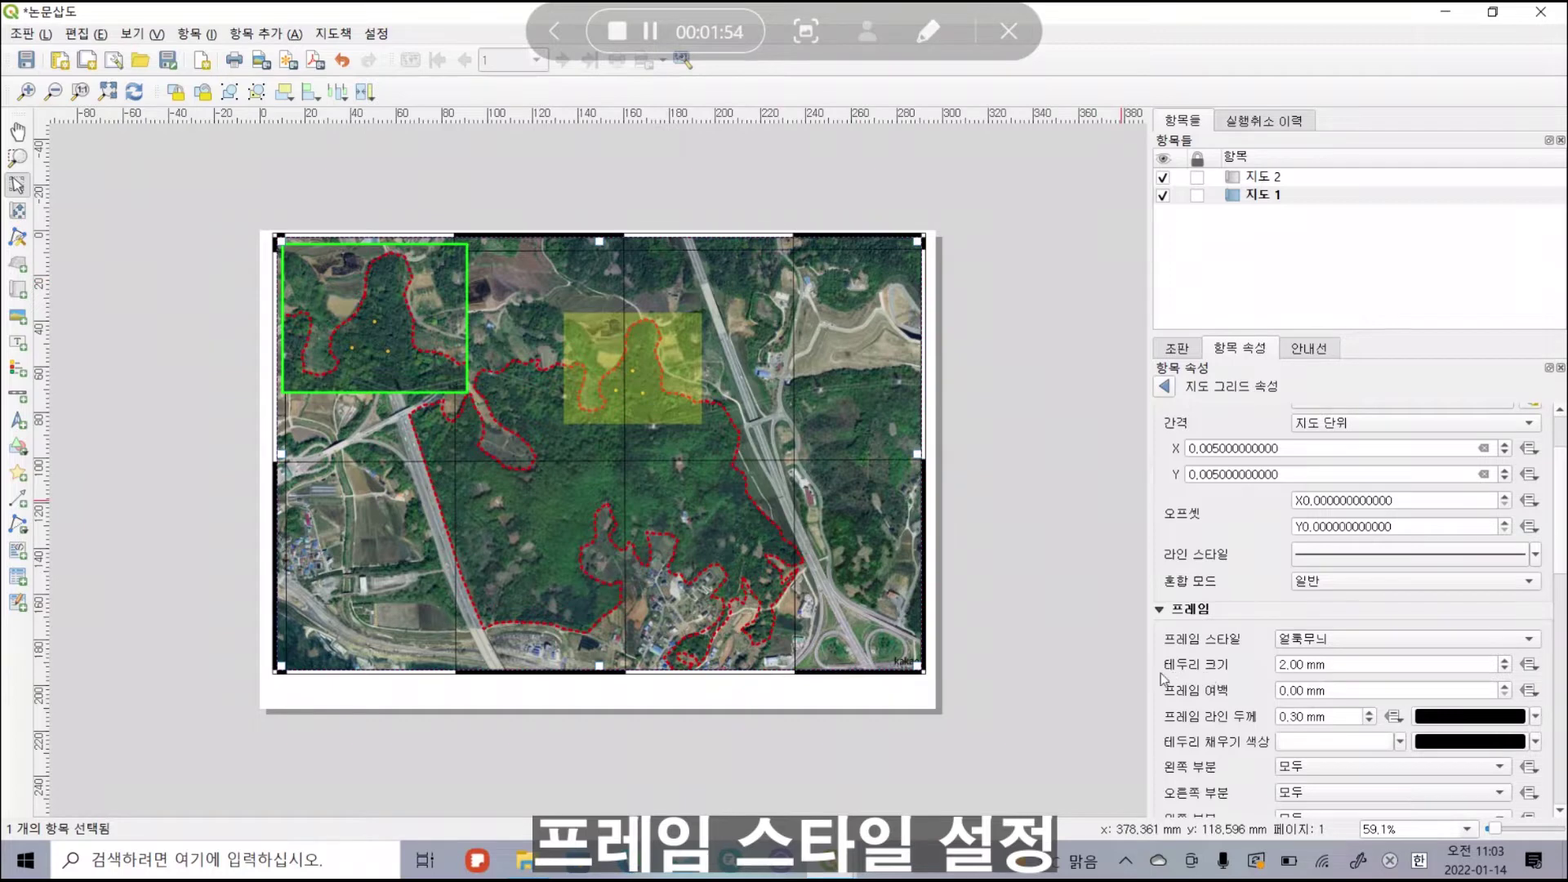
left_click(1503, 661)
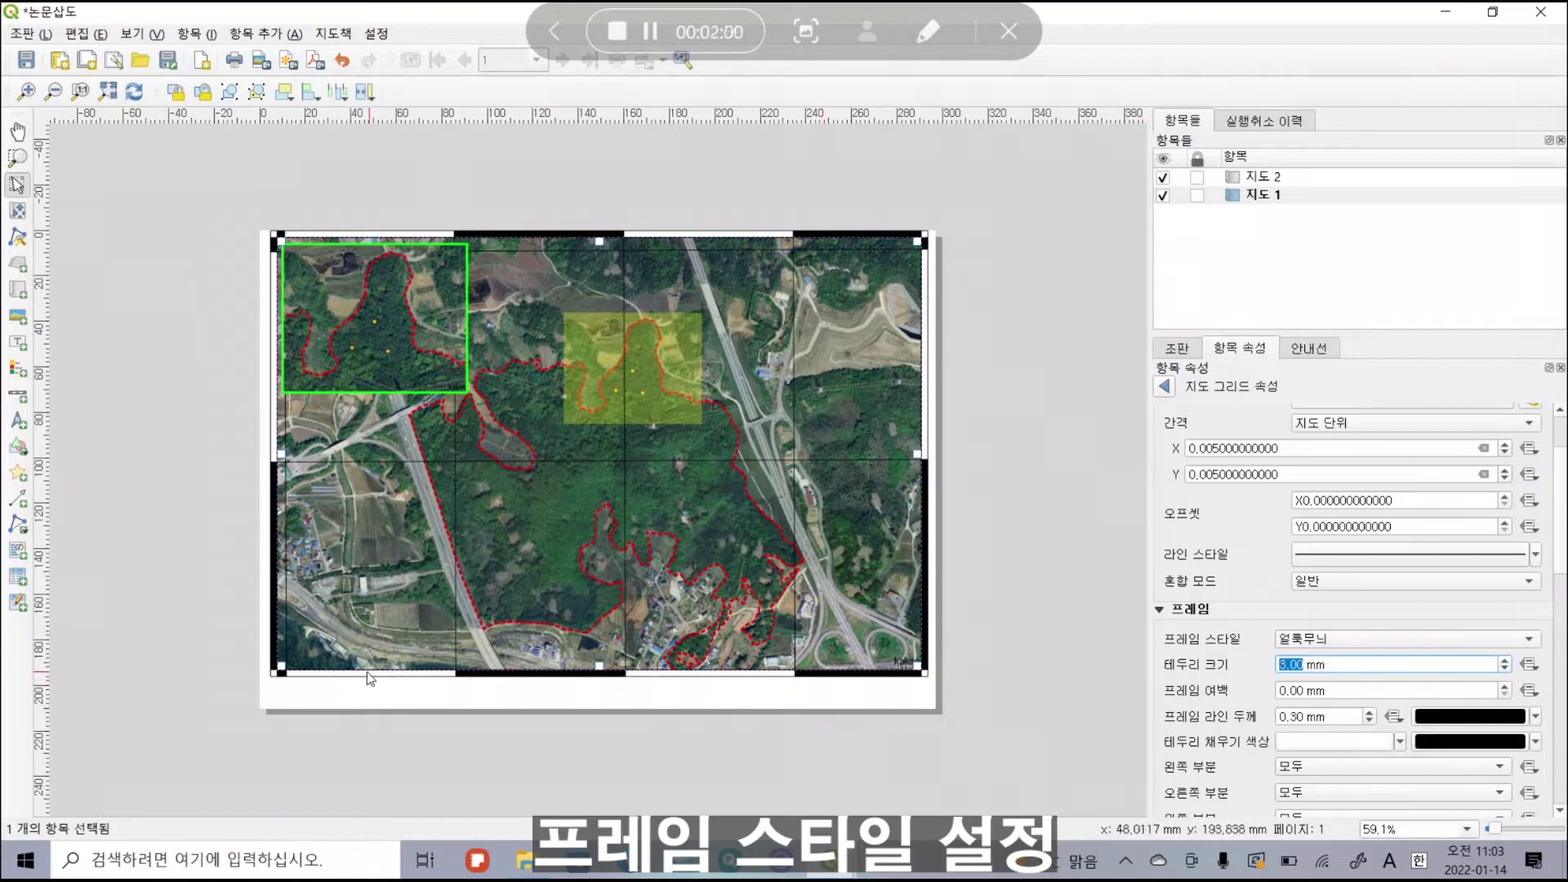
left_click(1011, 716)
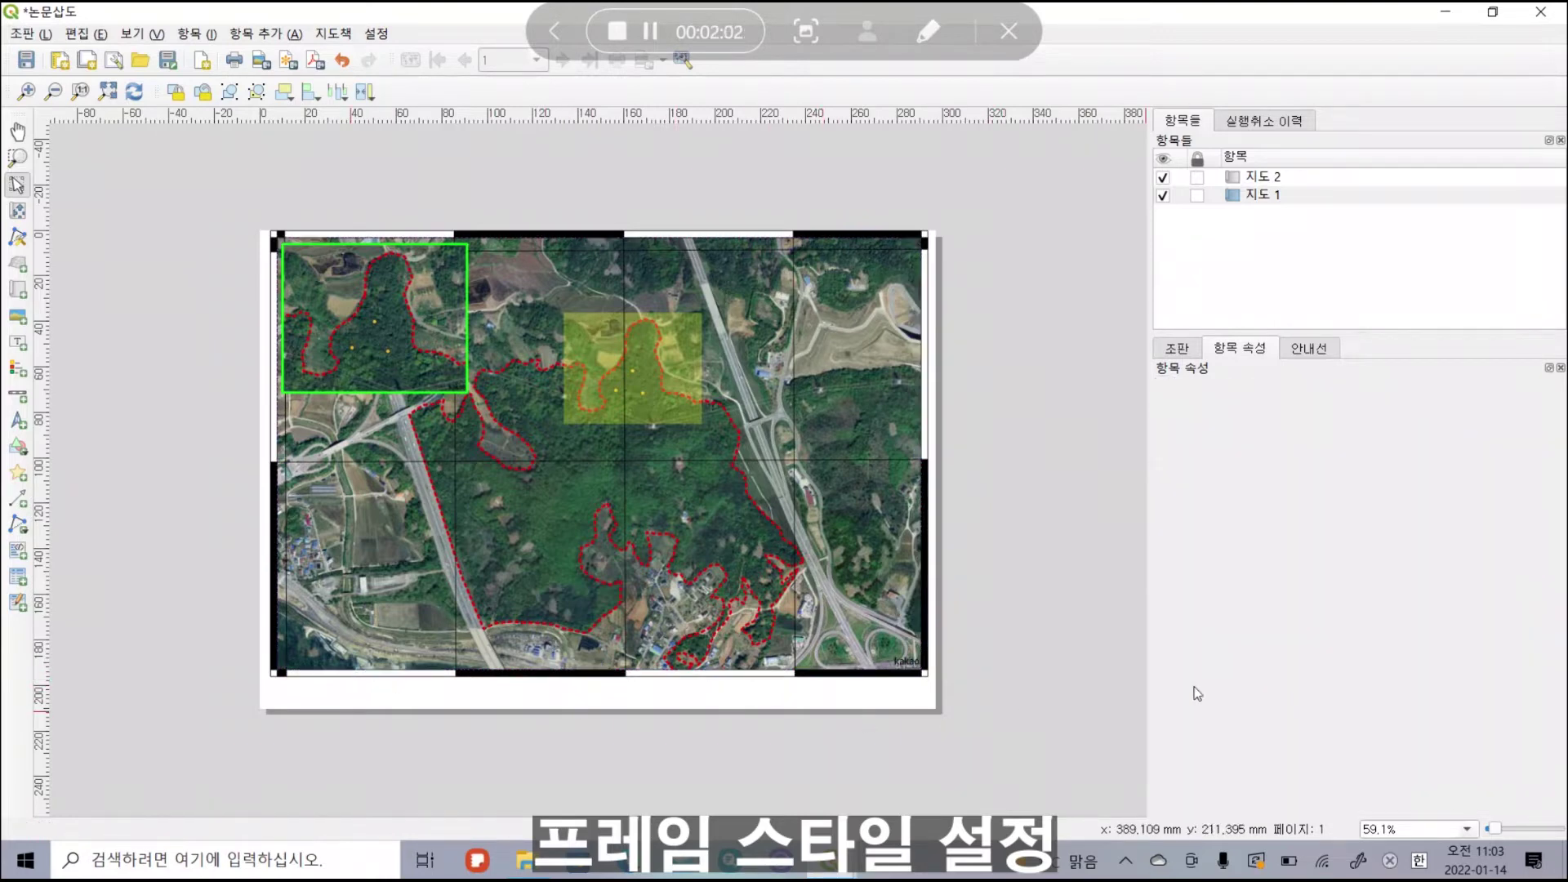
Reselect the 지도 1 map and reopen the properties of its existing grid.
left_click(818, 391)
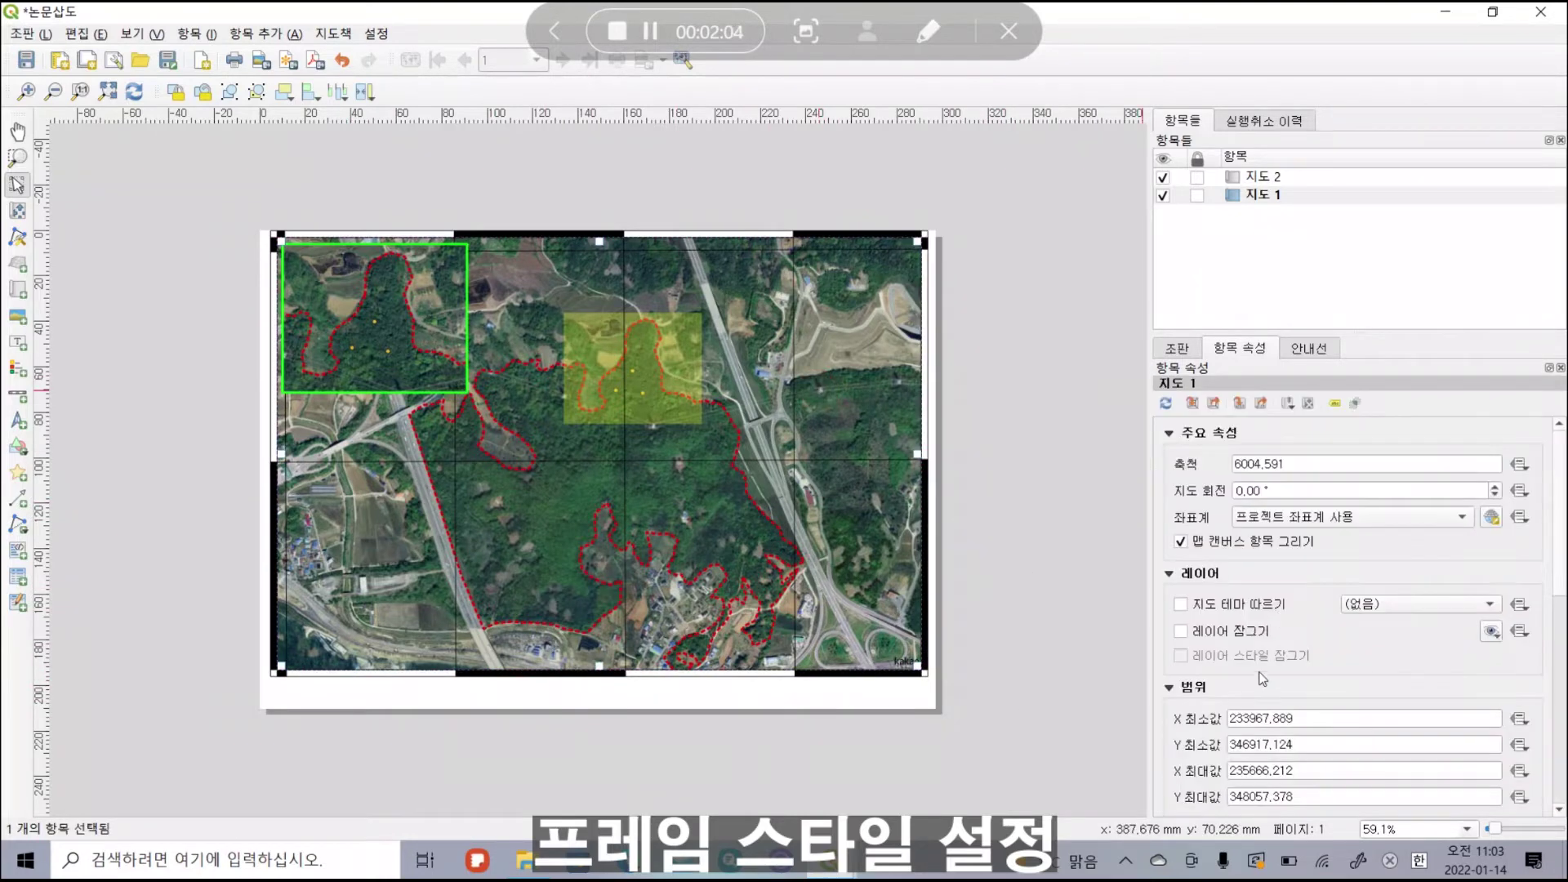
scroll(1249, 633, "down", 5)
left_click(1165, 635)
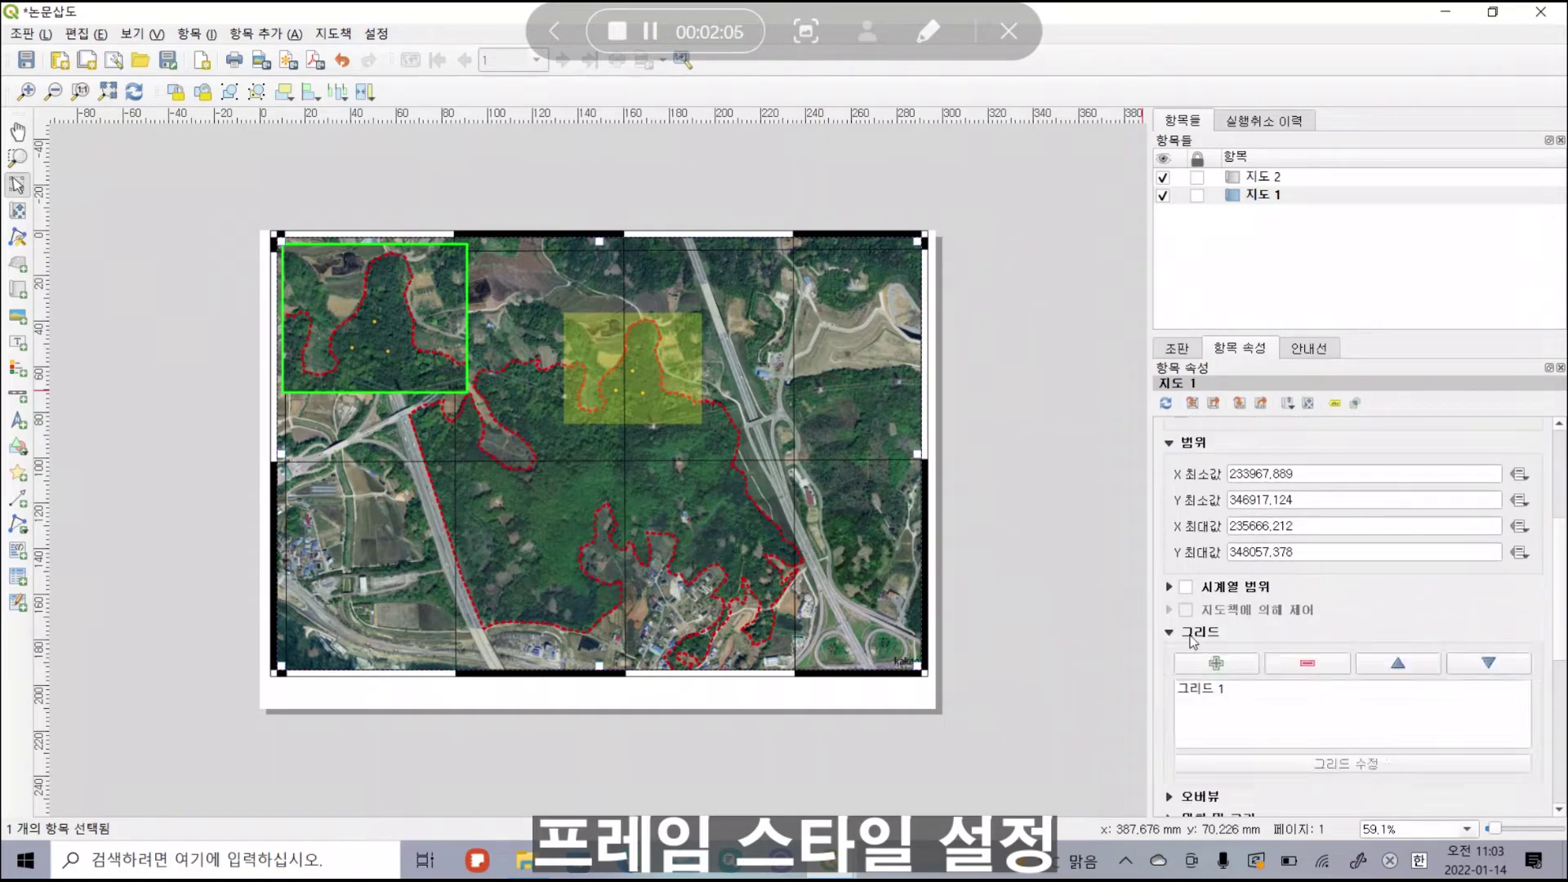
left_click(1216, 666)
left_click(1282, 766)
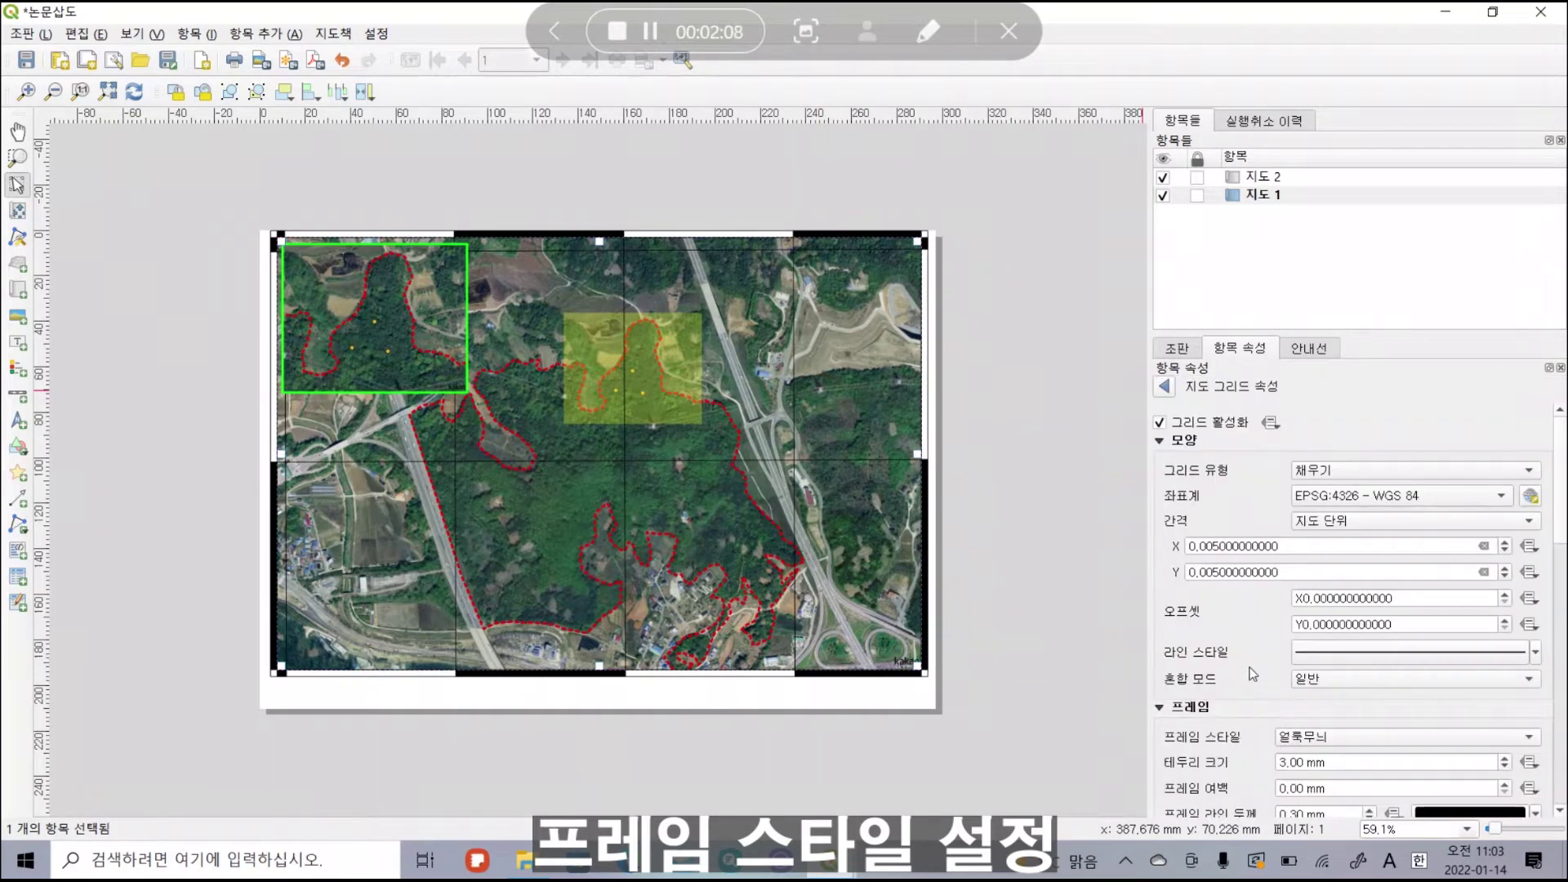
Try a frame line thickness of 1.30 mm on the grid and restore it to 0.30 mm.
scroll(1249, 668, "down", 10)
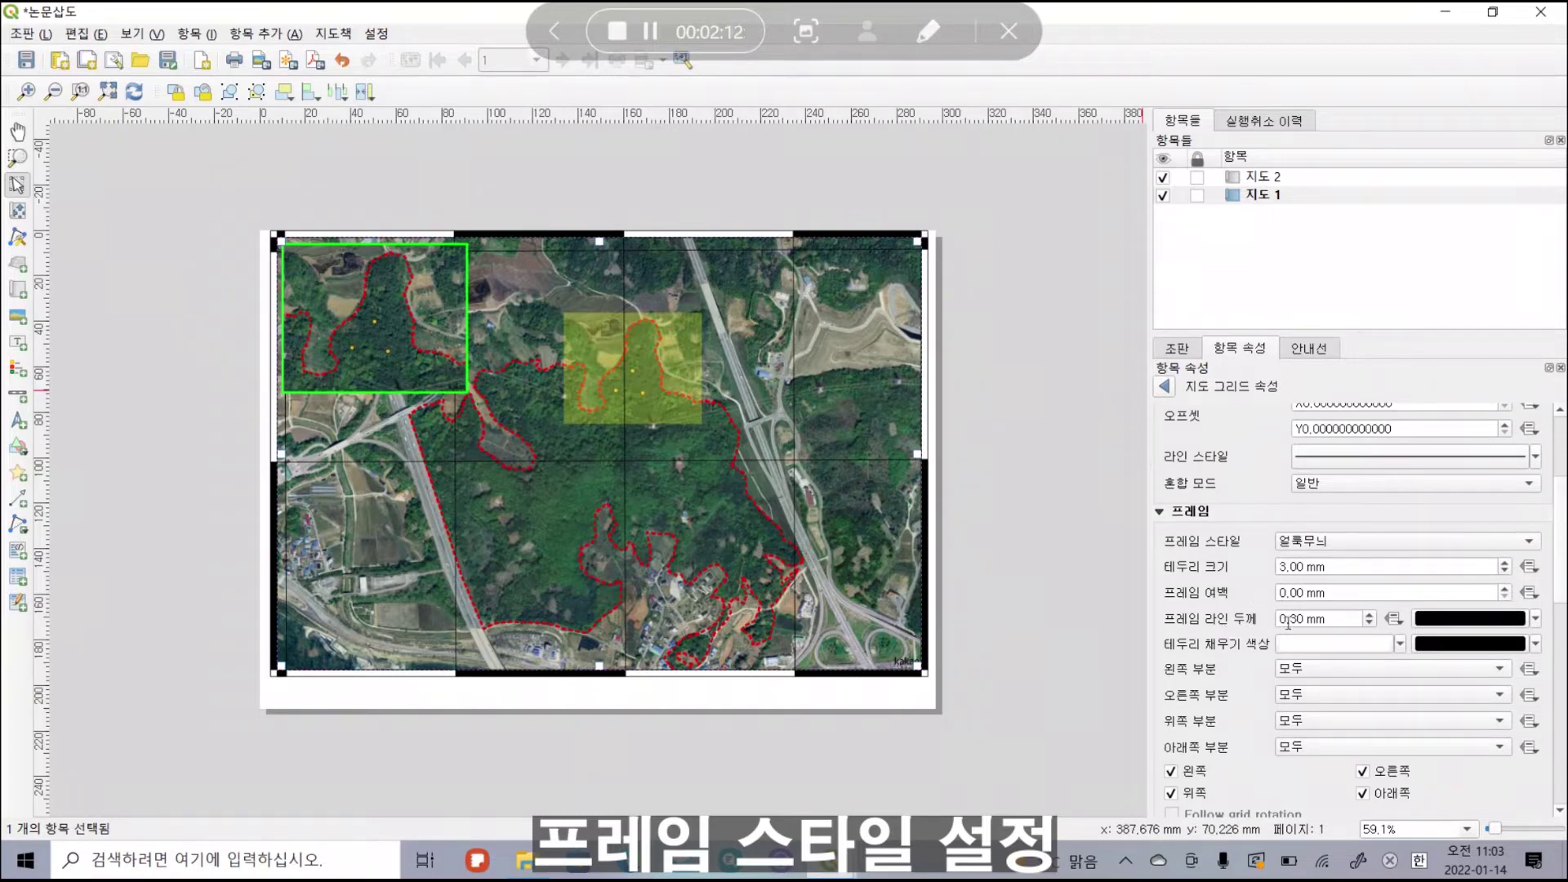
left_click(1371, 614)
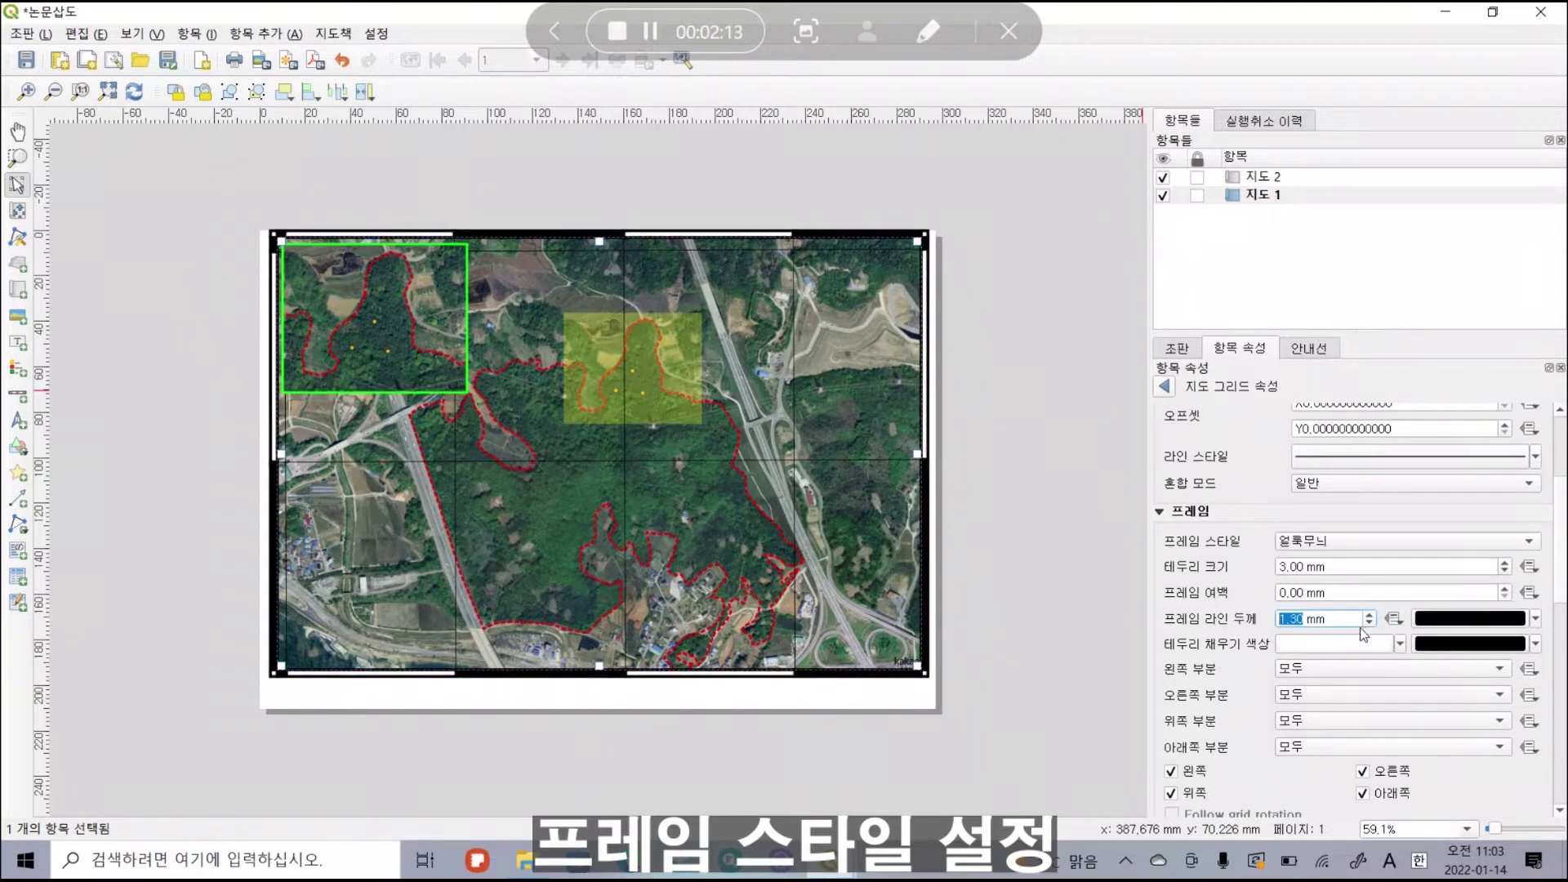
left_click(1370, 623)
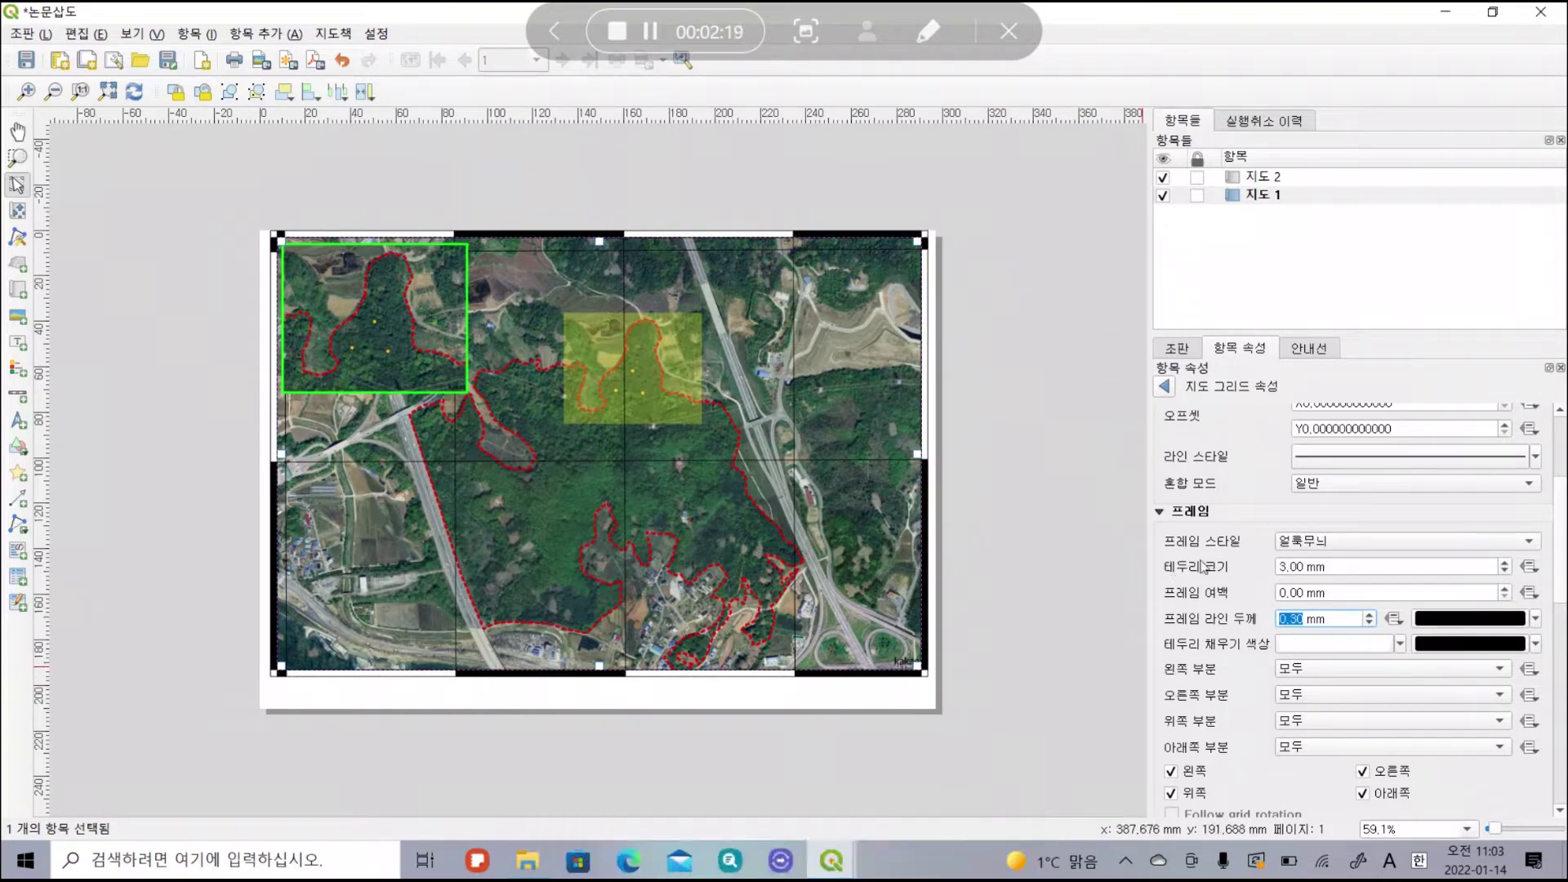
scroll(1172, 569, "down", 5)
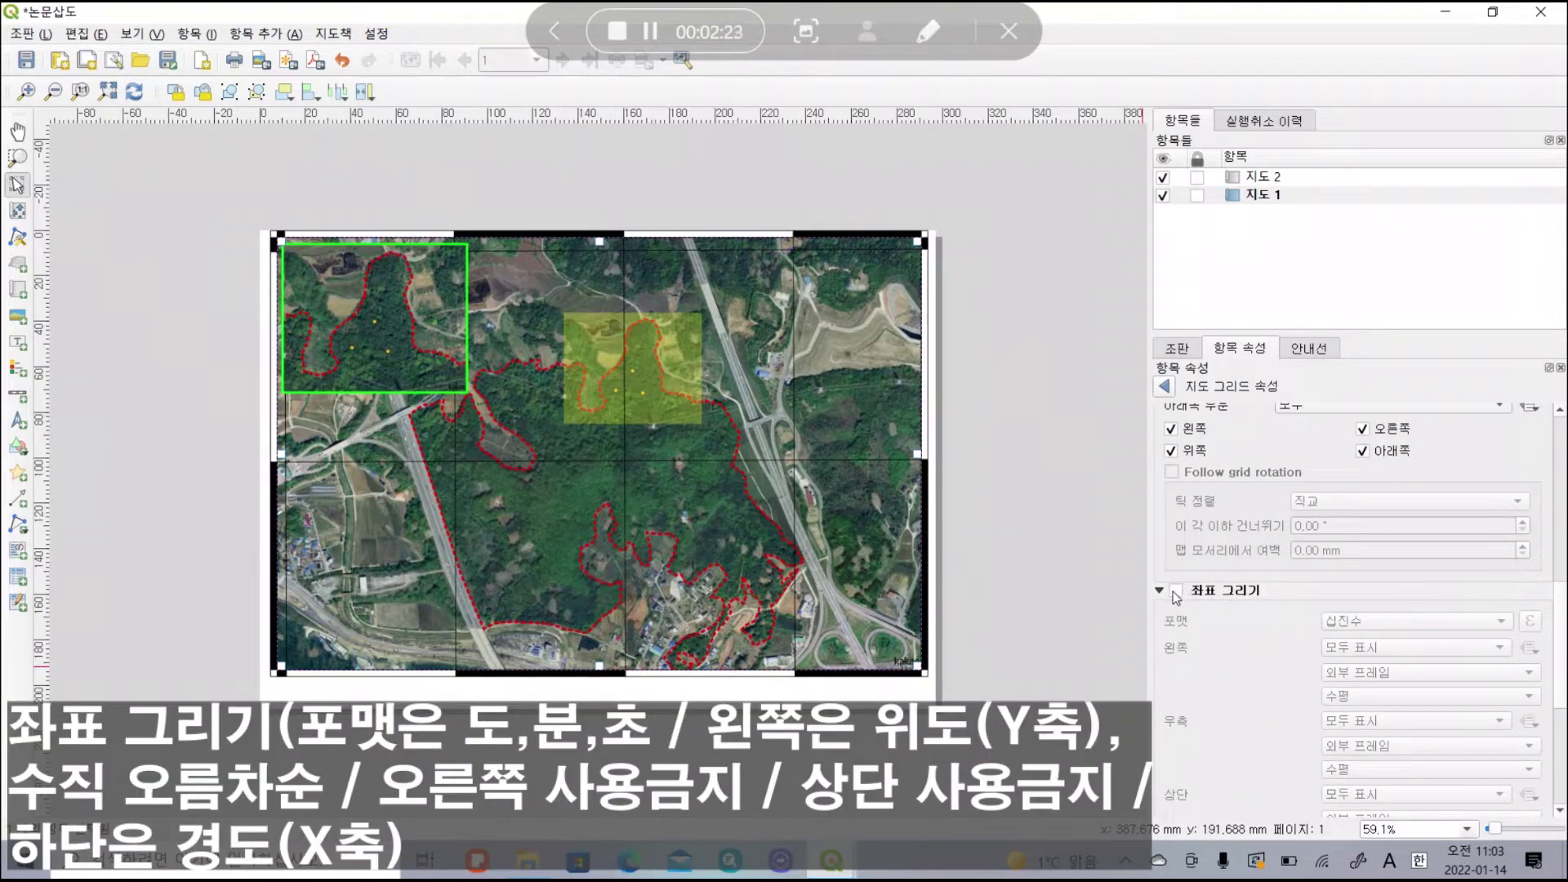
Enable coordinate drawing (좌표 그리기) on the 지도 1 grid and set the coordinate format to 도, 분, 초.
left_click(1176, 592)
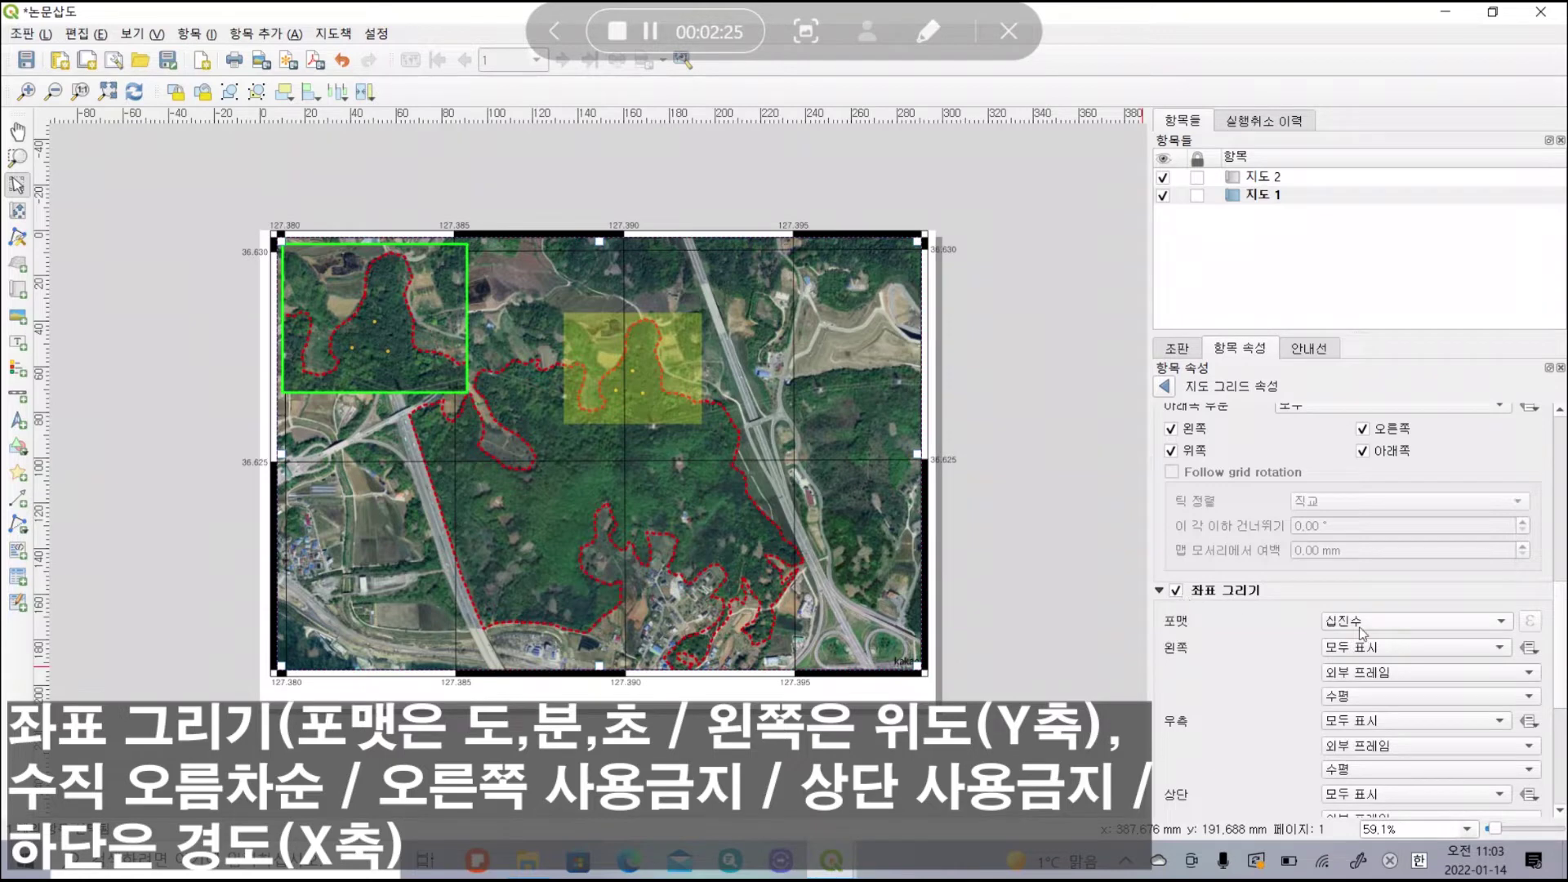
scroll(1306, 653, "down", 1)
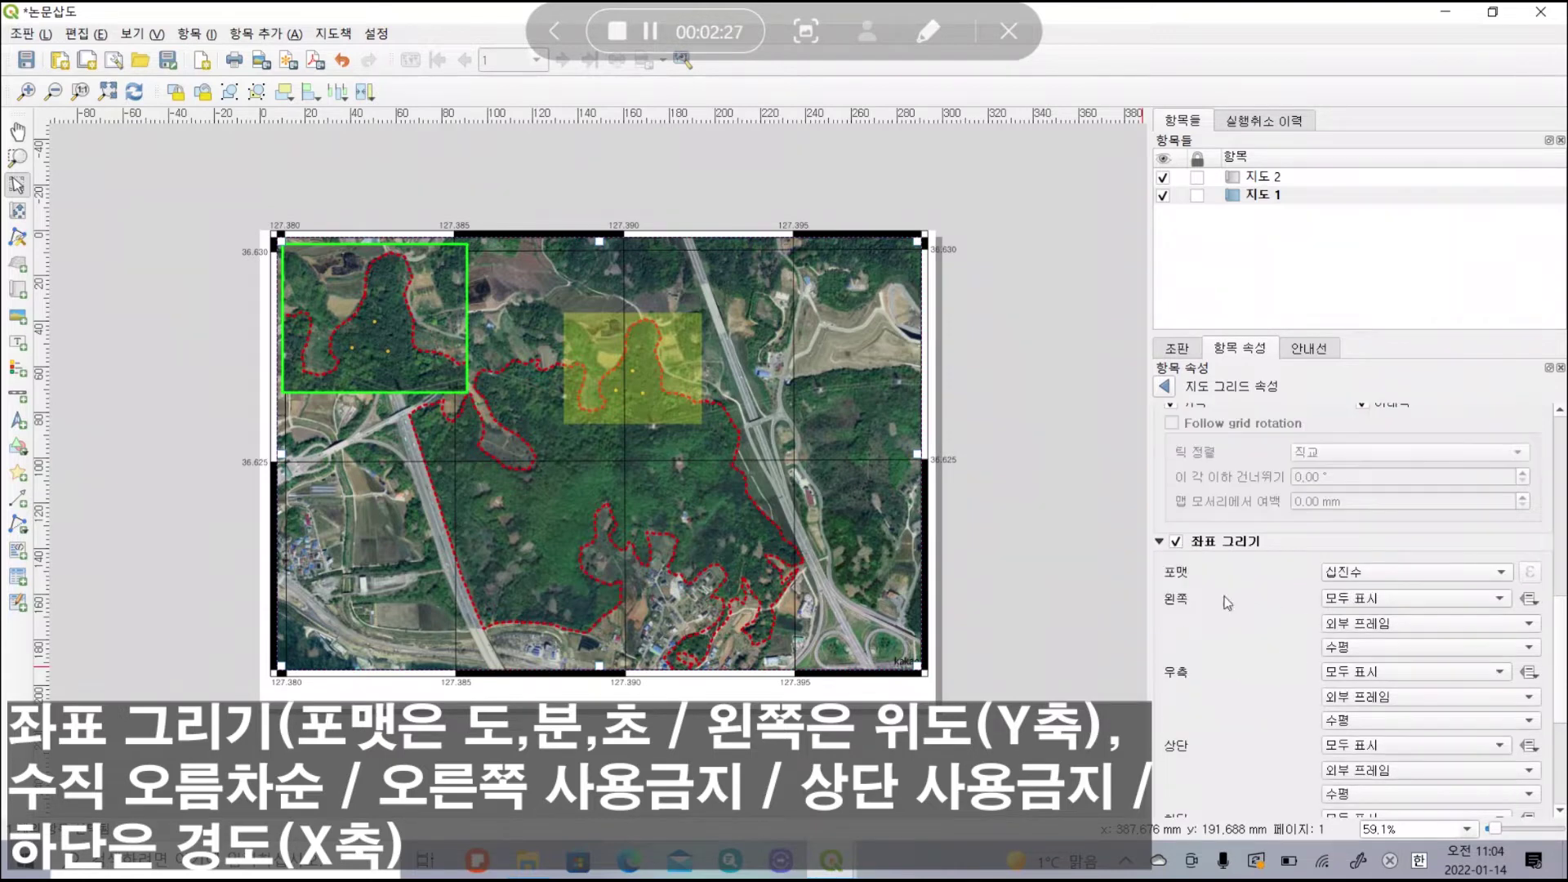
left_click(1340, 569)
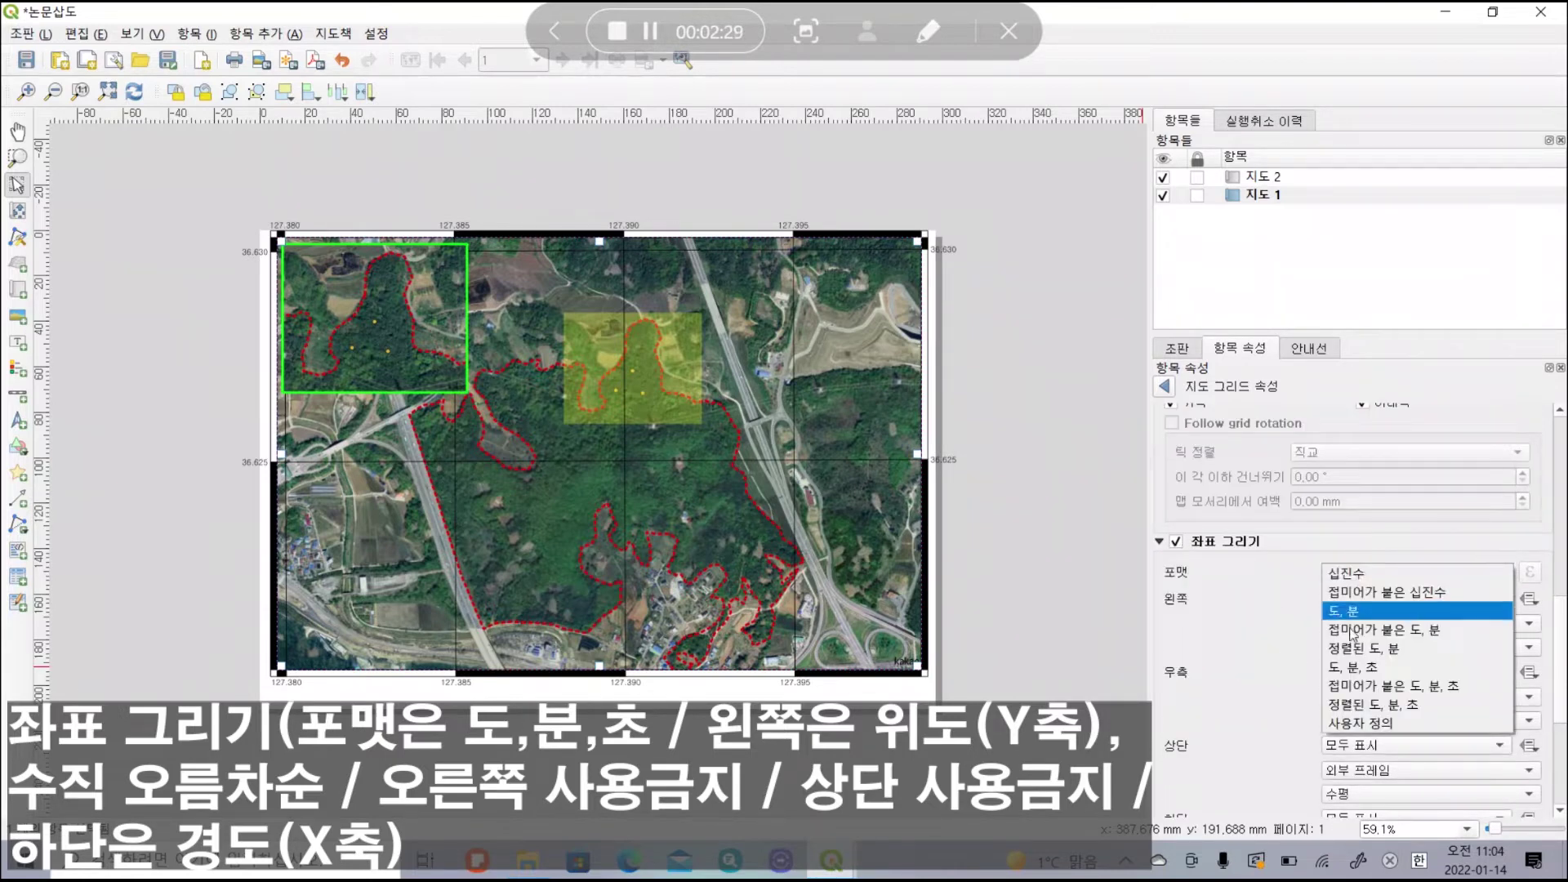
left_click(1345, 667)
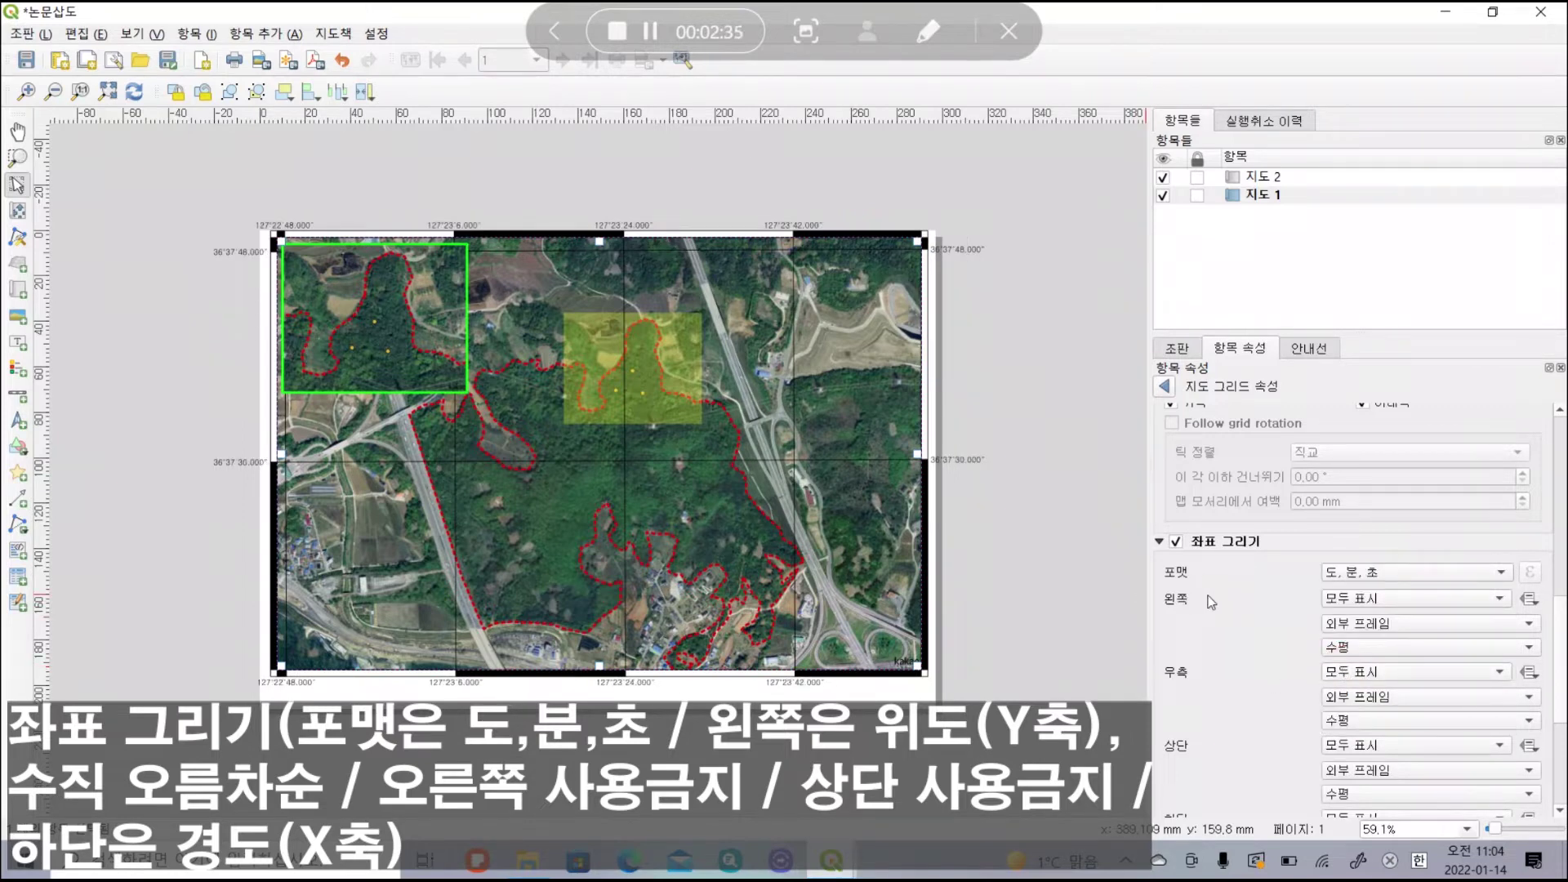
Set the grid's left-side coordinates to 위도/Y만 표시 with the 수직으로 오름차순 orientation, and deselect the map.
left_click(1331, 602)
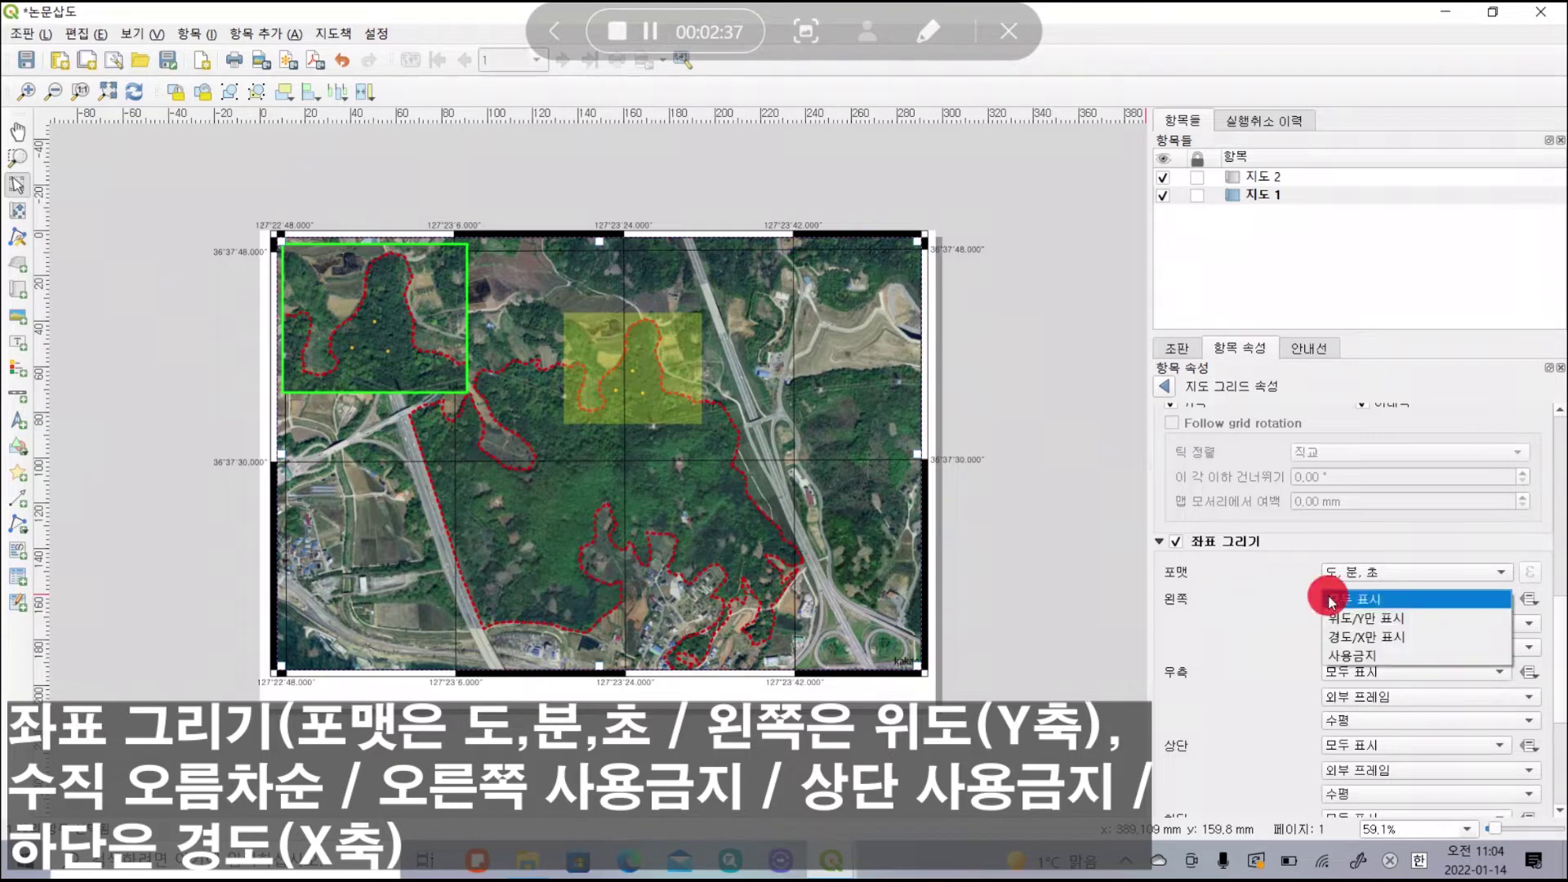
left_click(1343, 619)
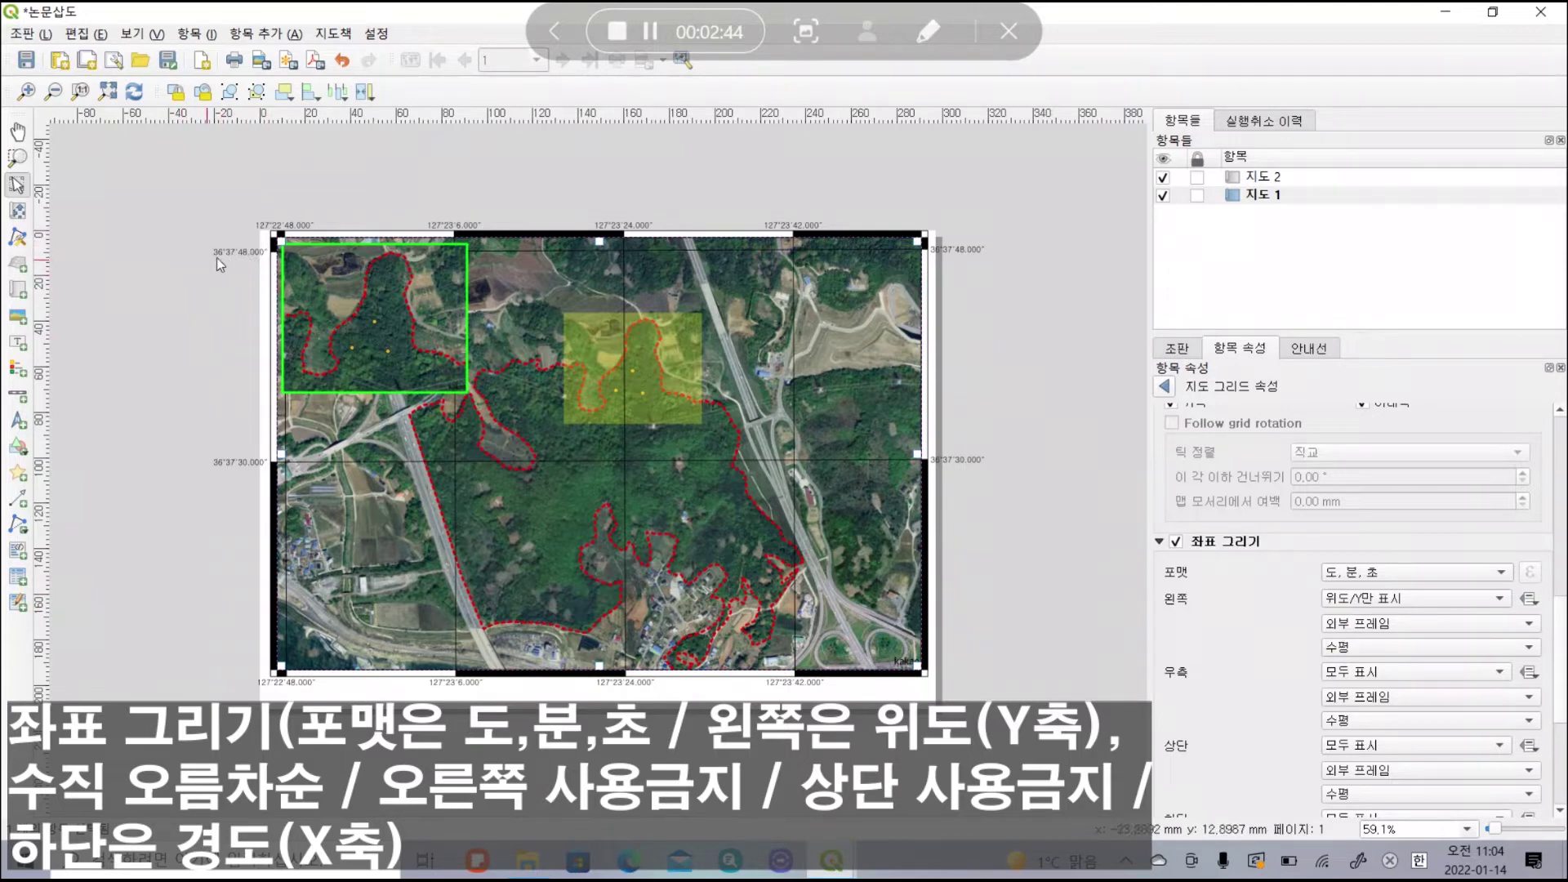
left_click(1378, 647)
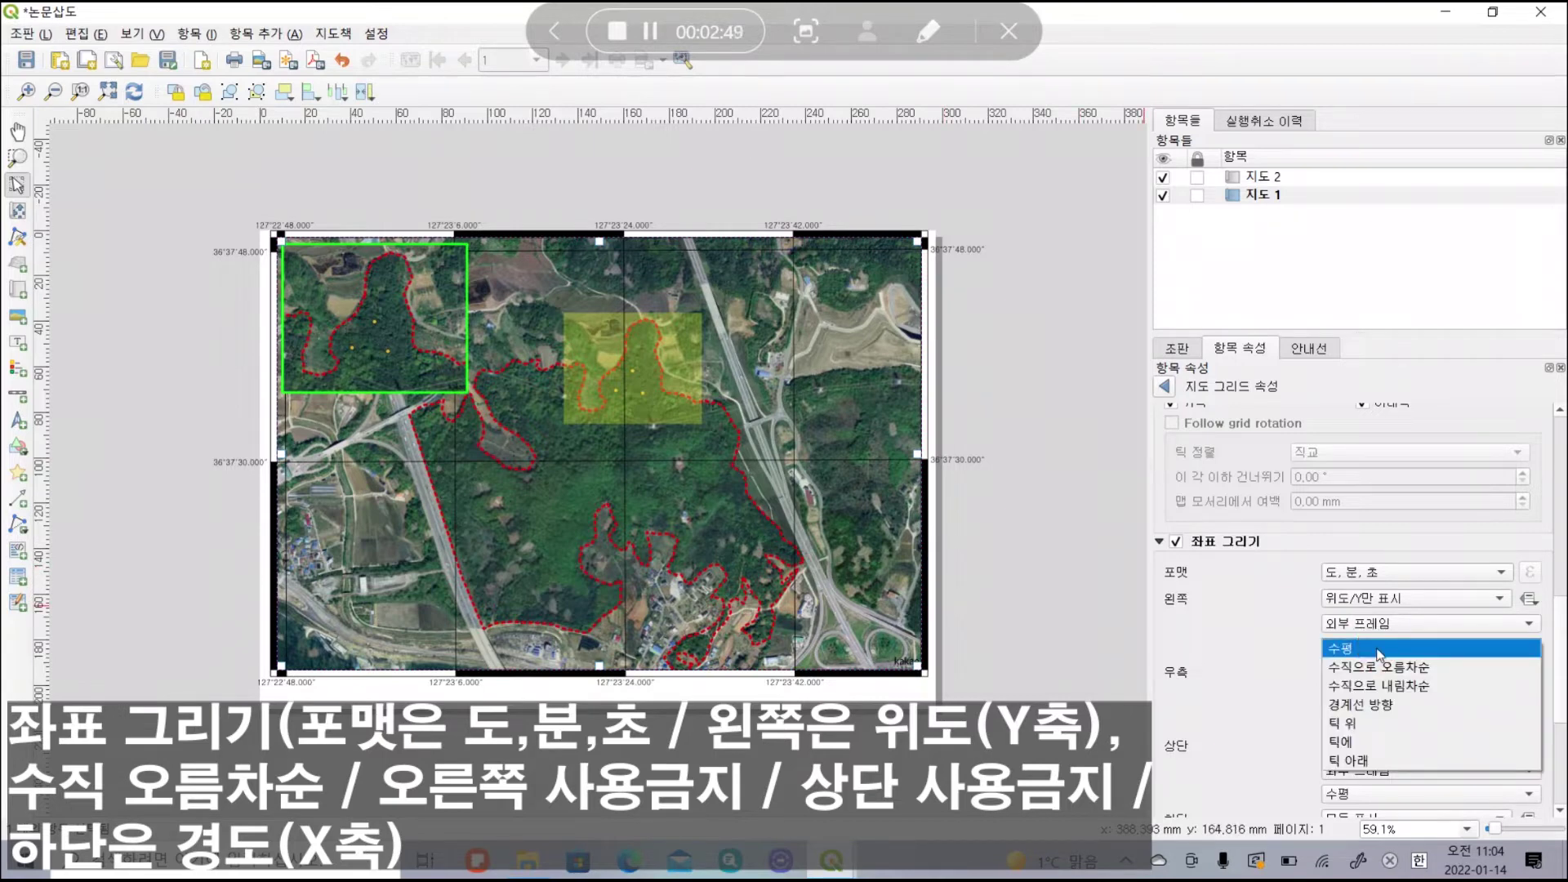
left_click(1376, 665)
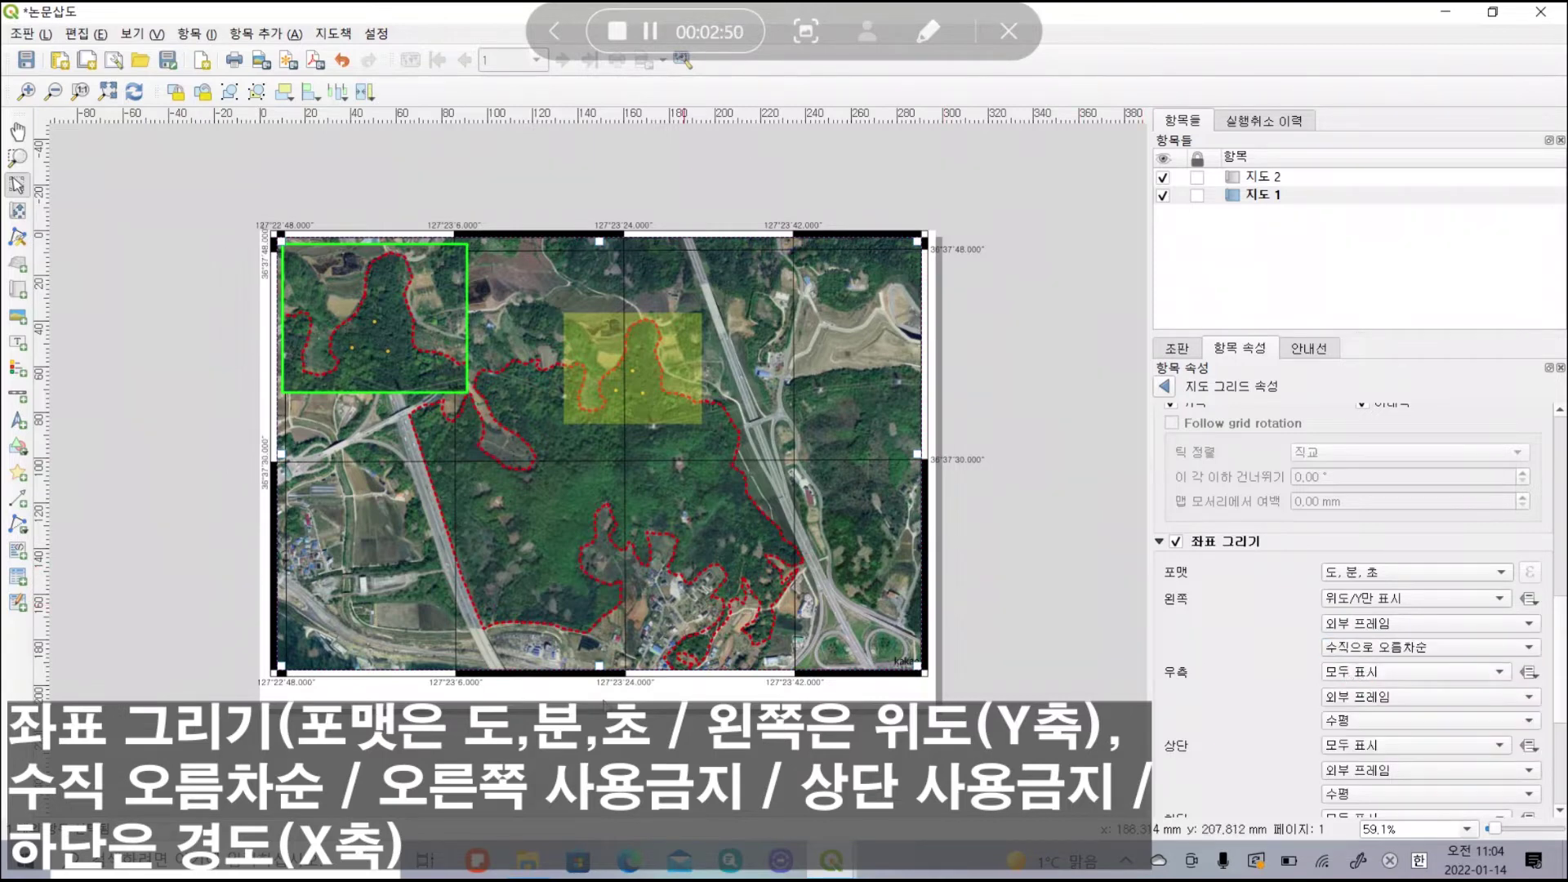
left_click(269, 482)
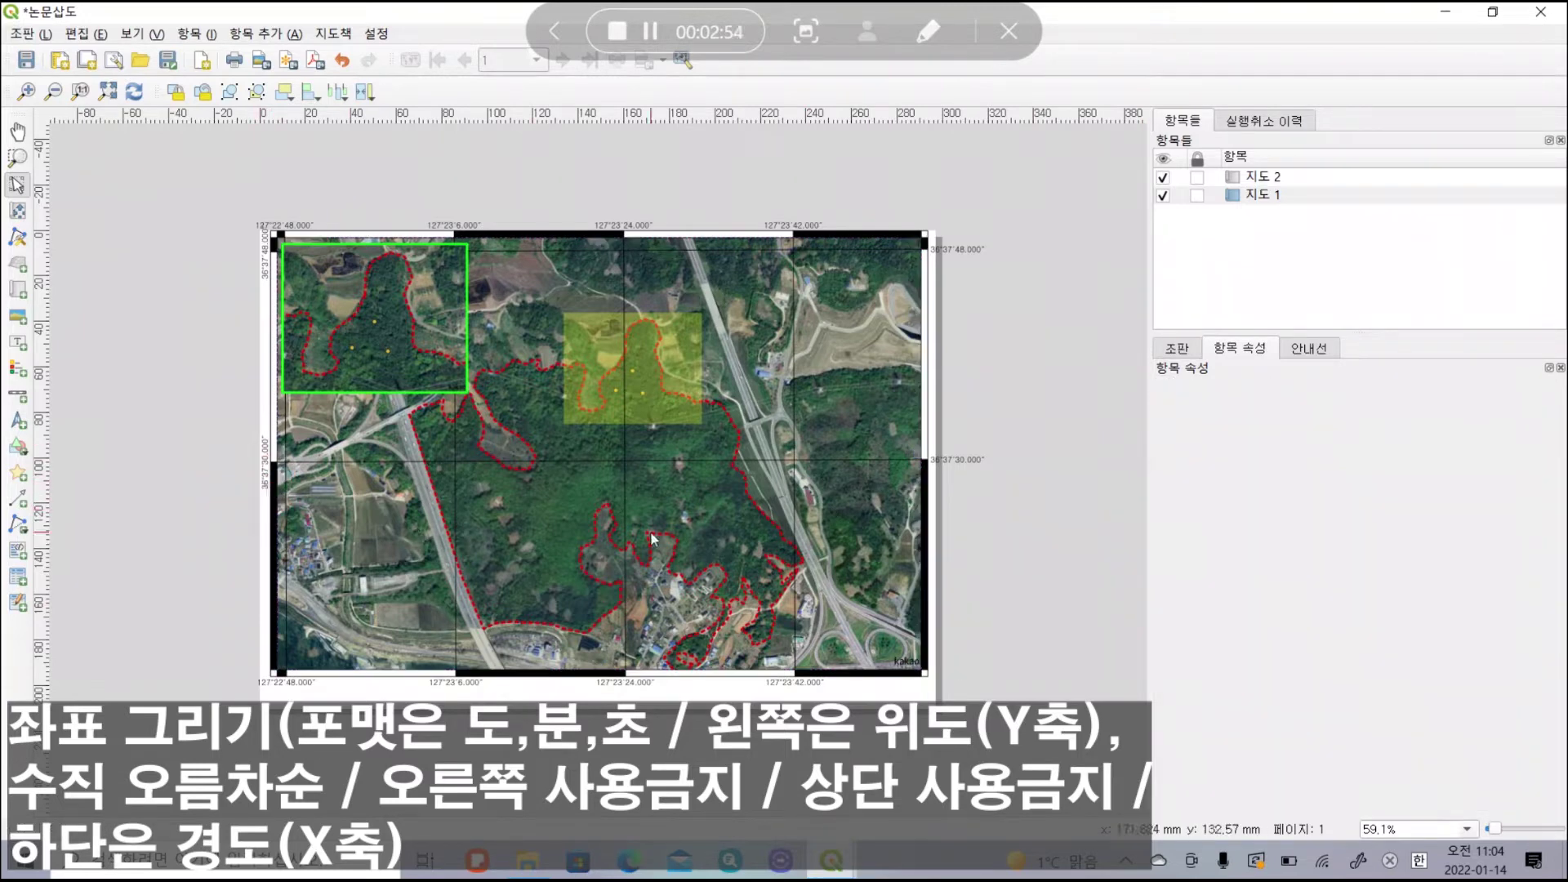
Reselect 지도 1 and reopen its grid properties at the coordinate drawing settings.
left_click(678, 535)
scroll(1276, 604, "down", 3)
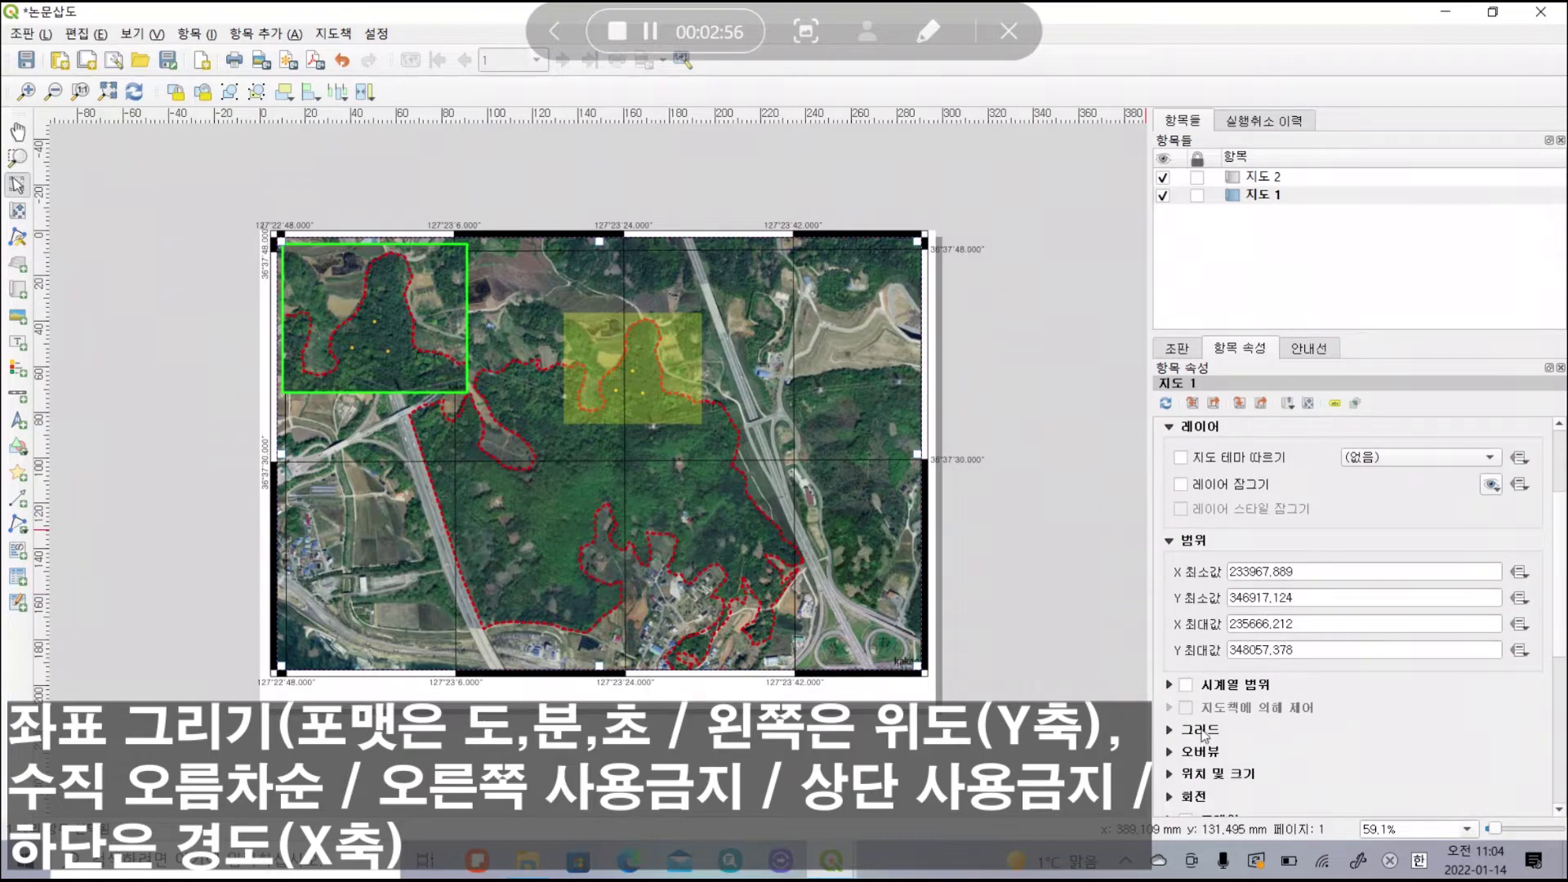
left_click(1171, 731)
left_click(1207, 665)
left_click(1255, 745)
scroll(1255, 704, "down", 10)
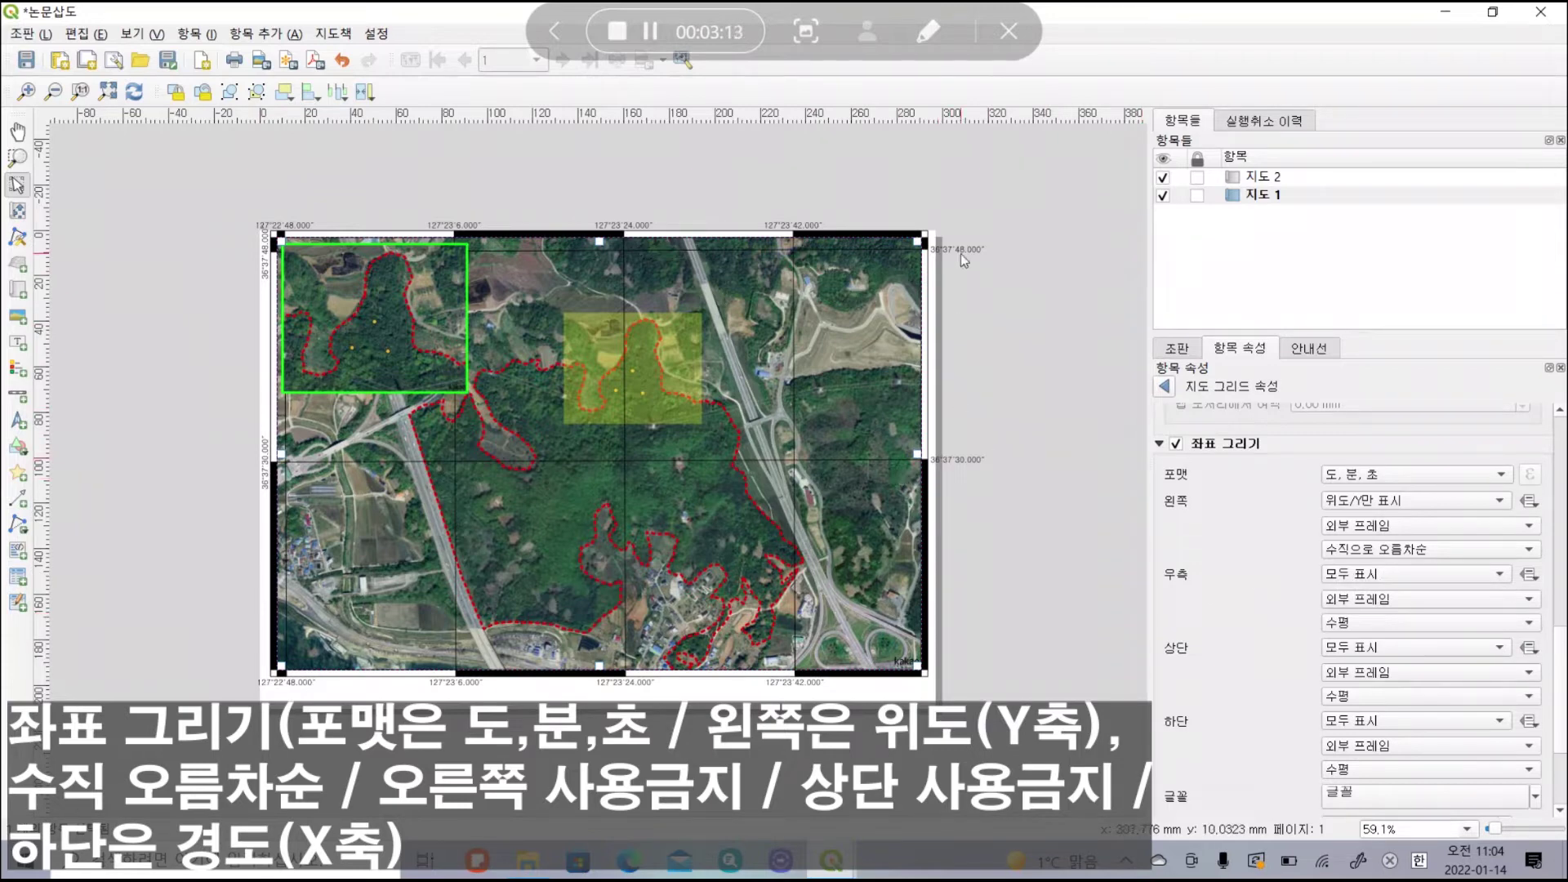
Turn off the grid coordinates on the map's right and top sides by setting both to 사용금지.
left_click(1367, 583)
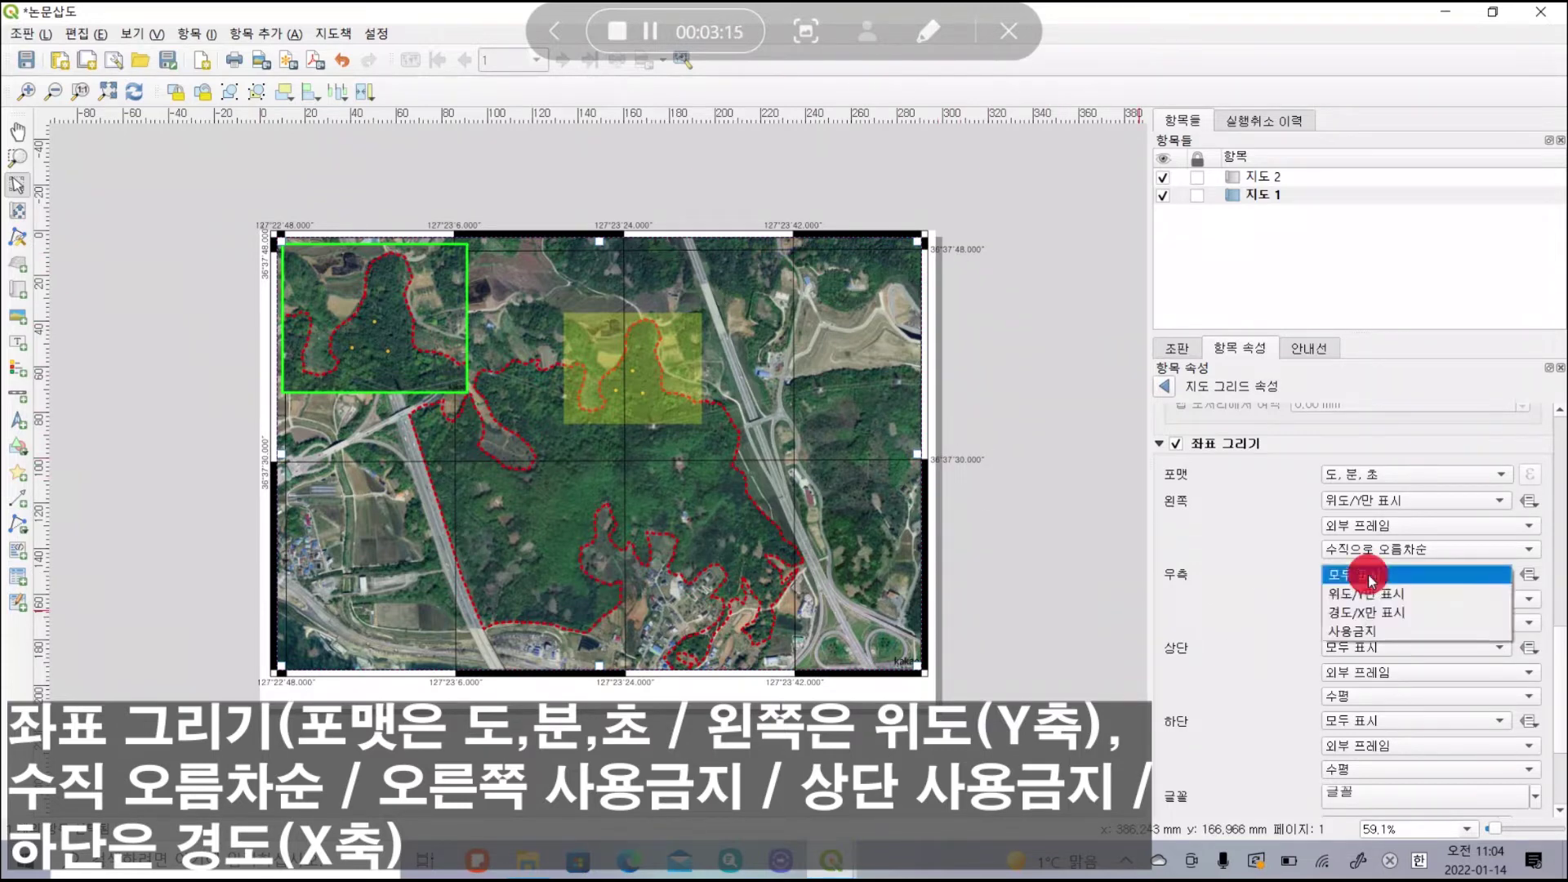
left_click(1362, 633)
left_click(1354, 576)
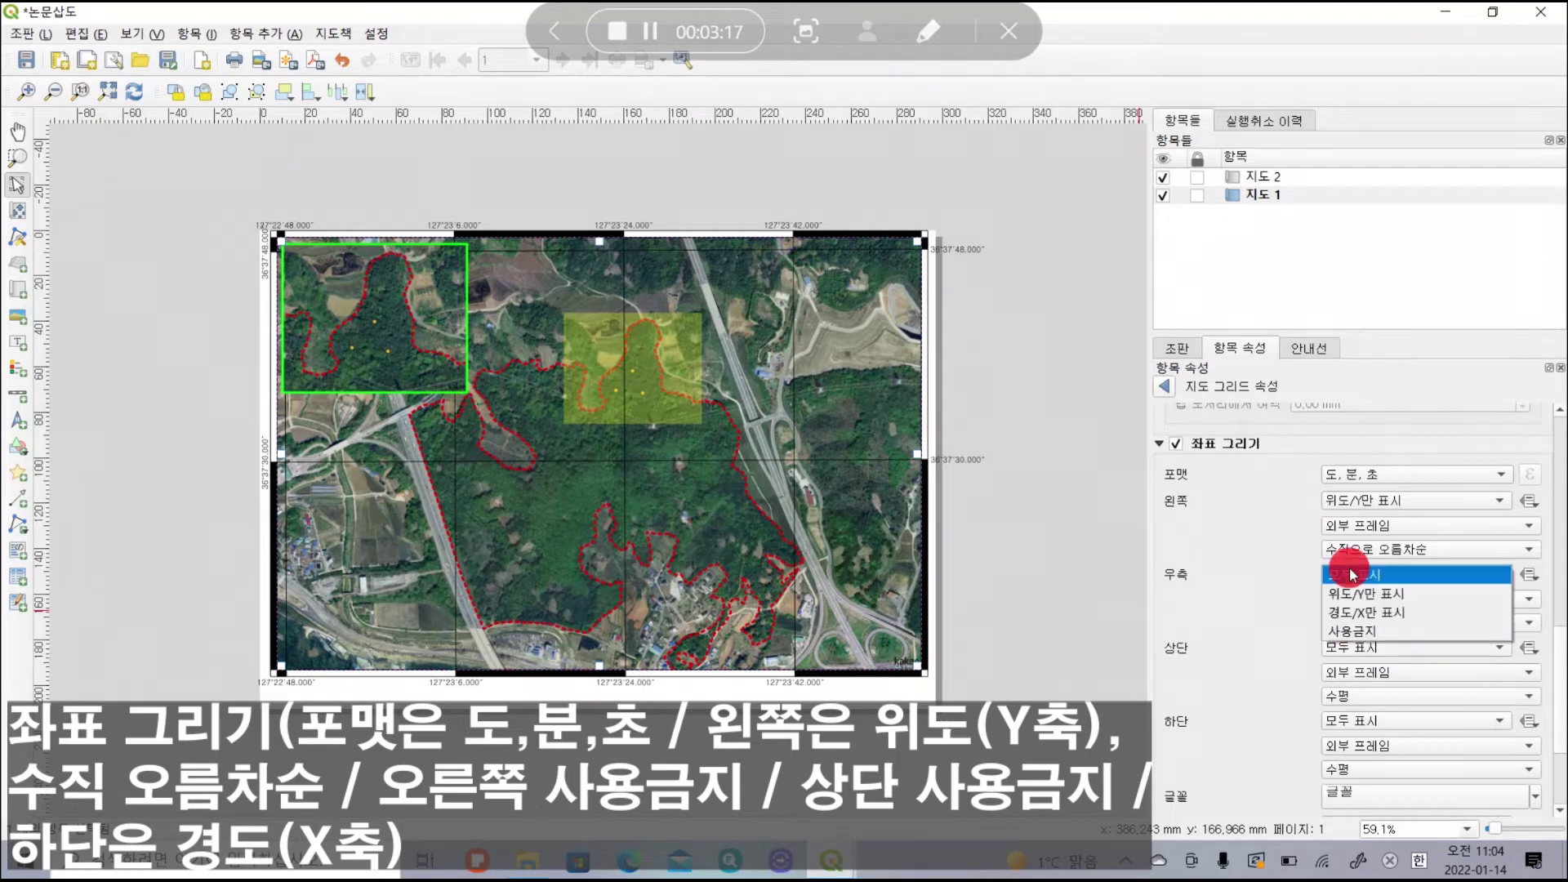
left_click(1347, 634)
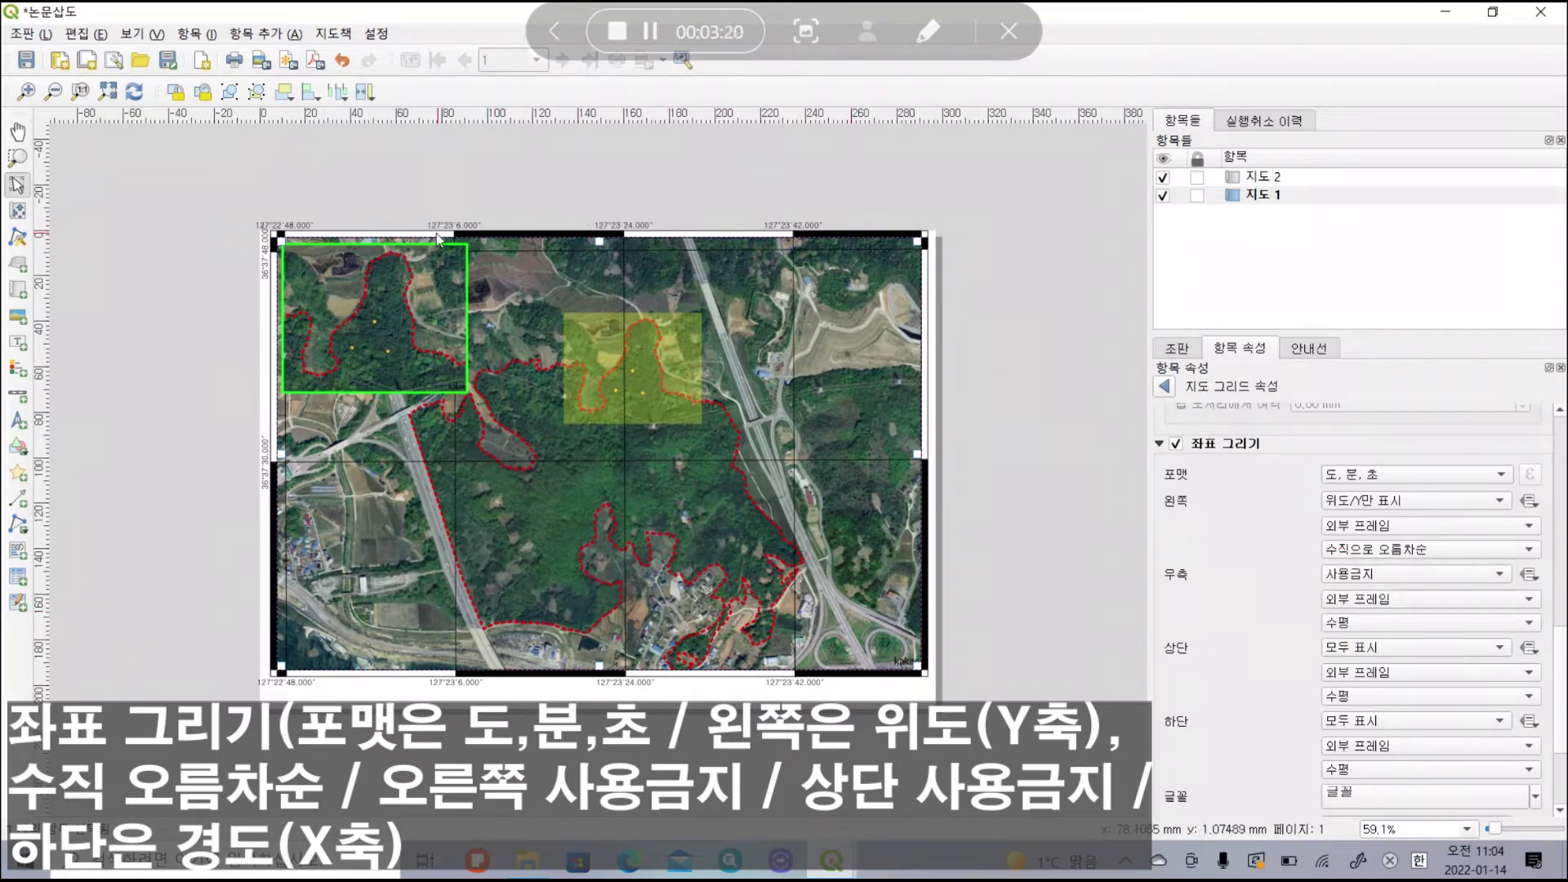
left_click(1356, 648)
left_click(1344, 704)
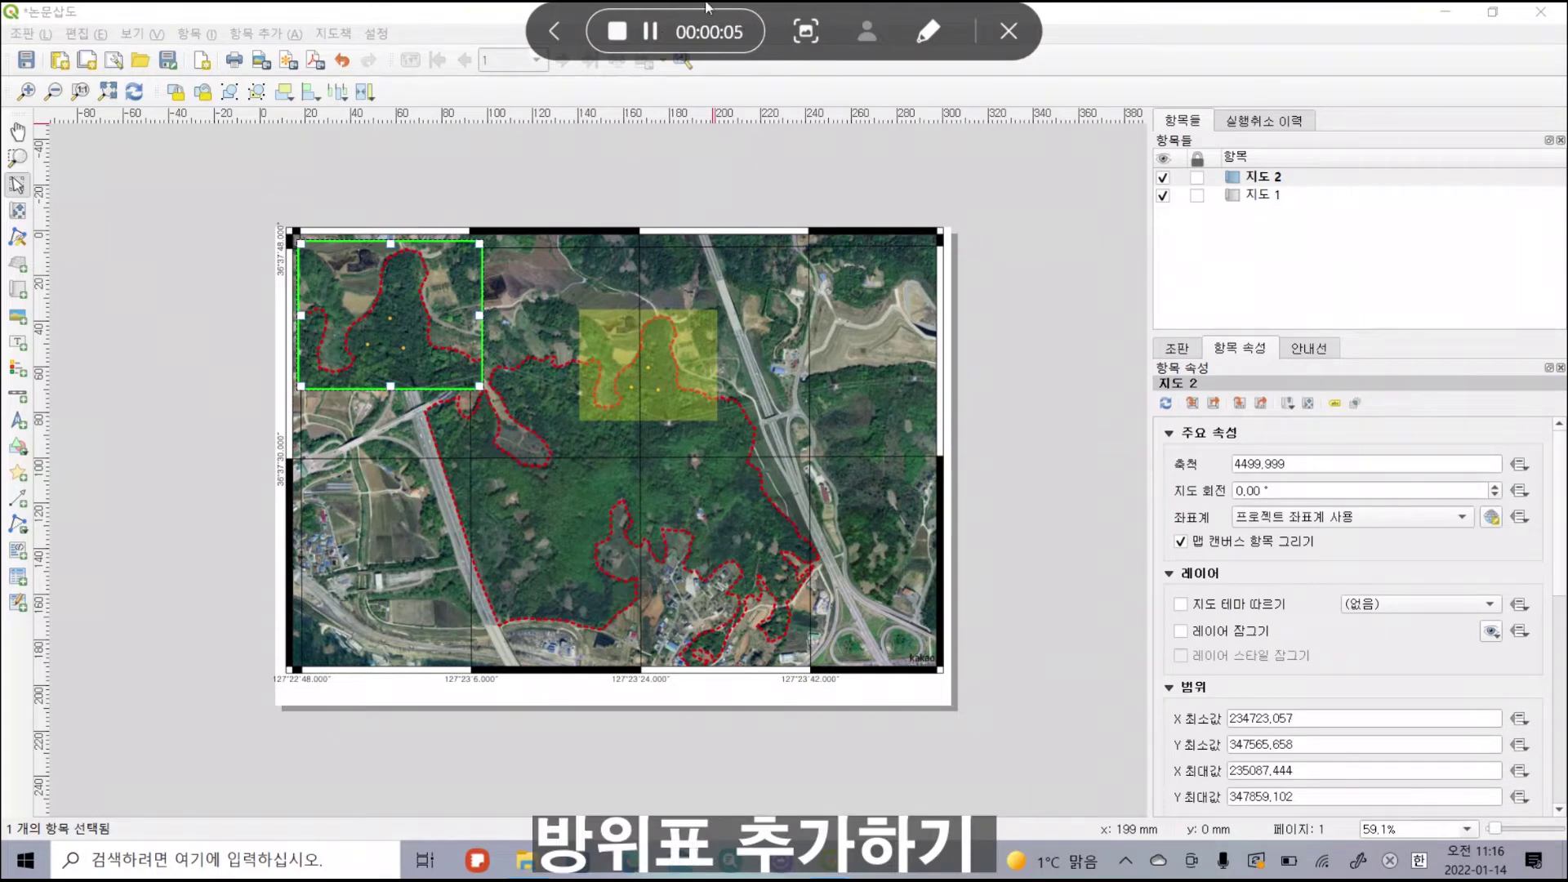
Add a small upright picture item over the upper-right part of the main map.
left_click(554, 31)
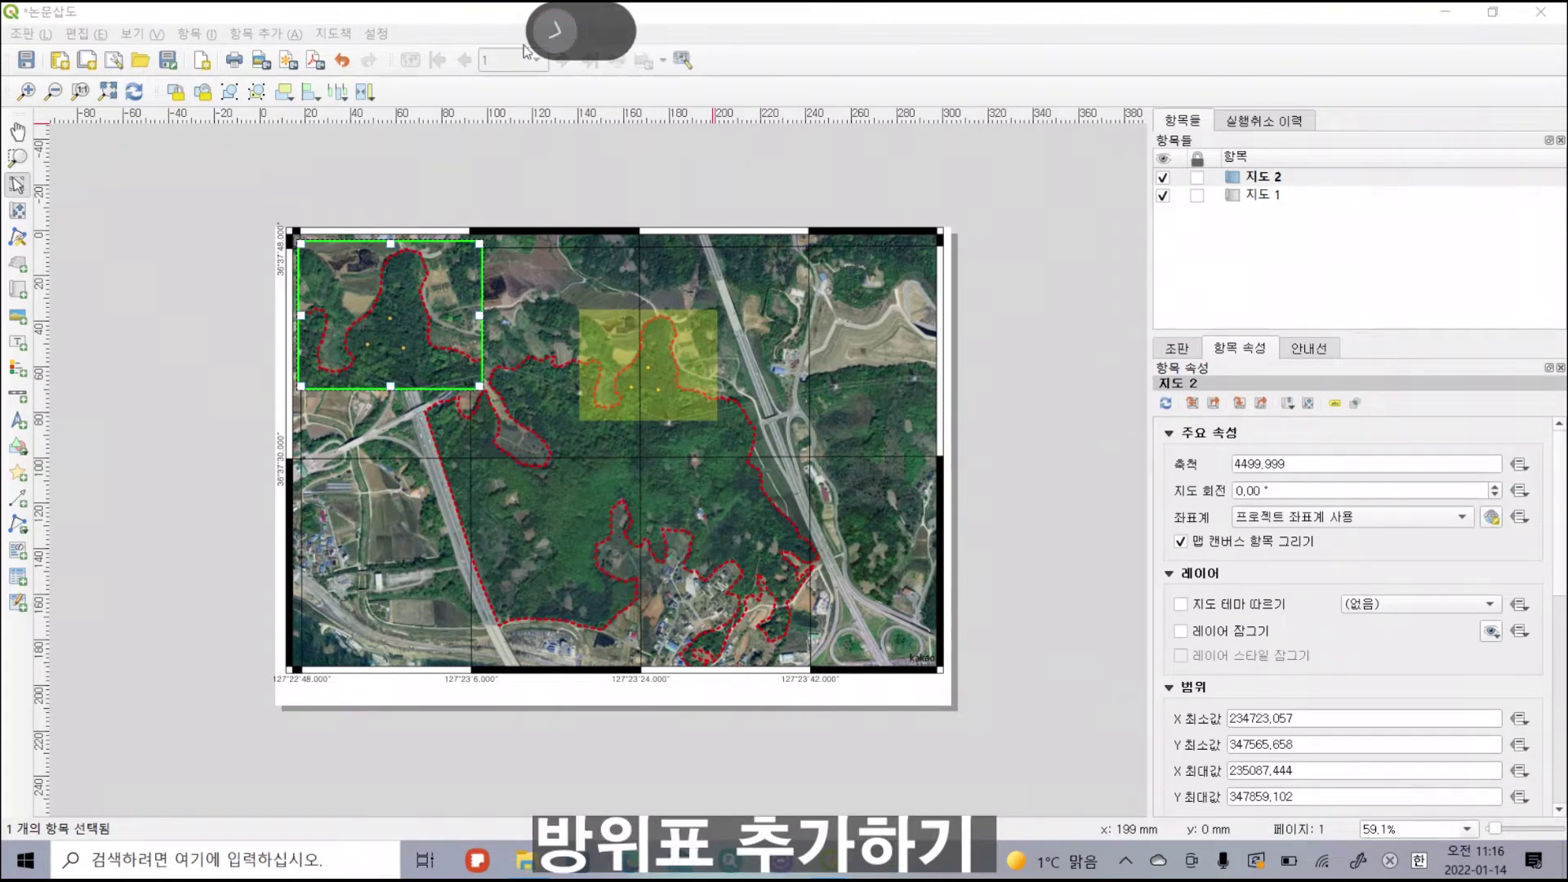
left_click(240, 34)
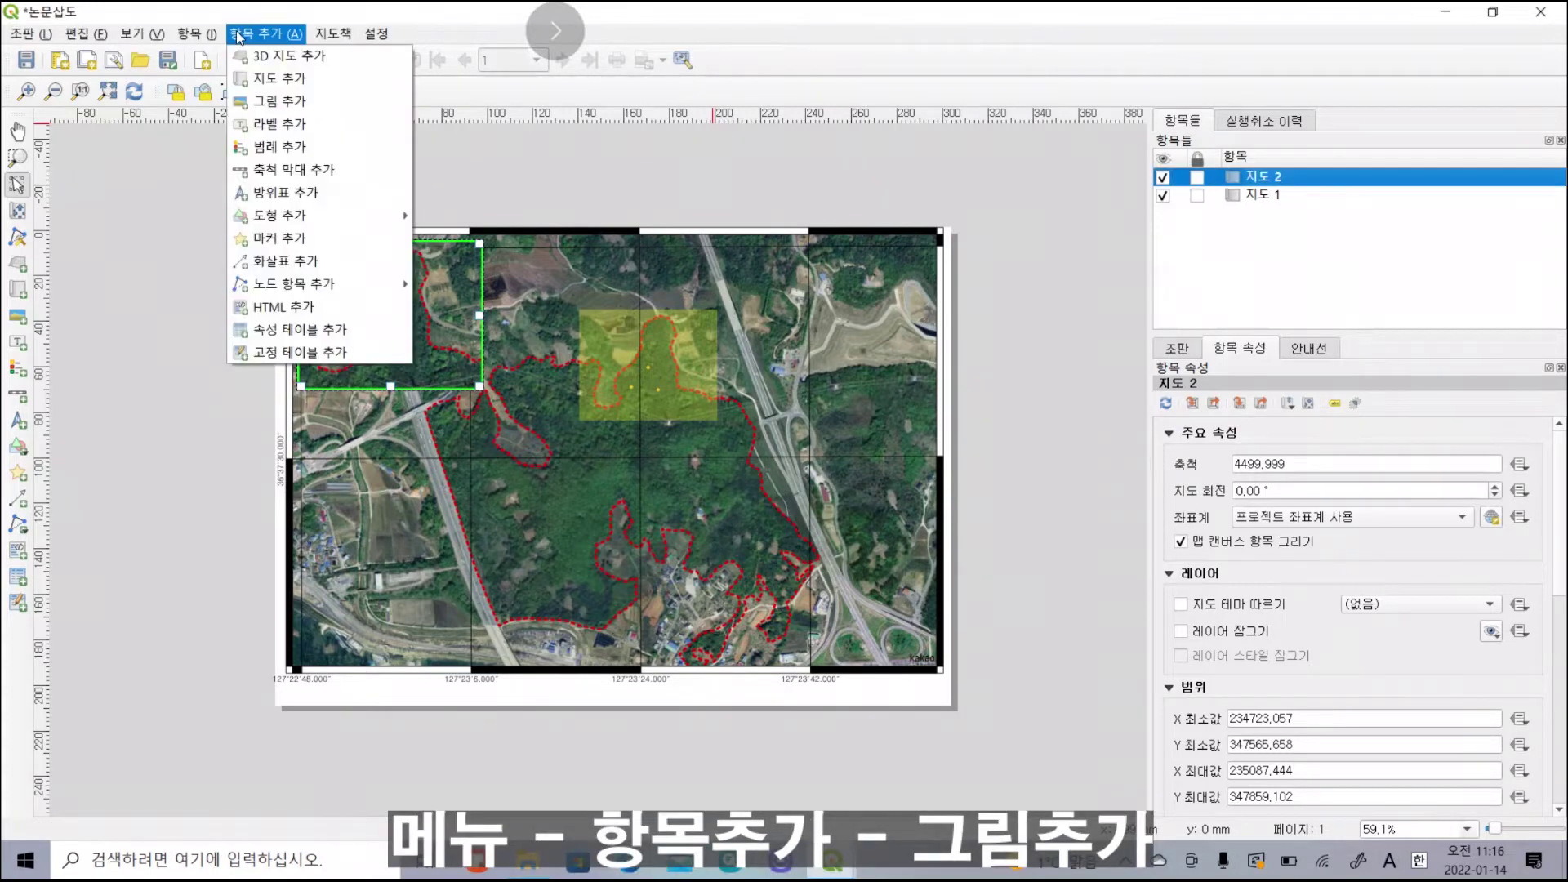
left_click(273, 101)
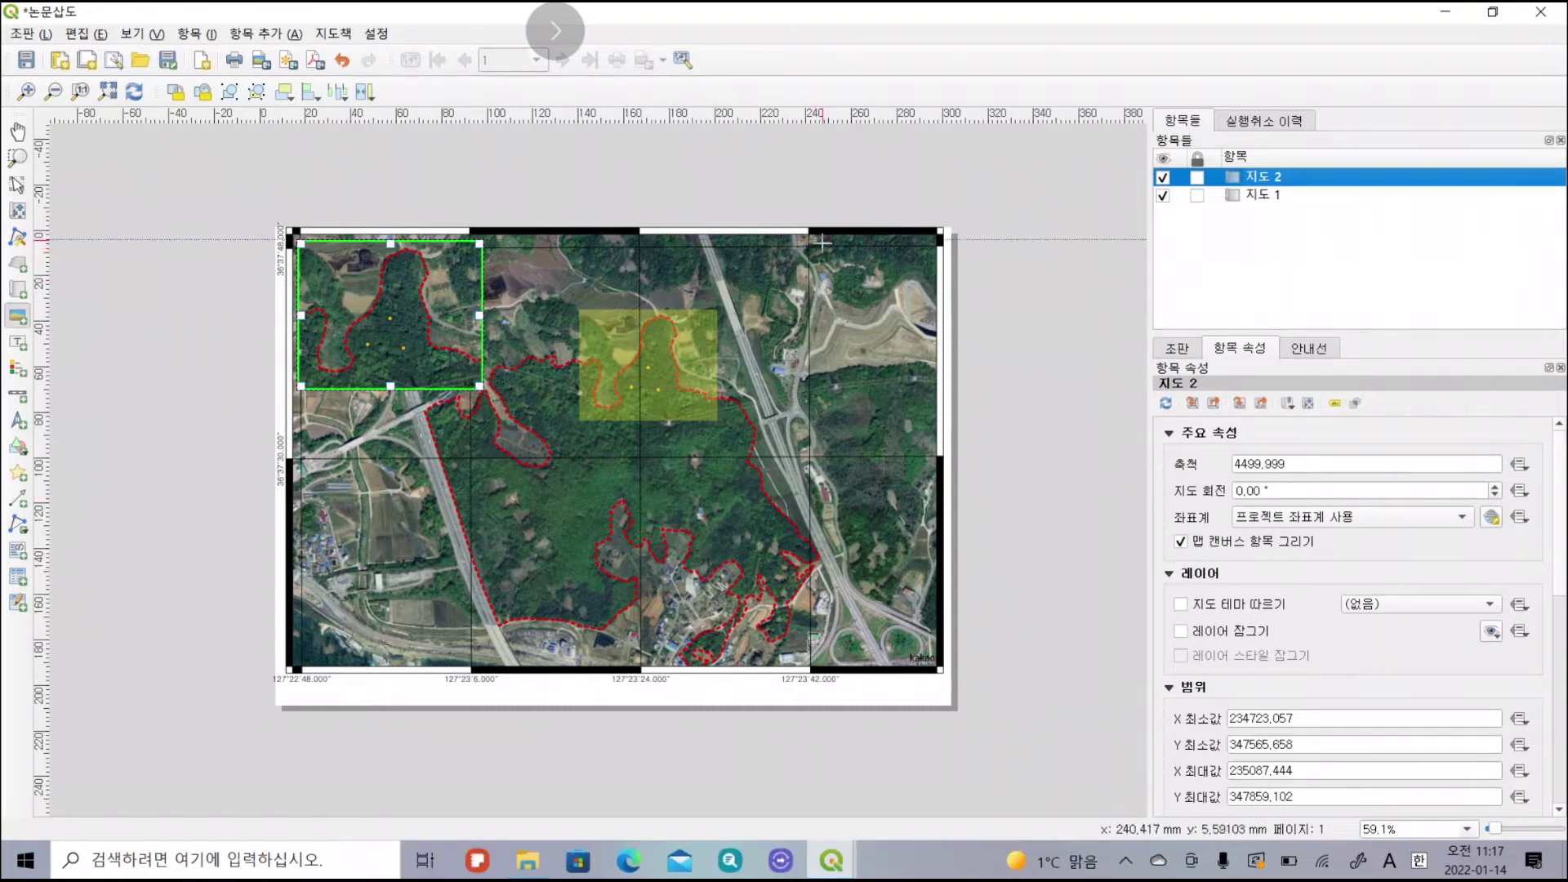
left_click_drag(820, 238, 888, 336)
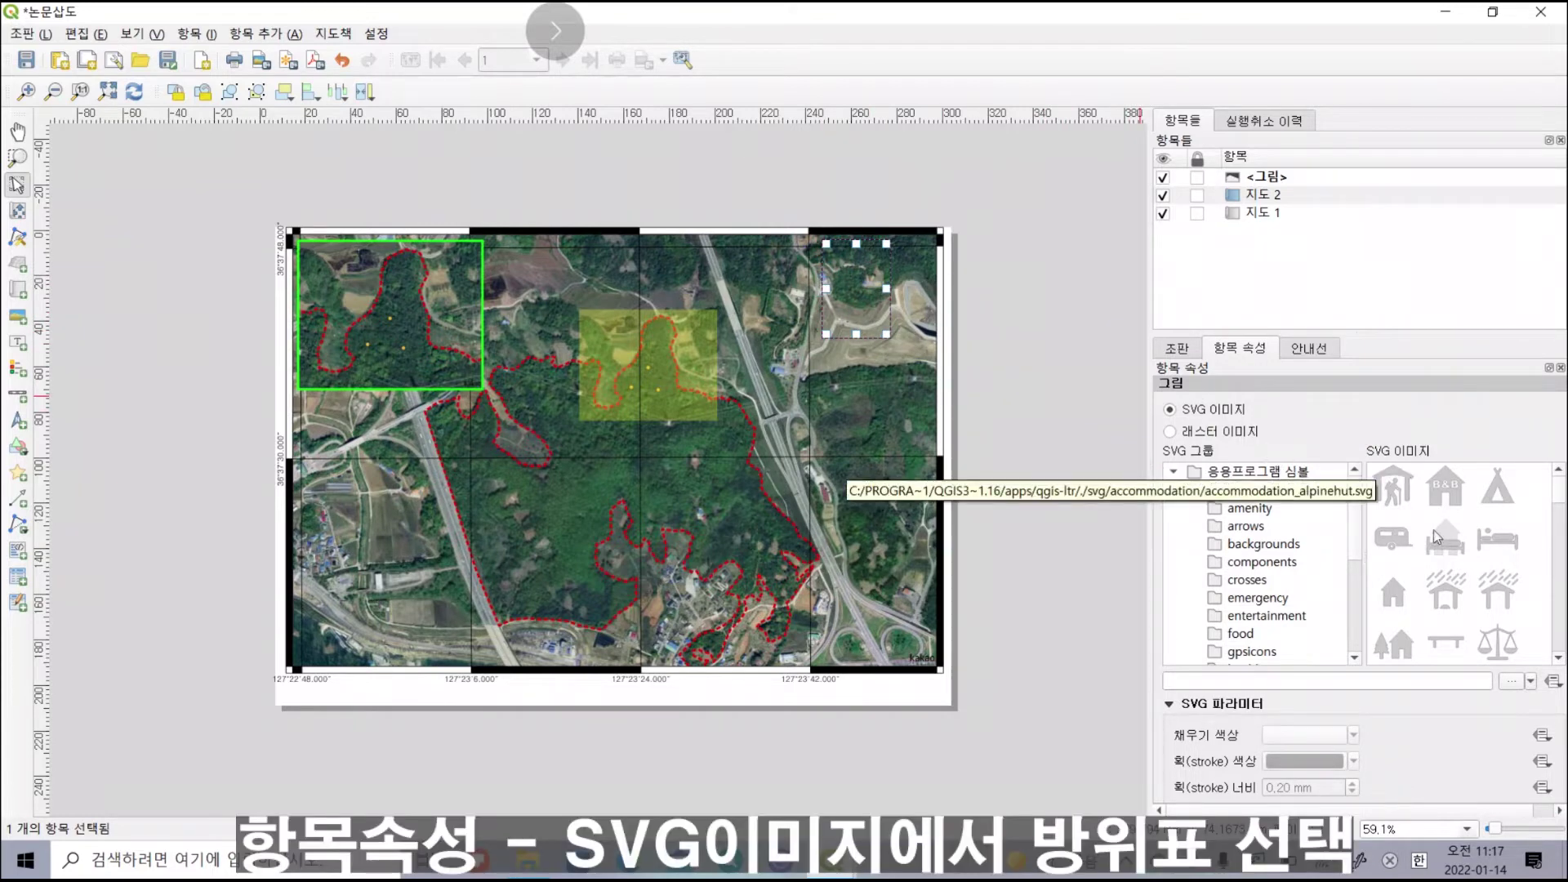
Try the NorthArrow_03.svg symbol for the picture item and replace it with NorthArrow_04.svg.
scroll(1434, 543, "down", 5)
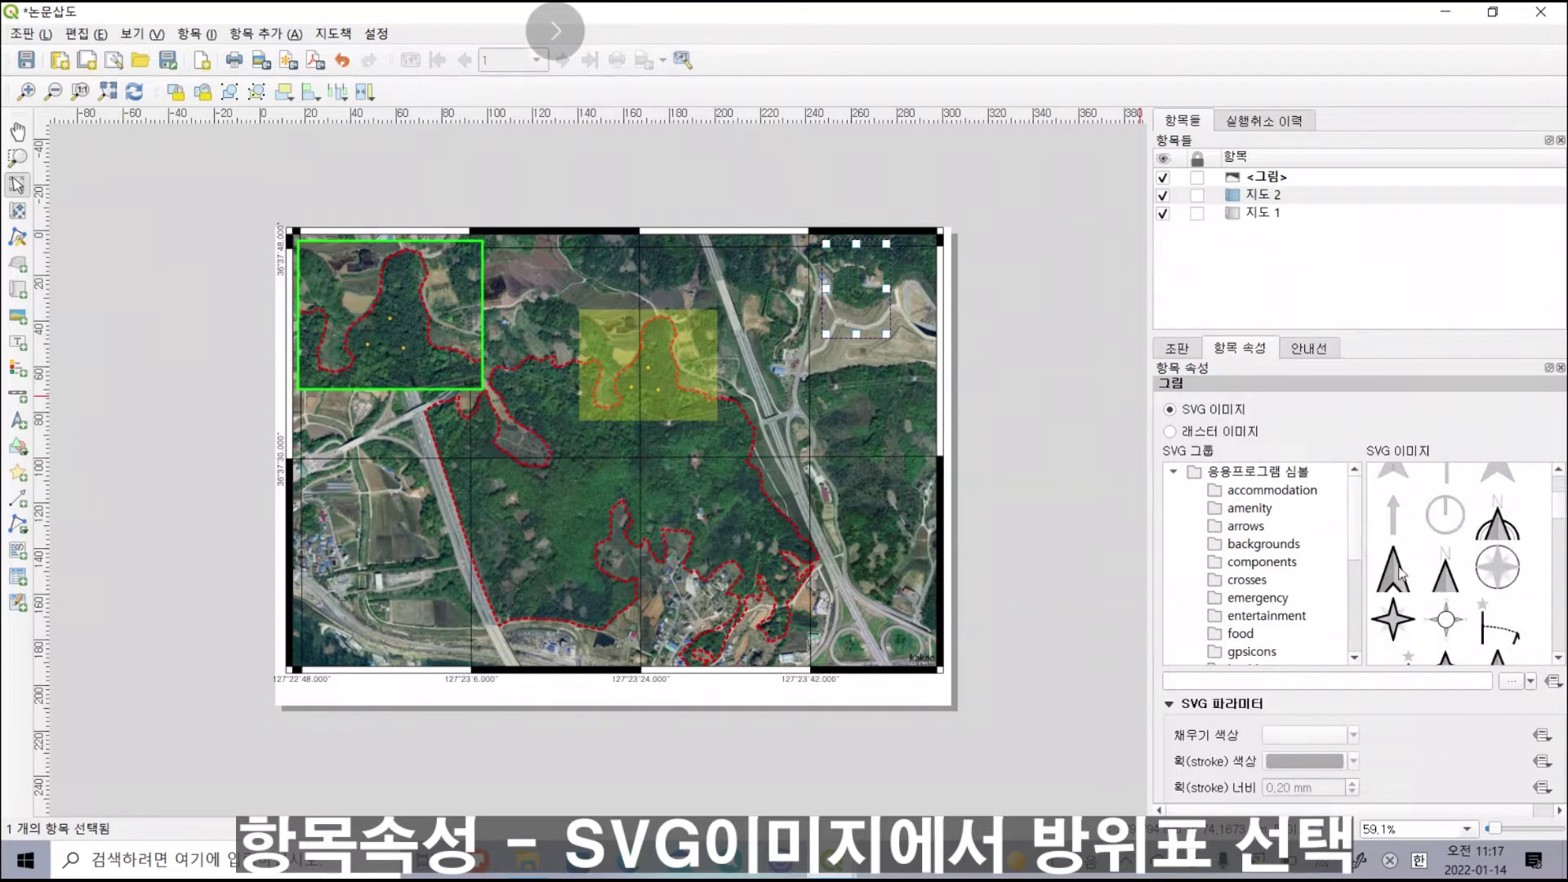
left_click(1393, 569)
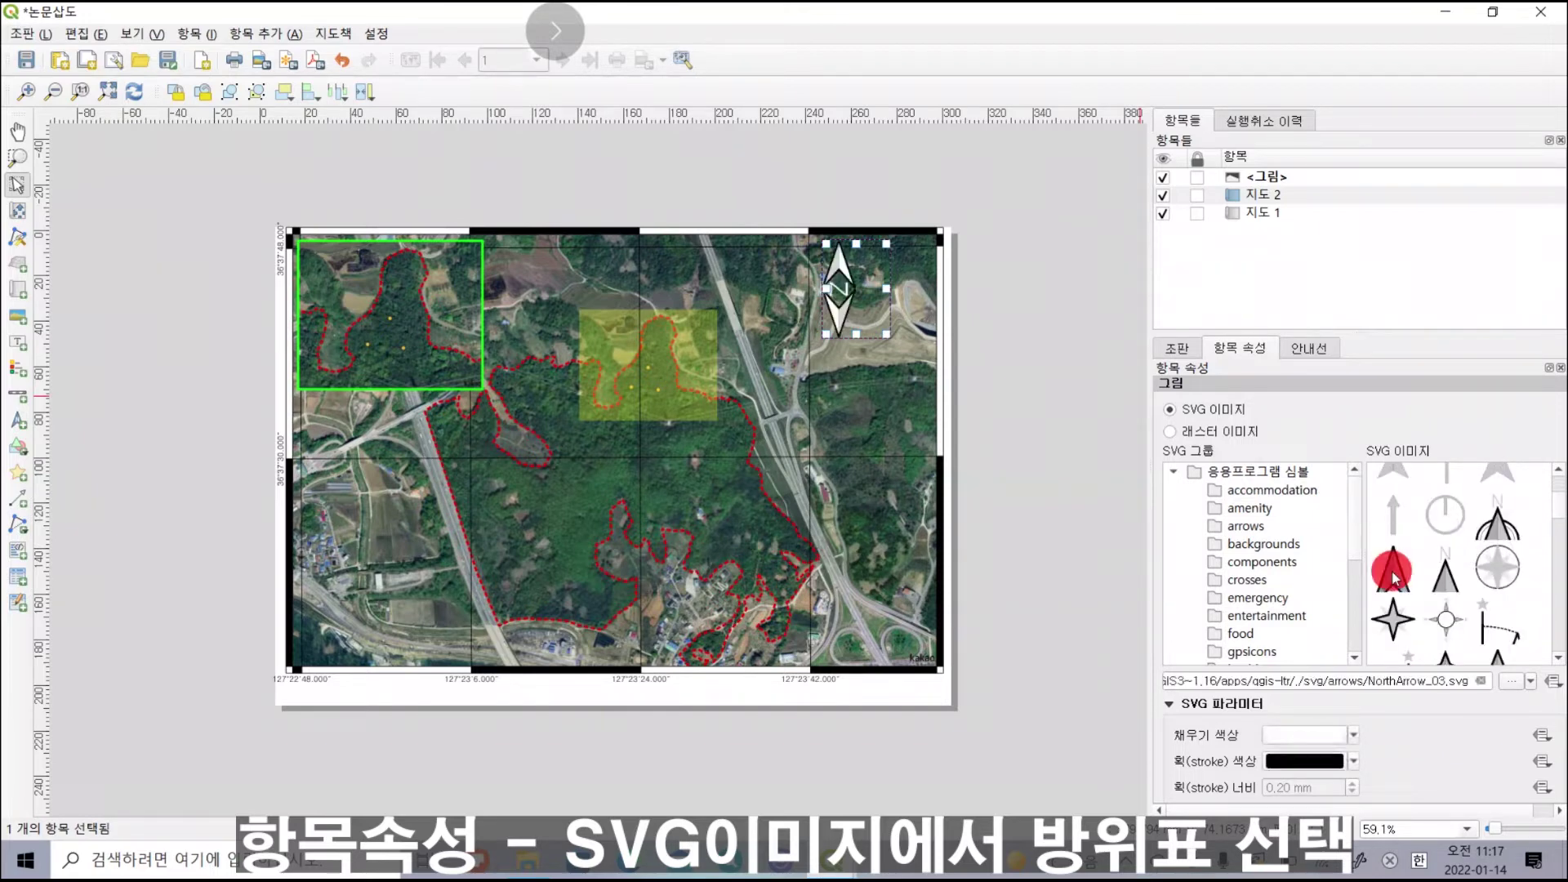
left_click(1450, 573)
scroll(1452, 579, "down", 3)
scroll(1450, 576, "up", 3)
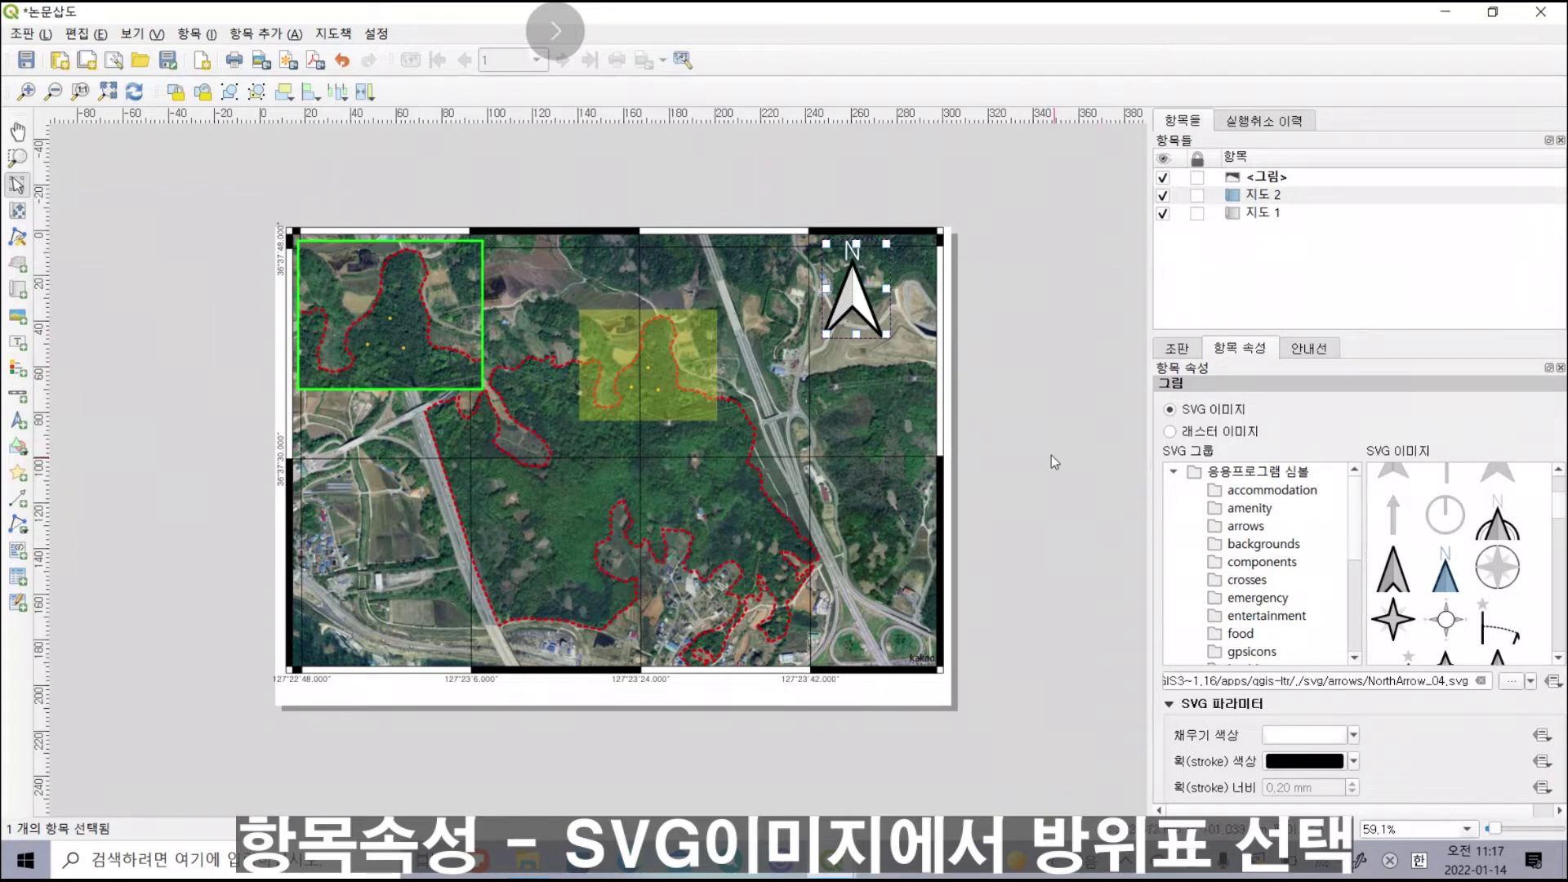
Shrink the north arrow, place it in the main map's upper-right corner, and deselect it.
left_click(1027, 361)
left_click(878, 329)
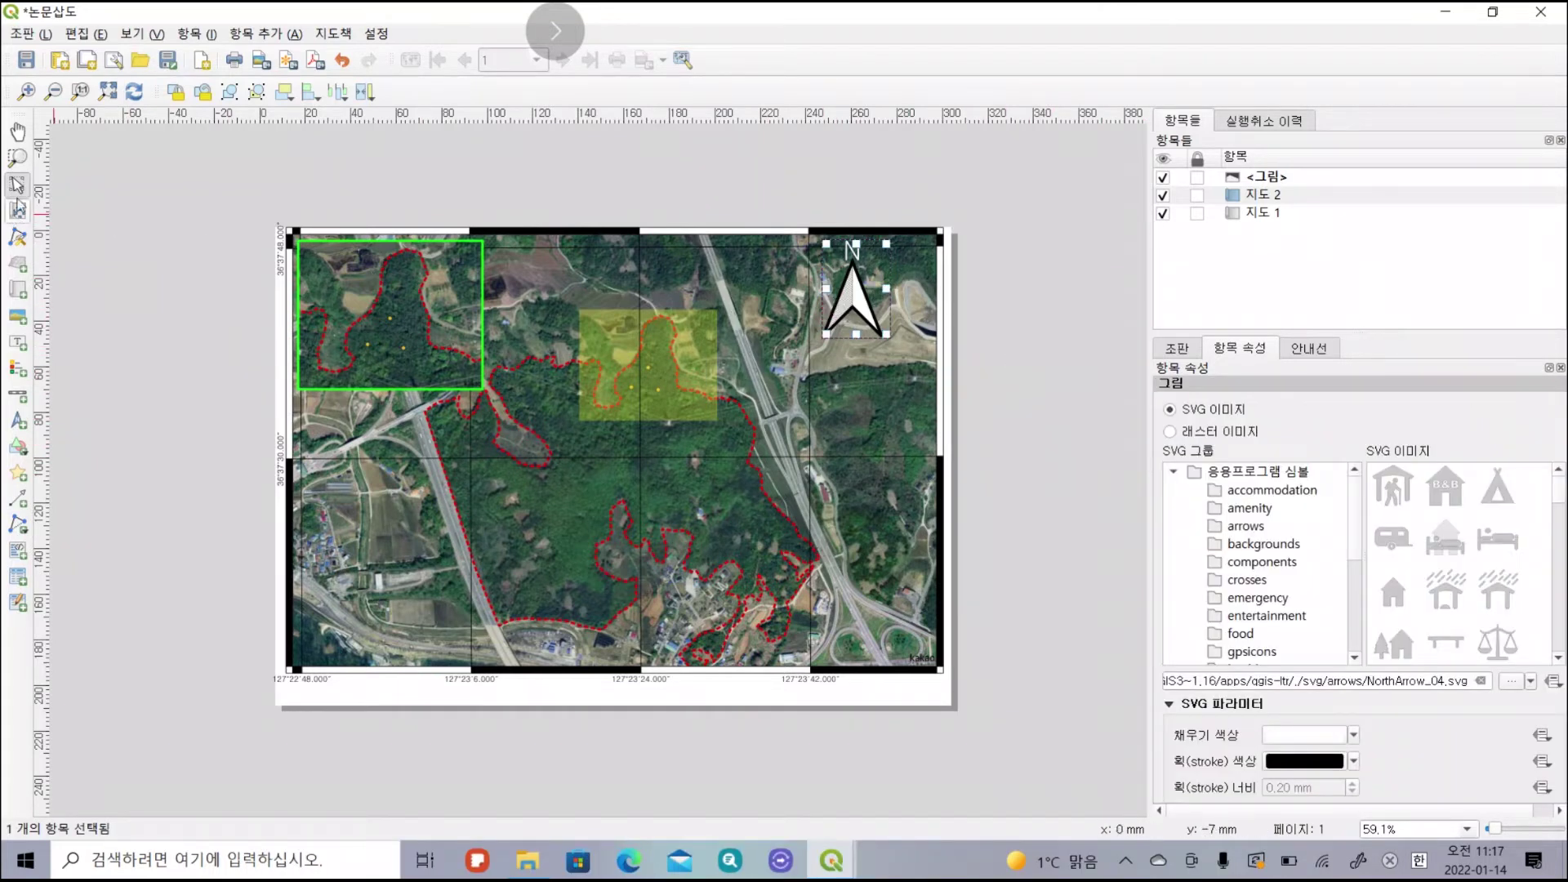
left_click_drag(888, 337, 893, 270)
left_click(845, 278)
left_click(1013, 274)
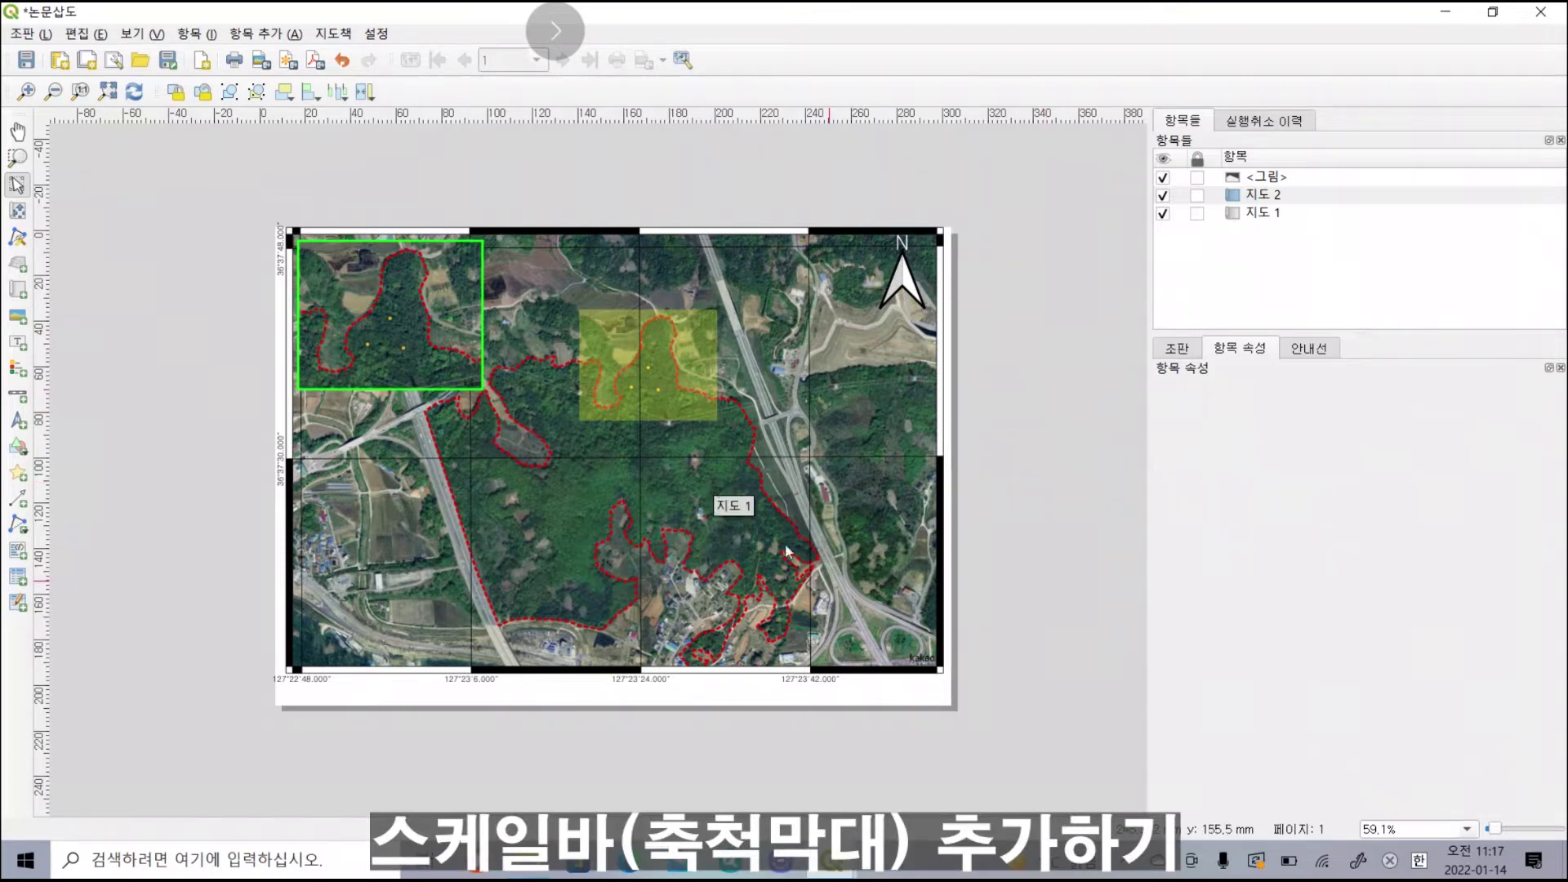
Add a scale bar in the main map's lower-left corner and deselect it.
left_click(263, 36)
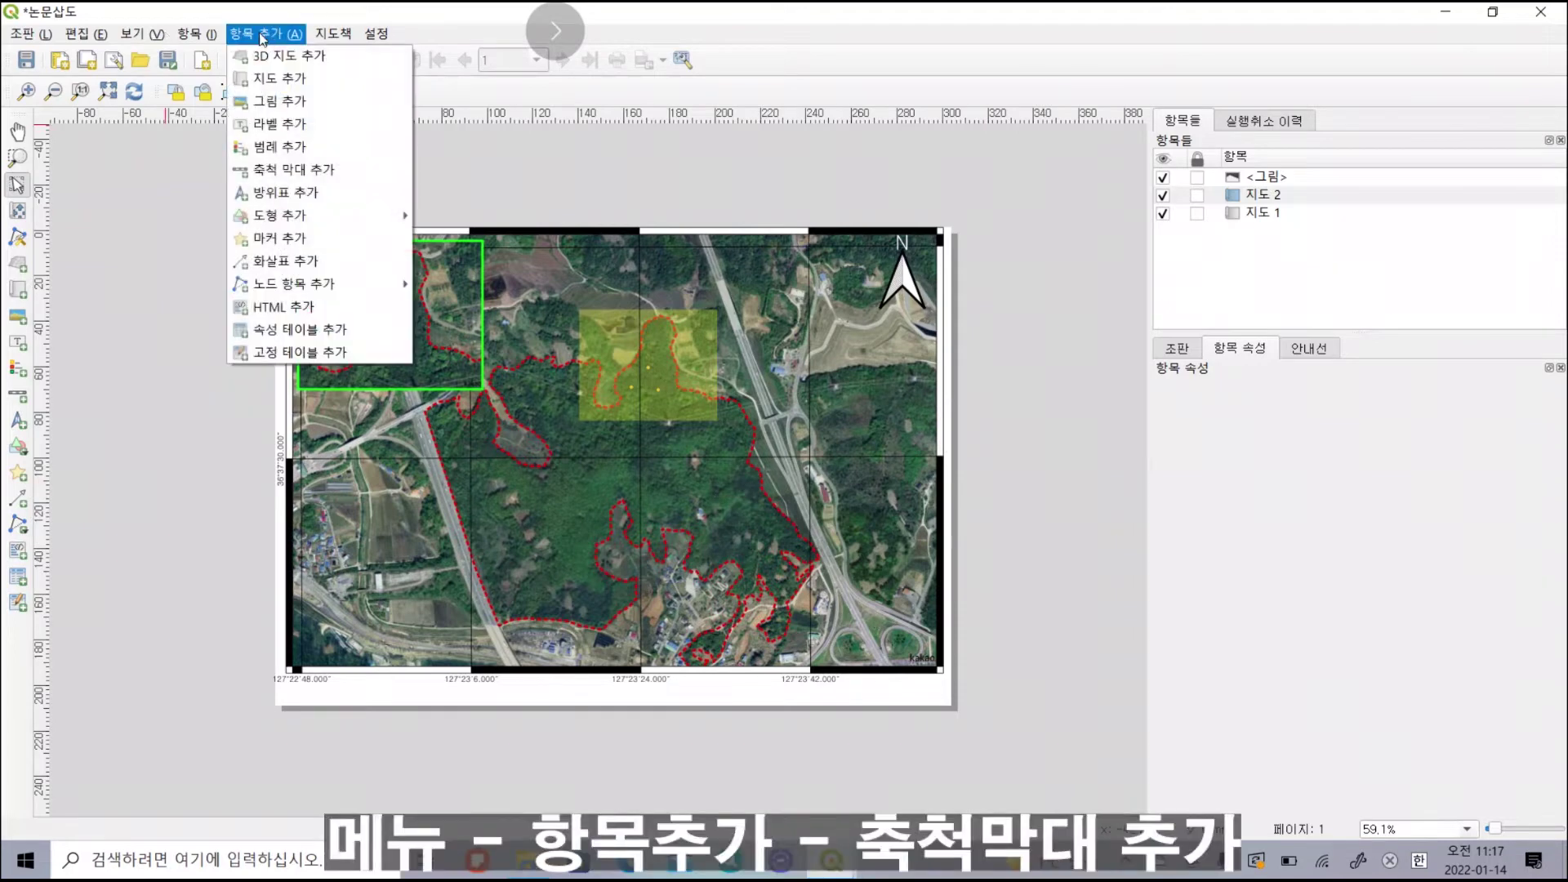
left_click(283, 170)
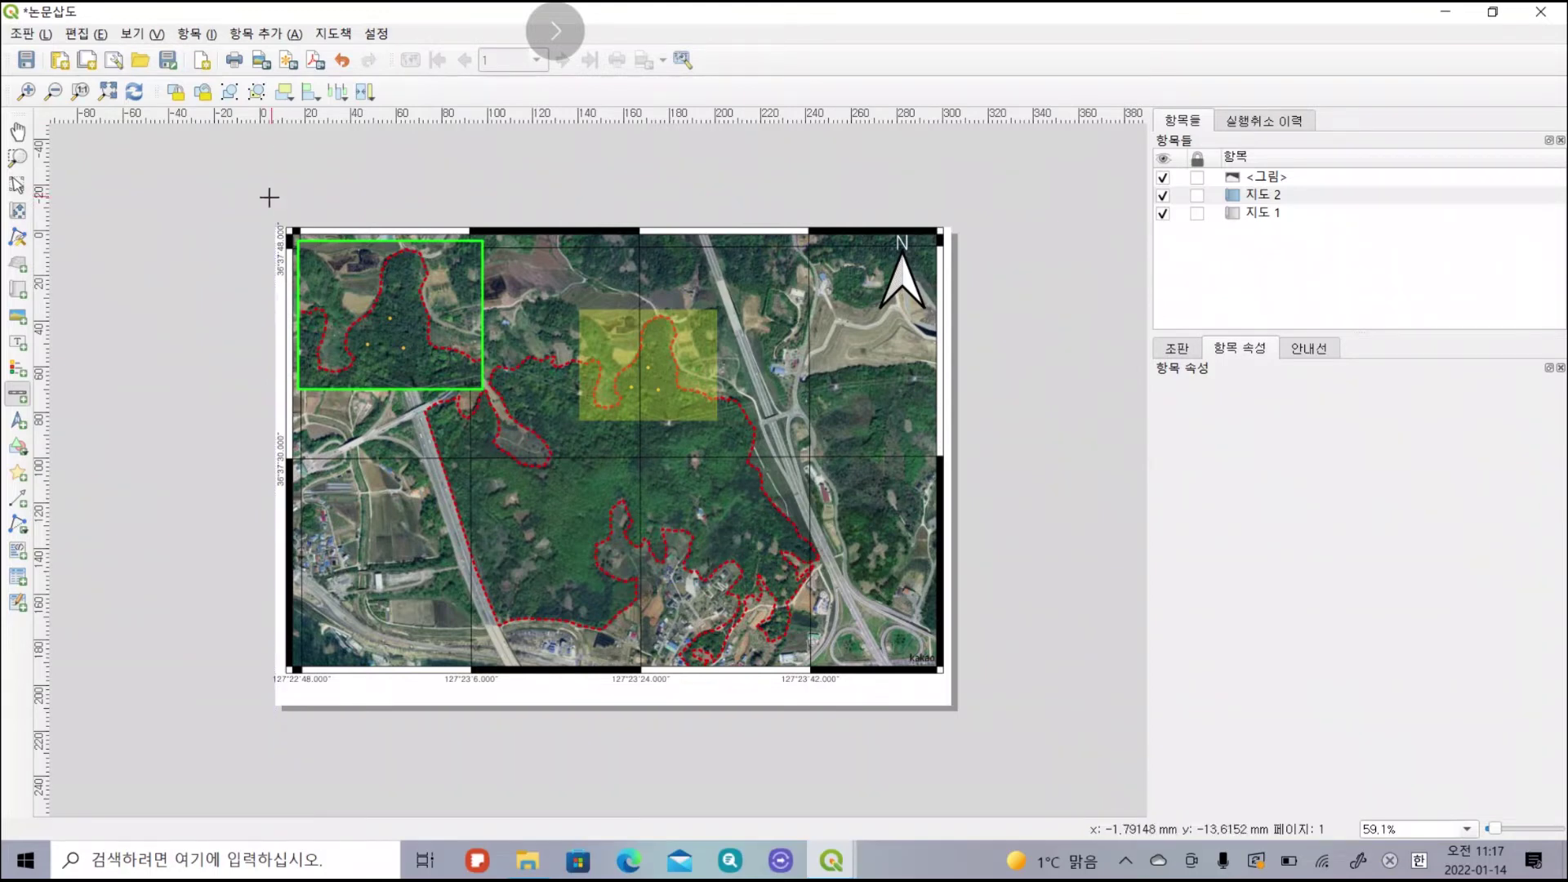
left_click(300, 619)
left_click_drag(300, 619, 439, 650)
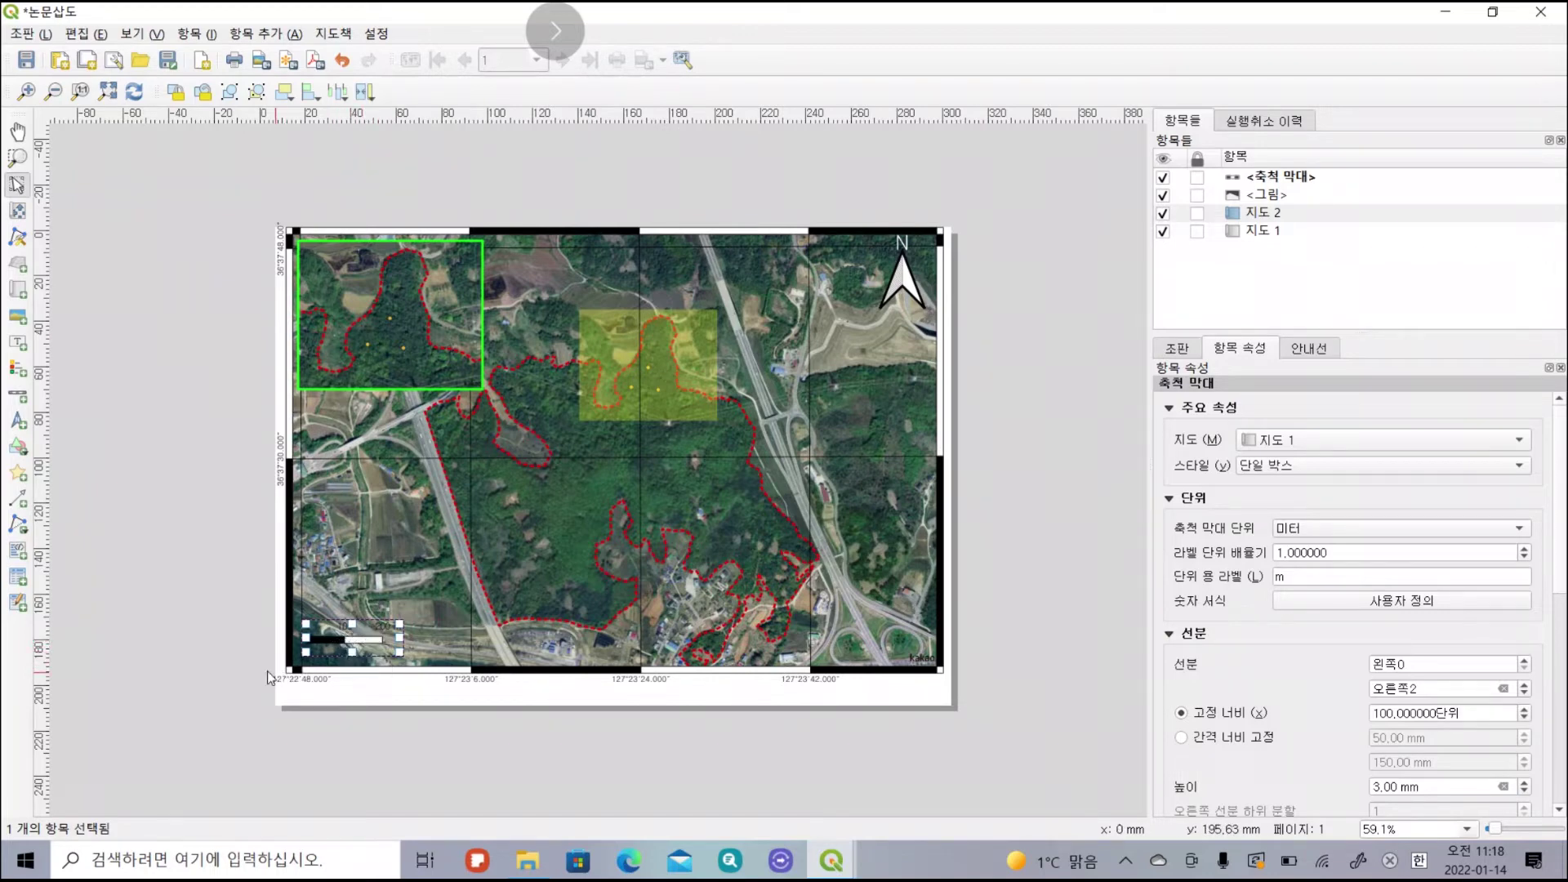
left_click(243, 643)
left_click(318, 634)
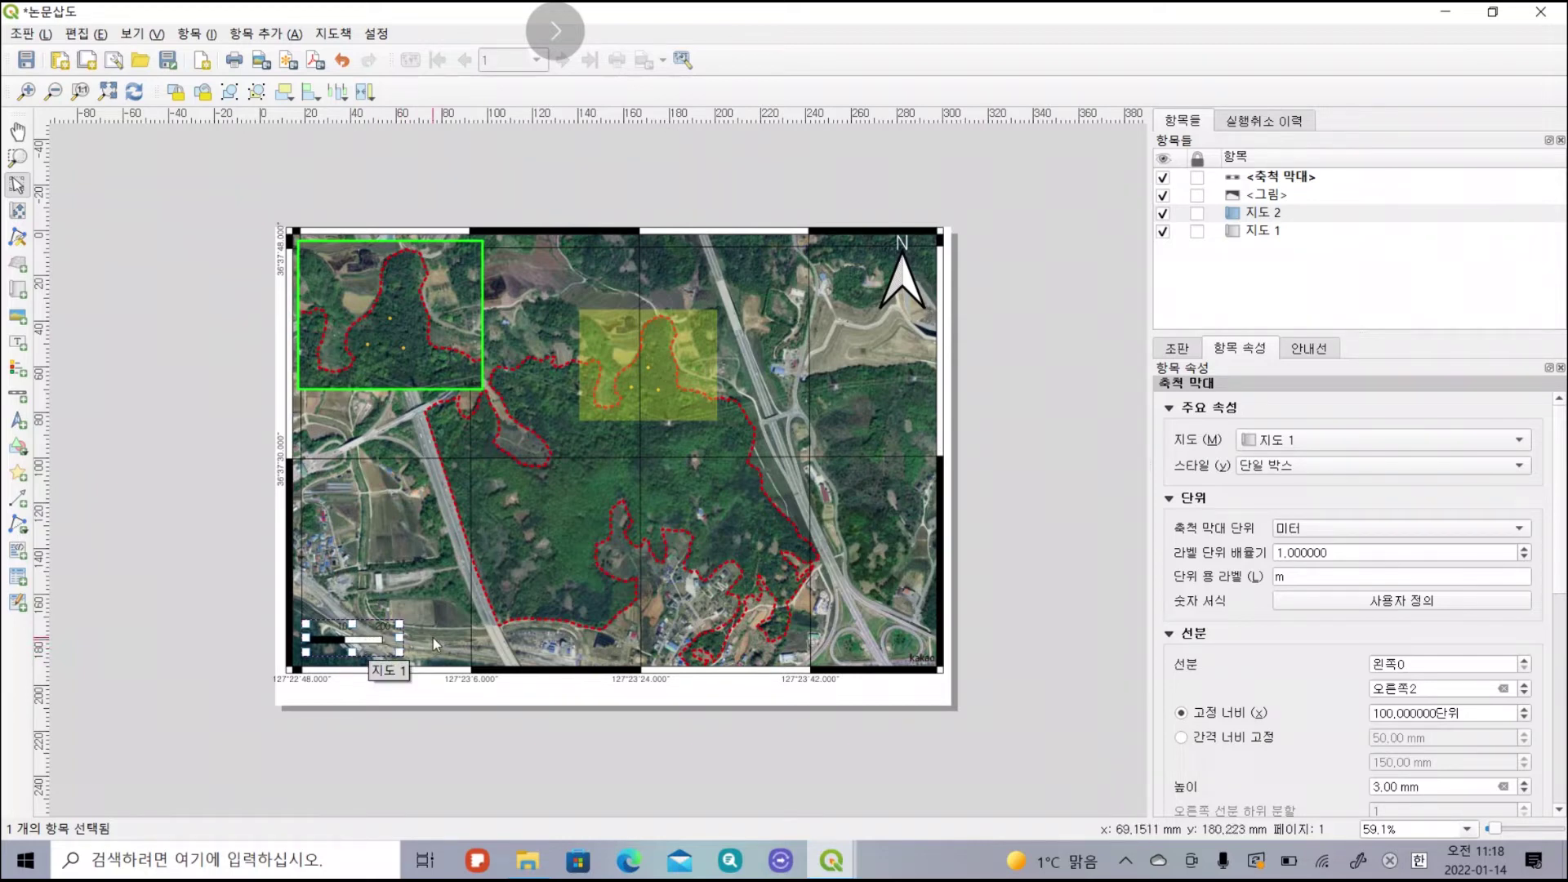
left_click(323, 763)
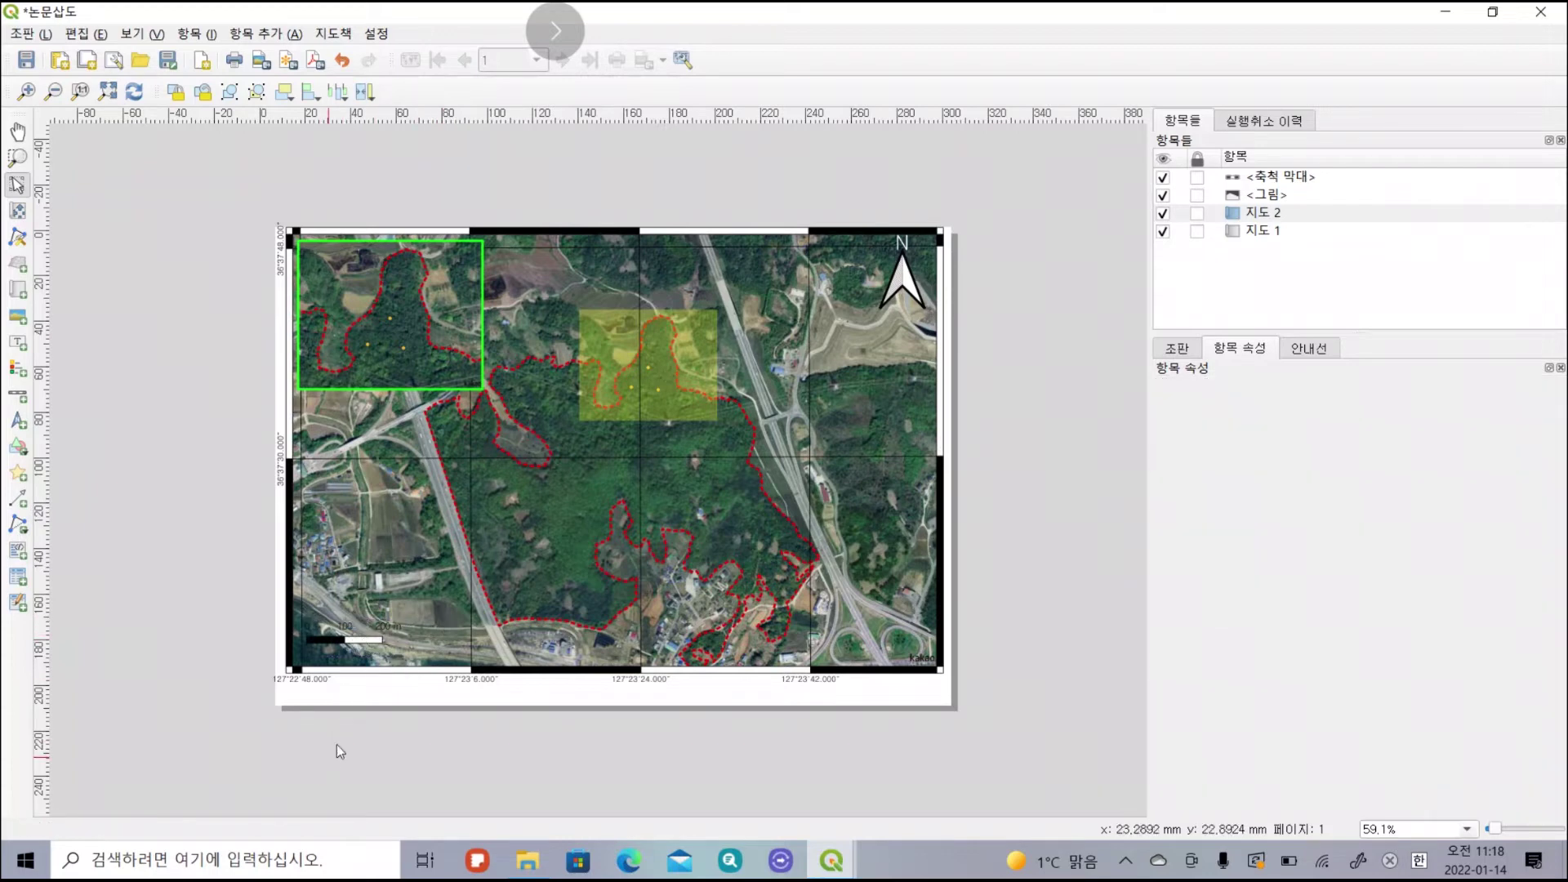
Turn on a text buffer for the scale bar's label font.
left_click(369, 640)
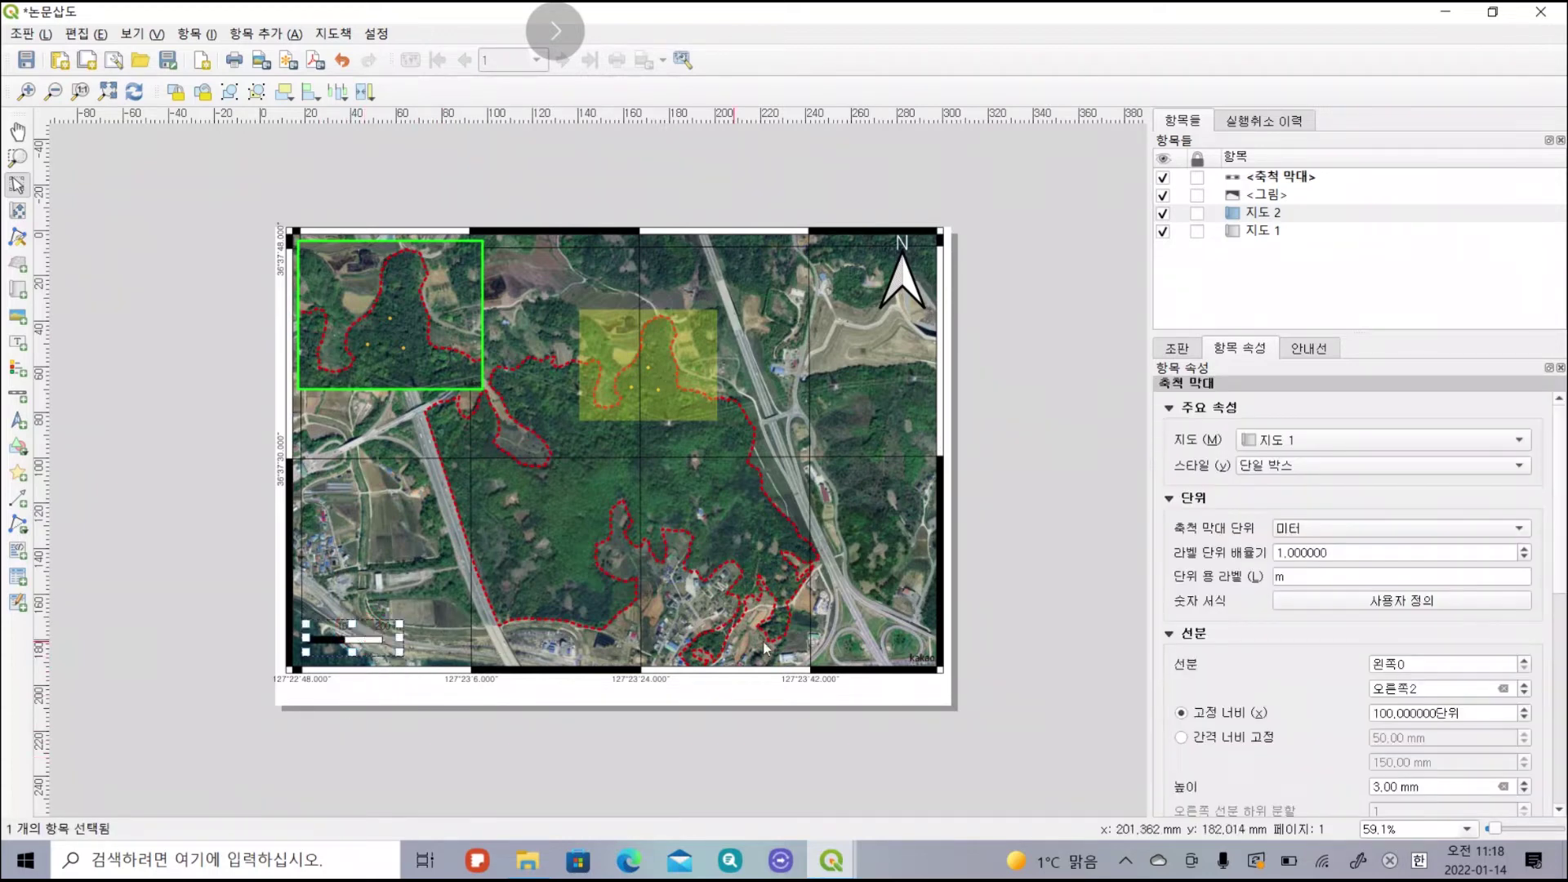
left_click(1270, 177)
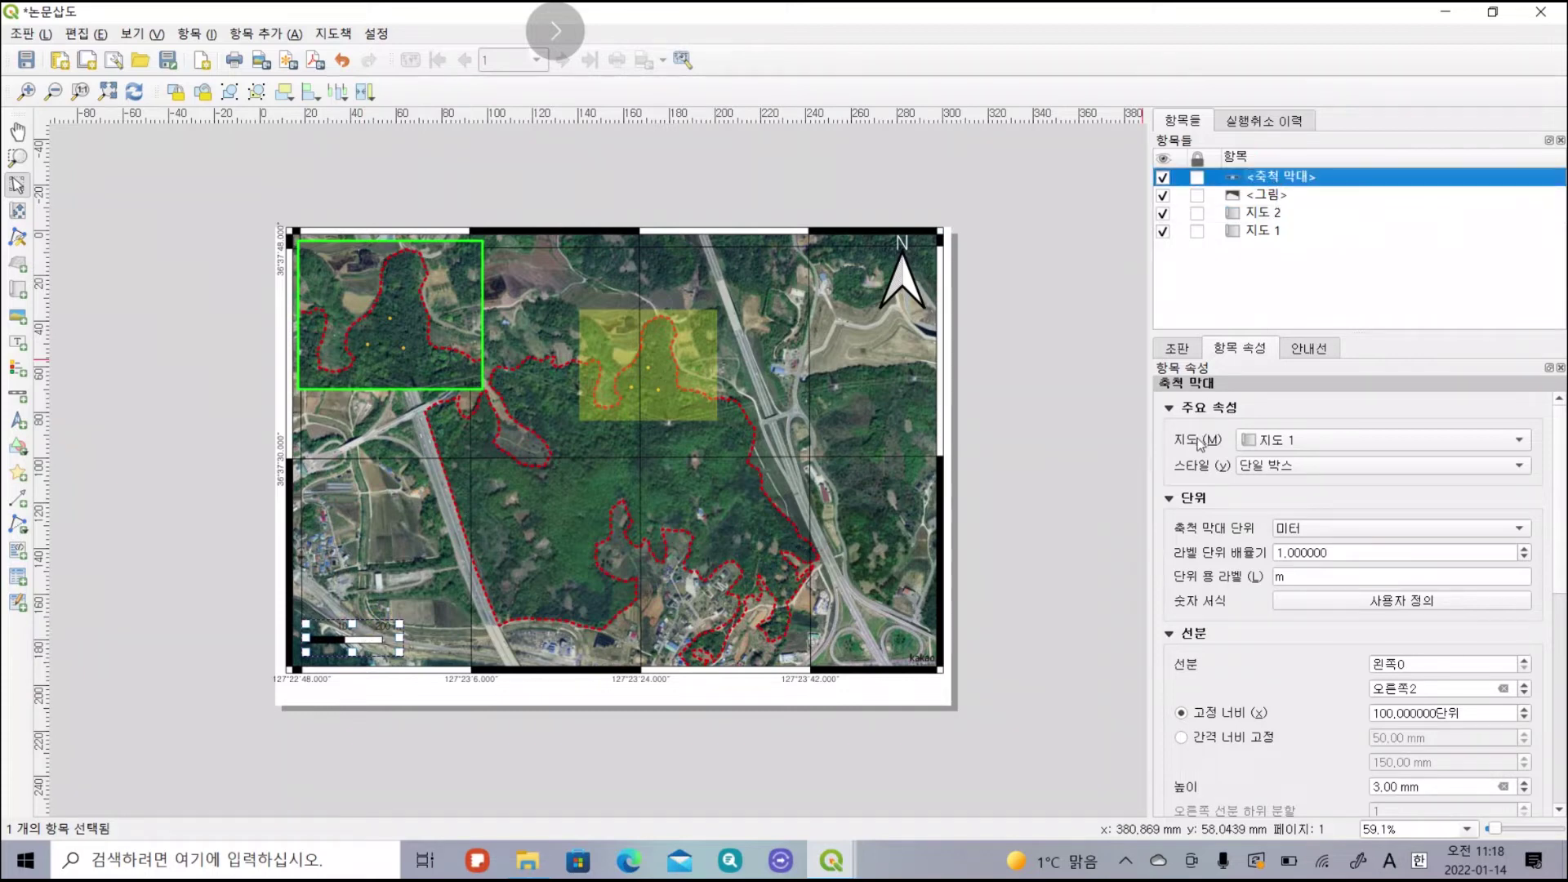
scroll(1234, 504, "down", 5)
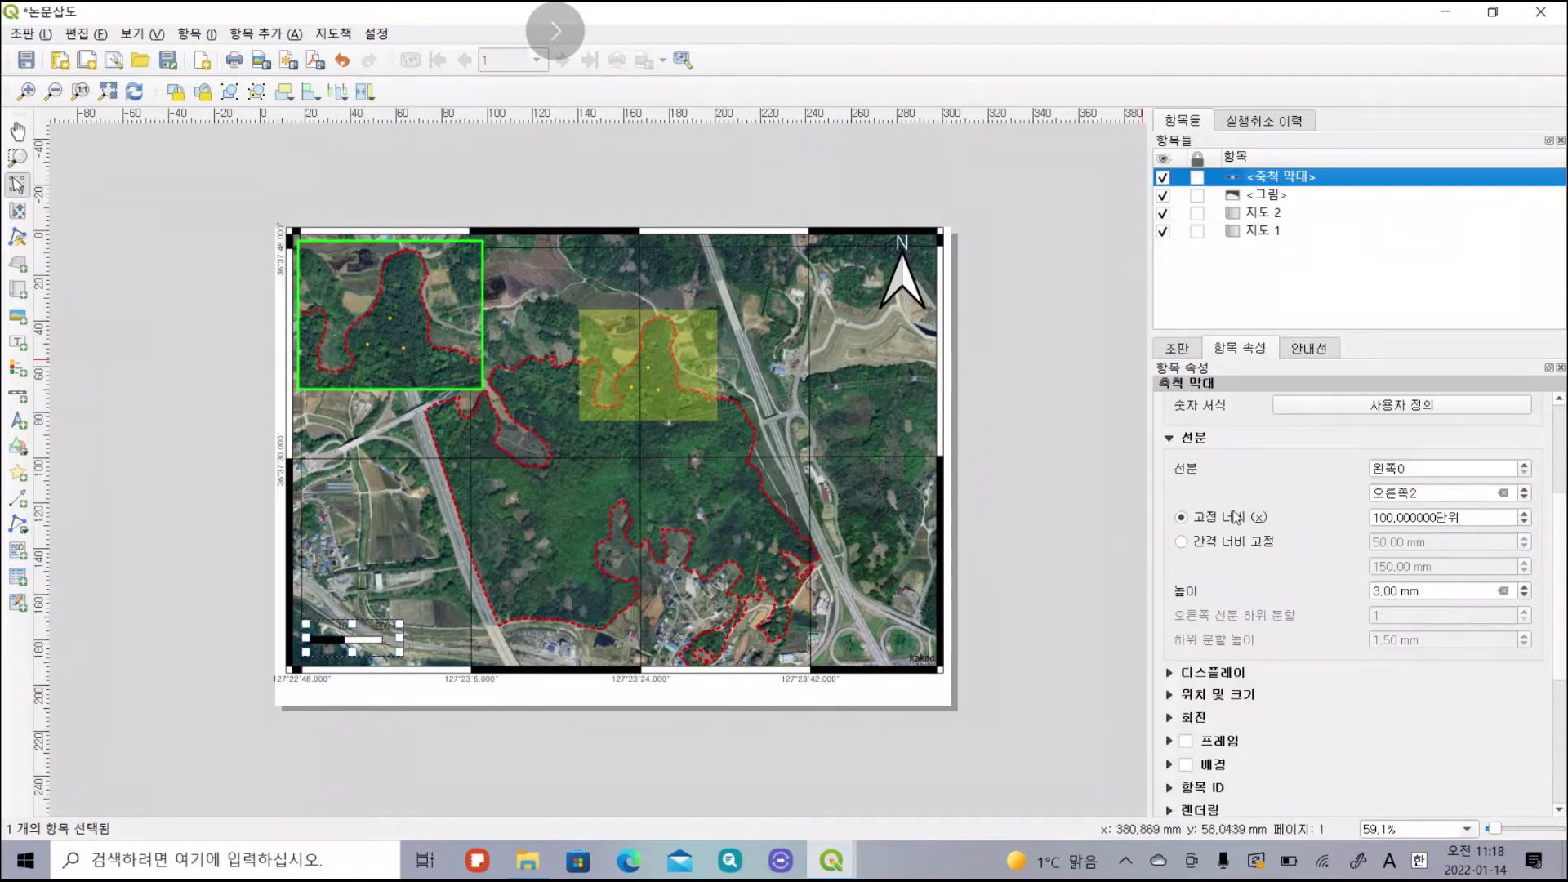
scroll(1234, 520, "down", 2)
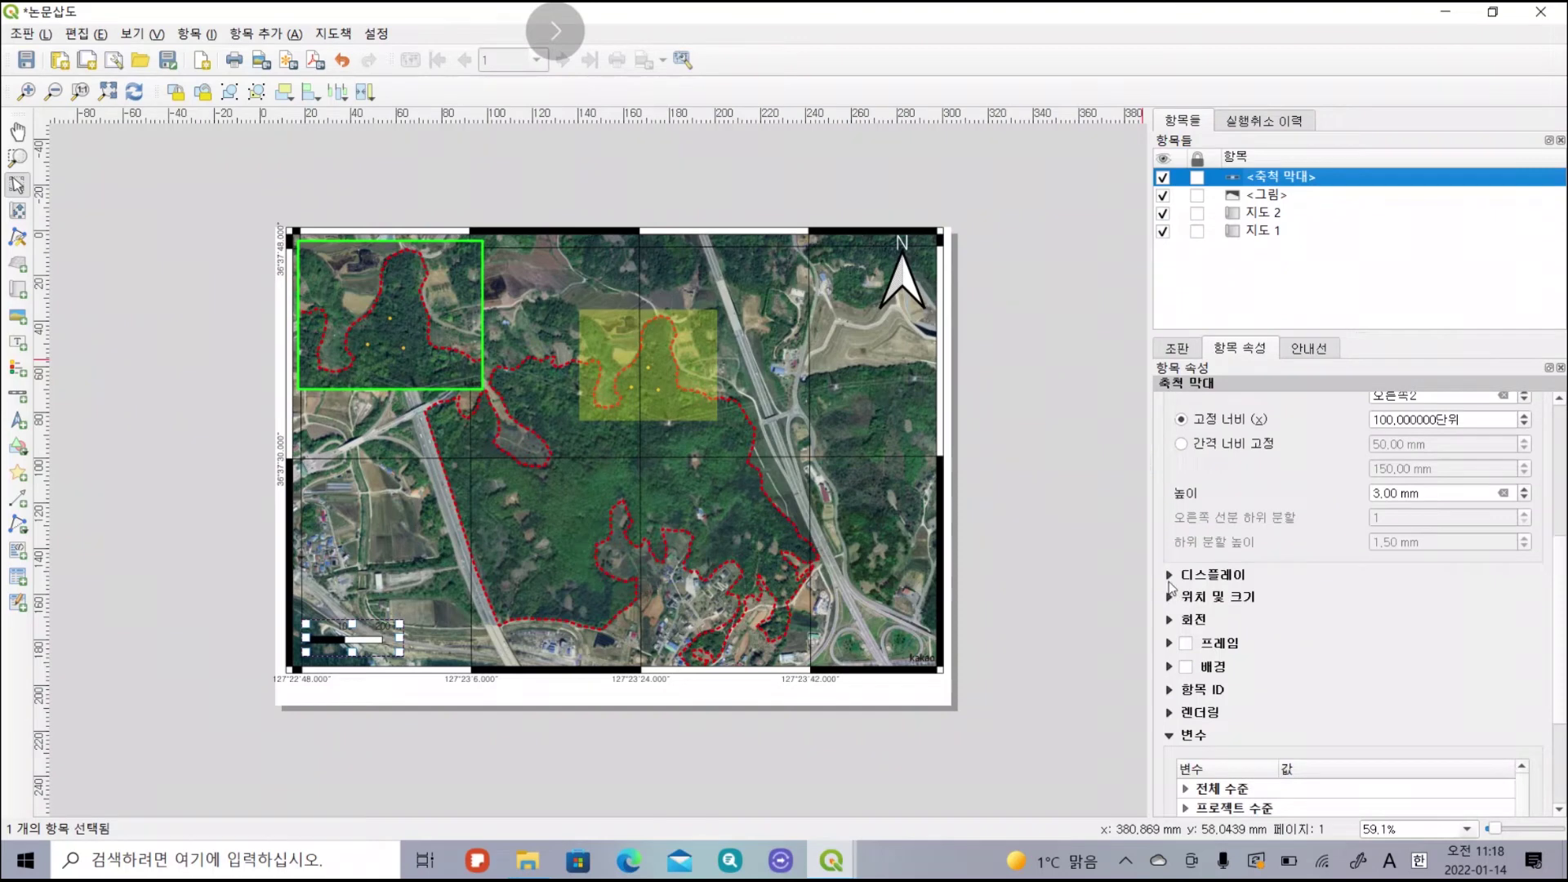
left_click(1169, 575)
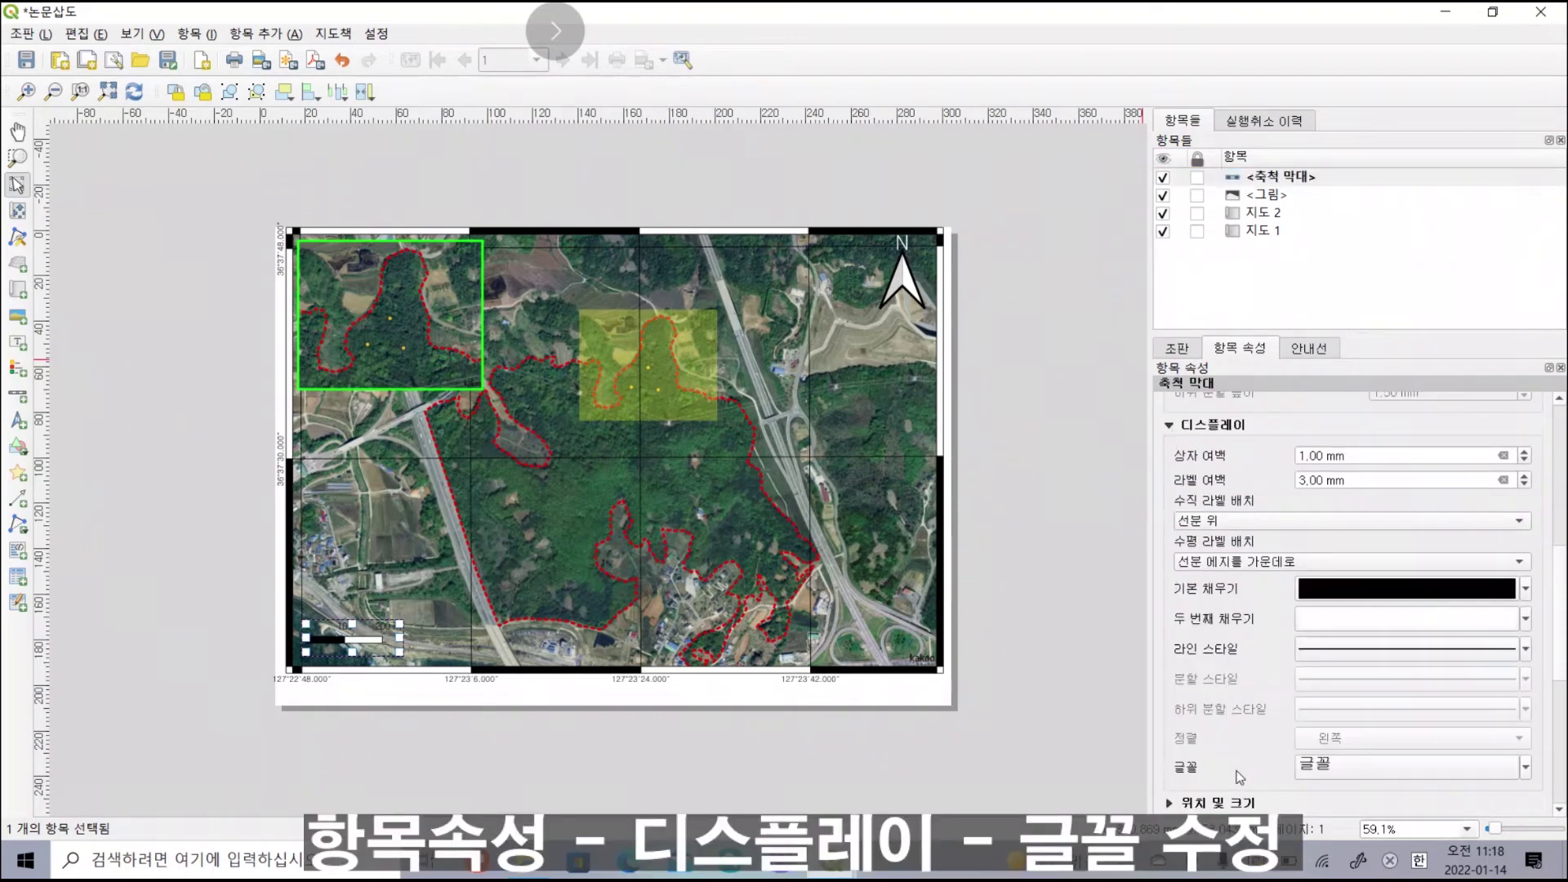
left_click(1331, 768)
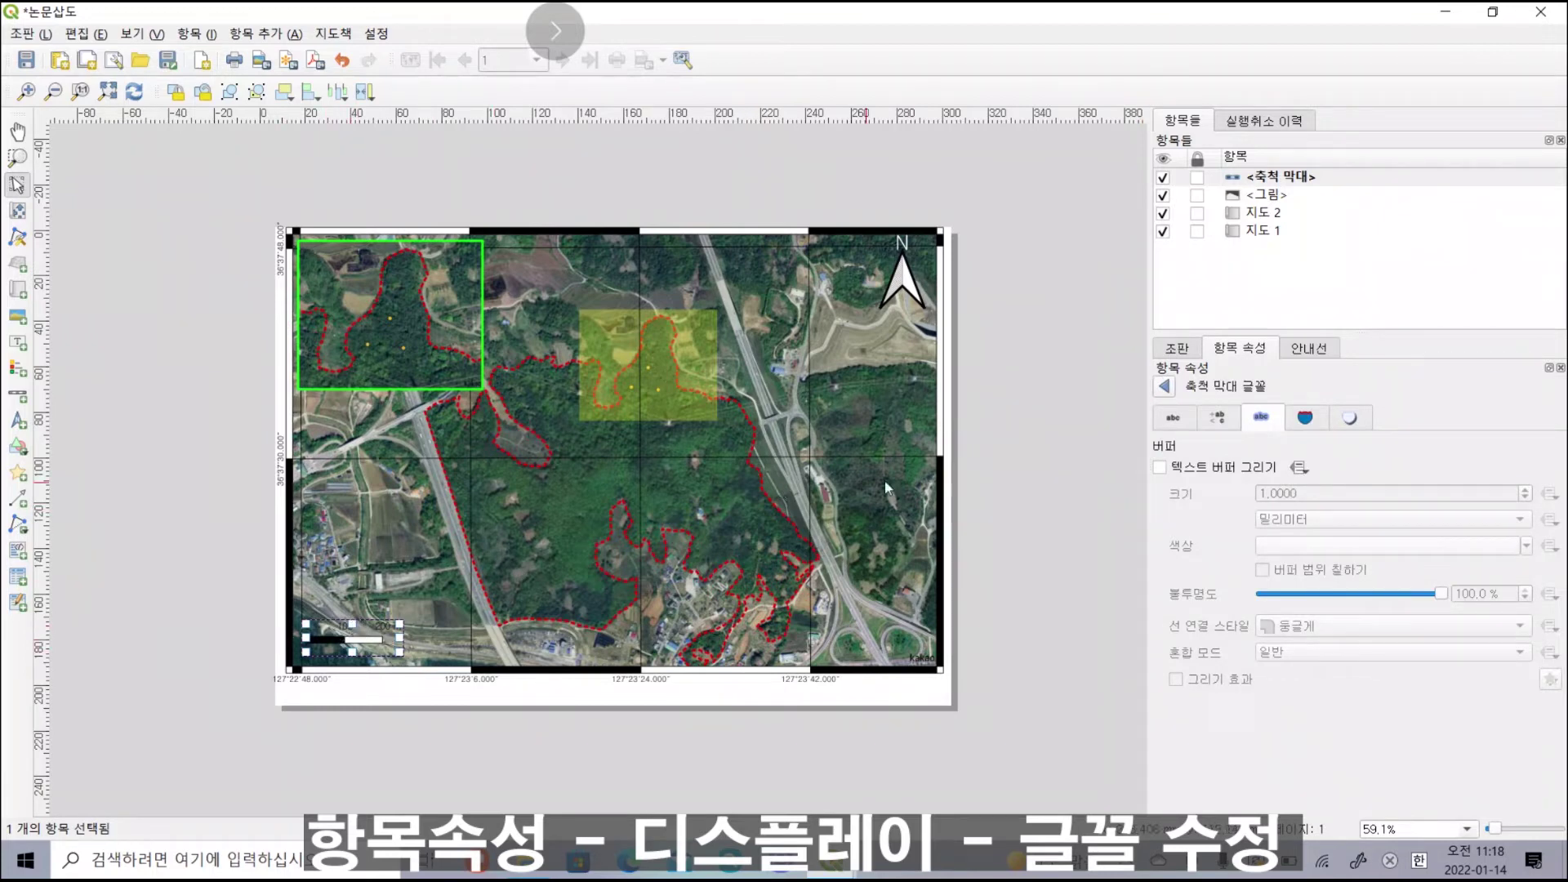
left_click(1160, 469)
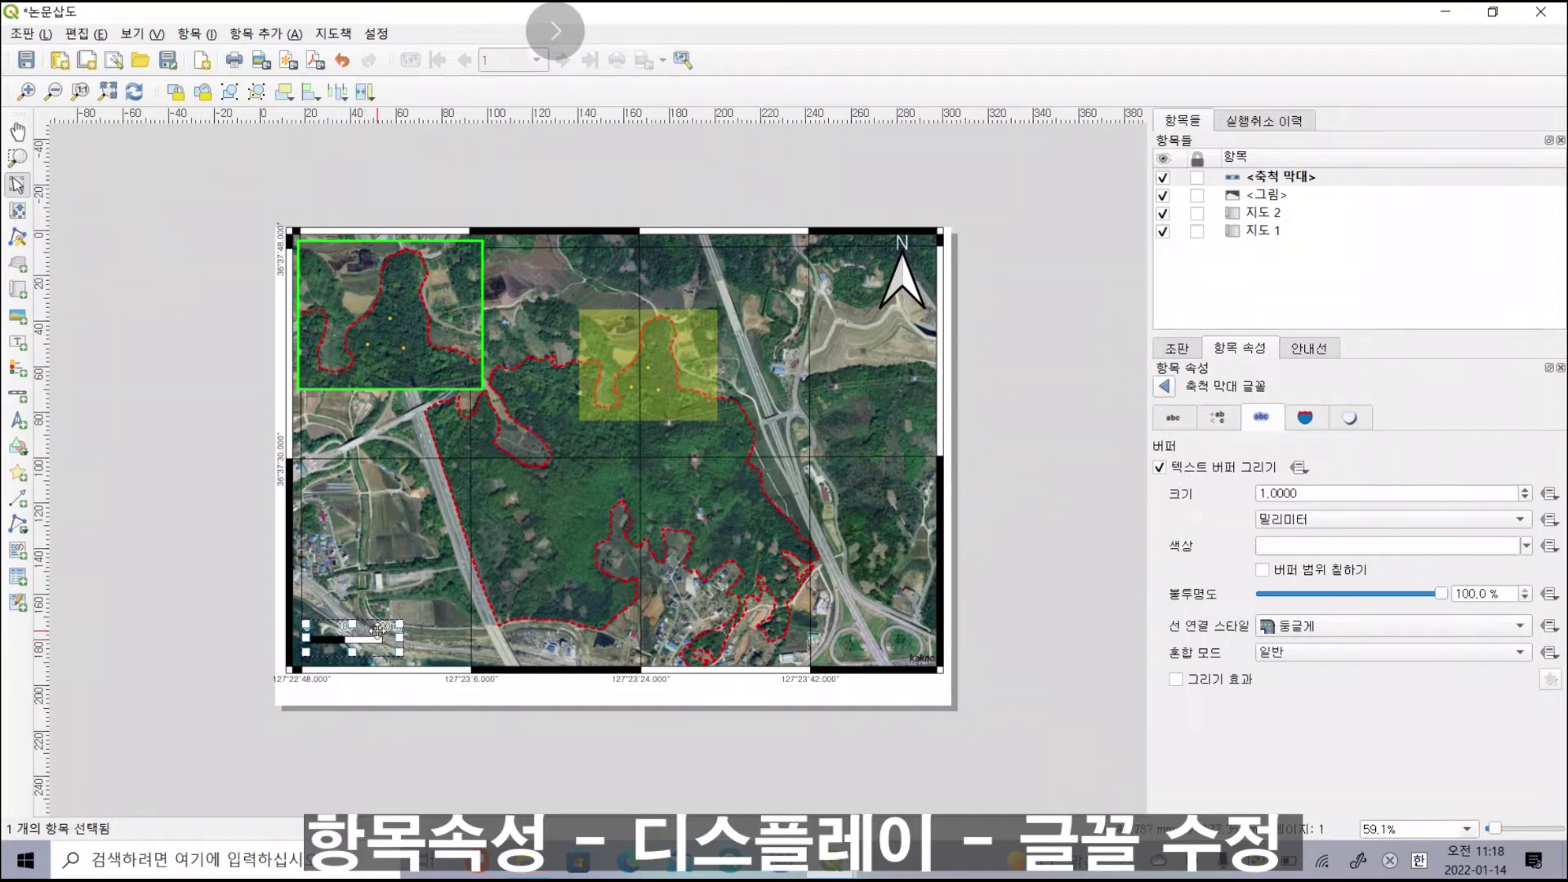
Set the scale bar's label font size to 15 points and leave the font settings.
left_click(1163, 421)
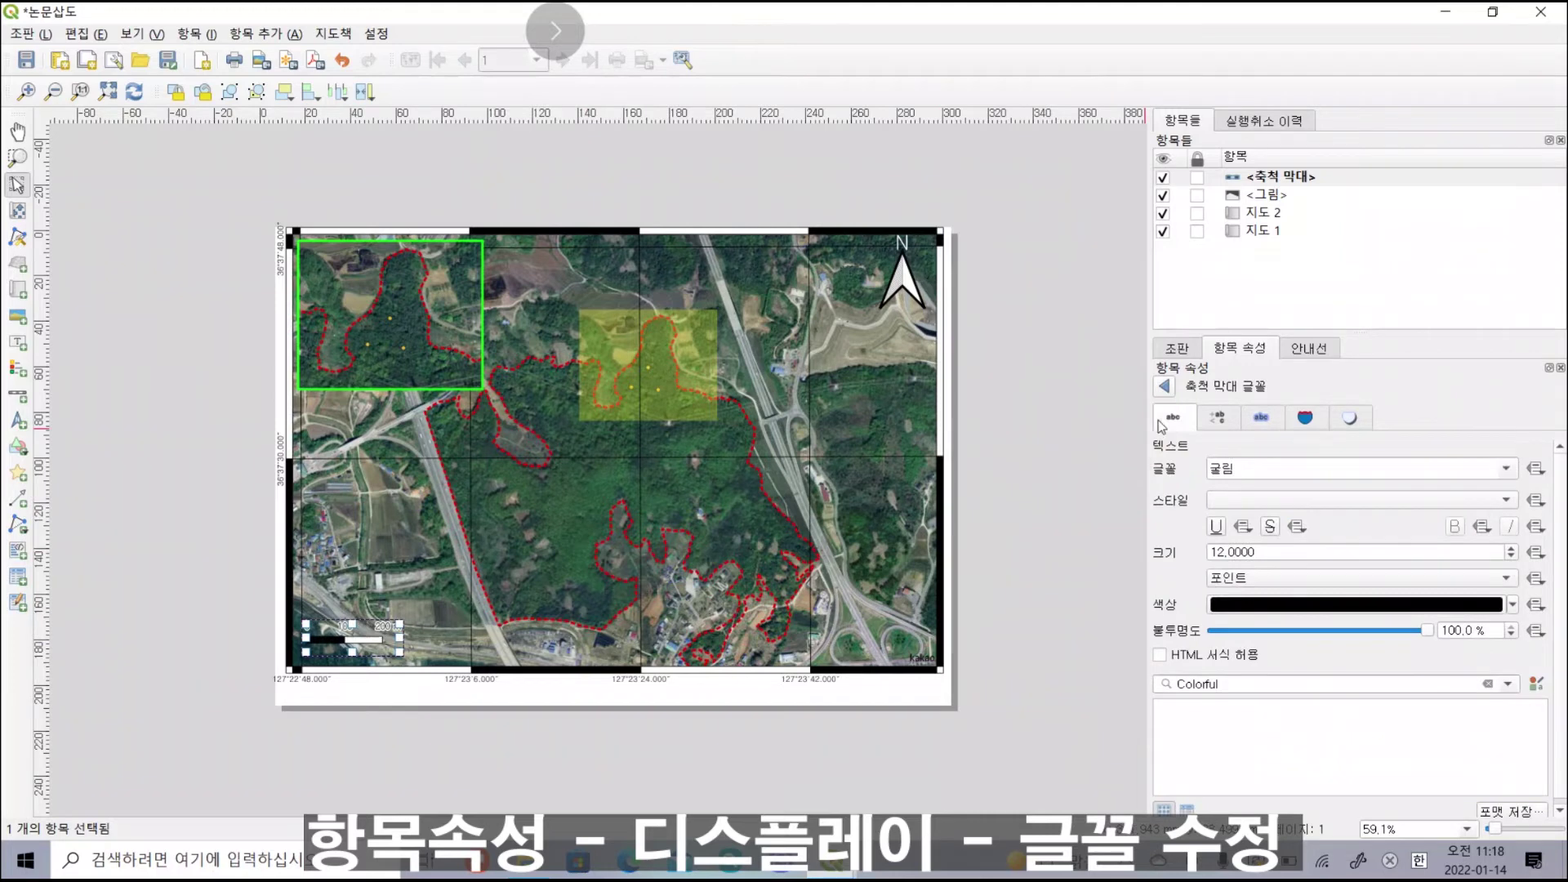
left_click(1511, 549)
left_click(1511, 549)
left_click(1511, 549)
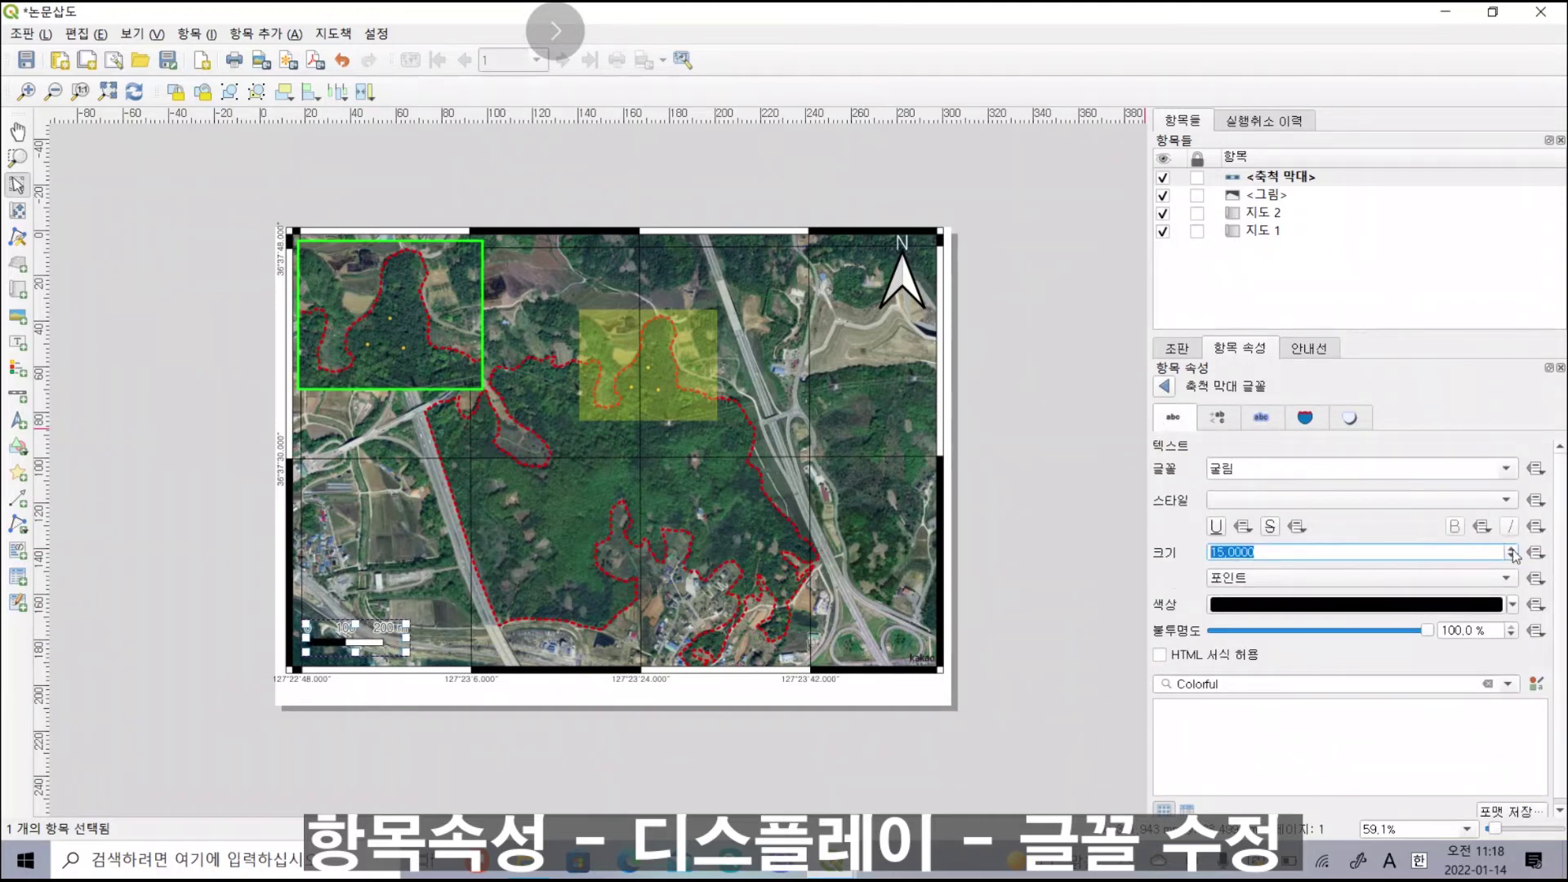
left_click(249, 709)
Examine the scale bar's unit and segment settings, and deselect the scale bar.
left_click(333, 647)
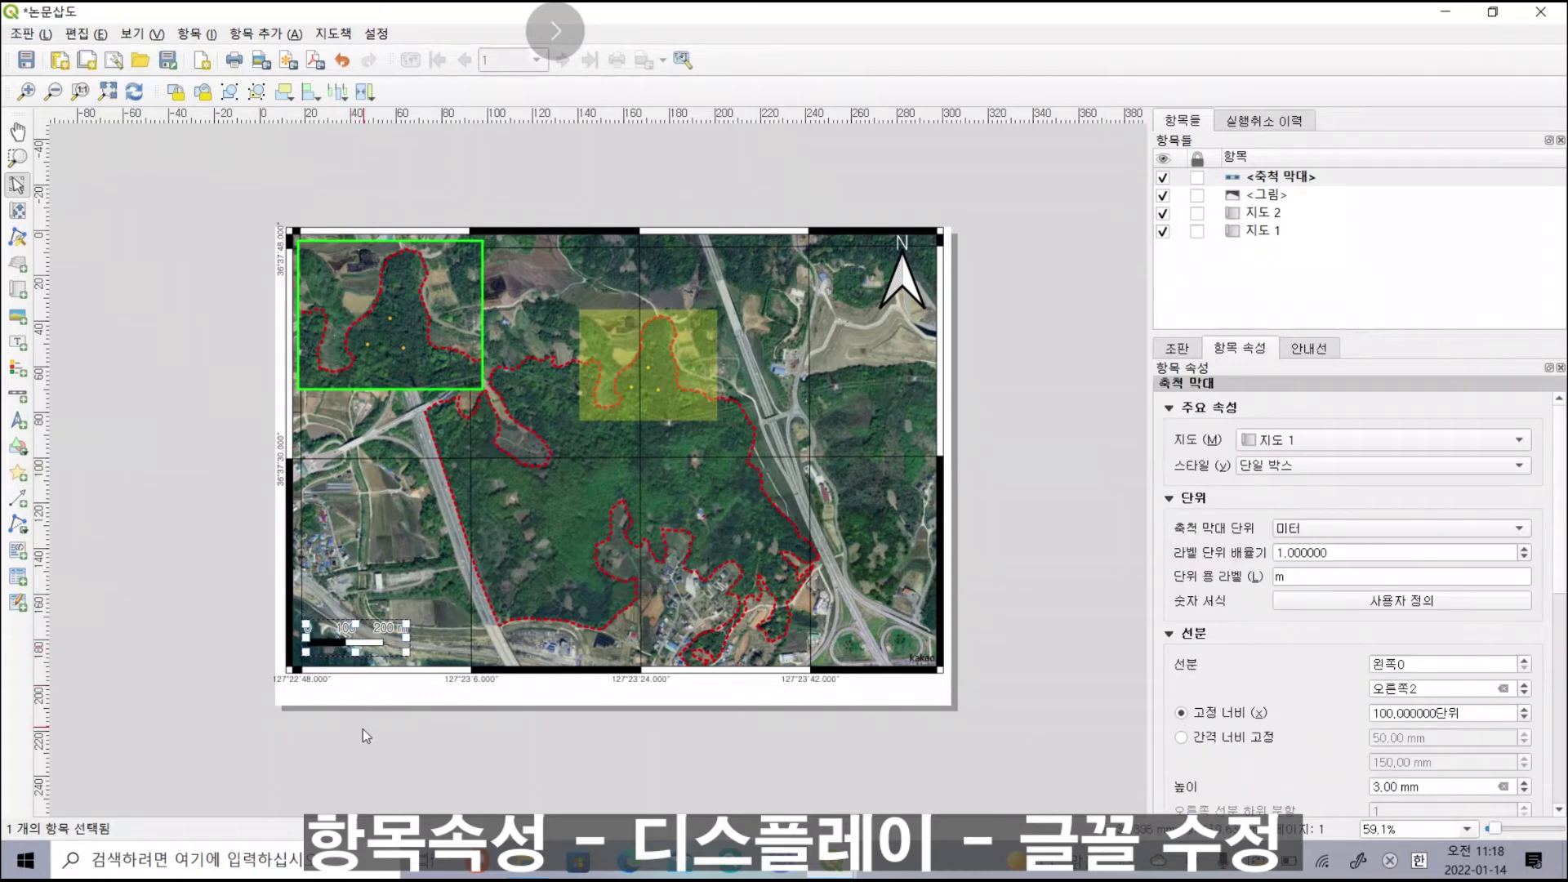
left_click(366, 735)
left_click(371, 644)
scroll(1295, 629, "down", 5)
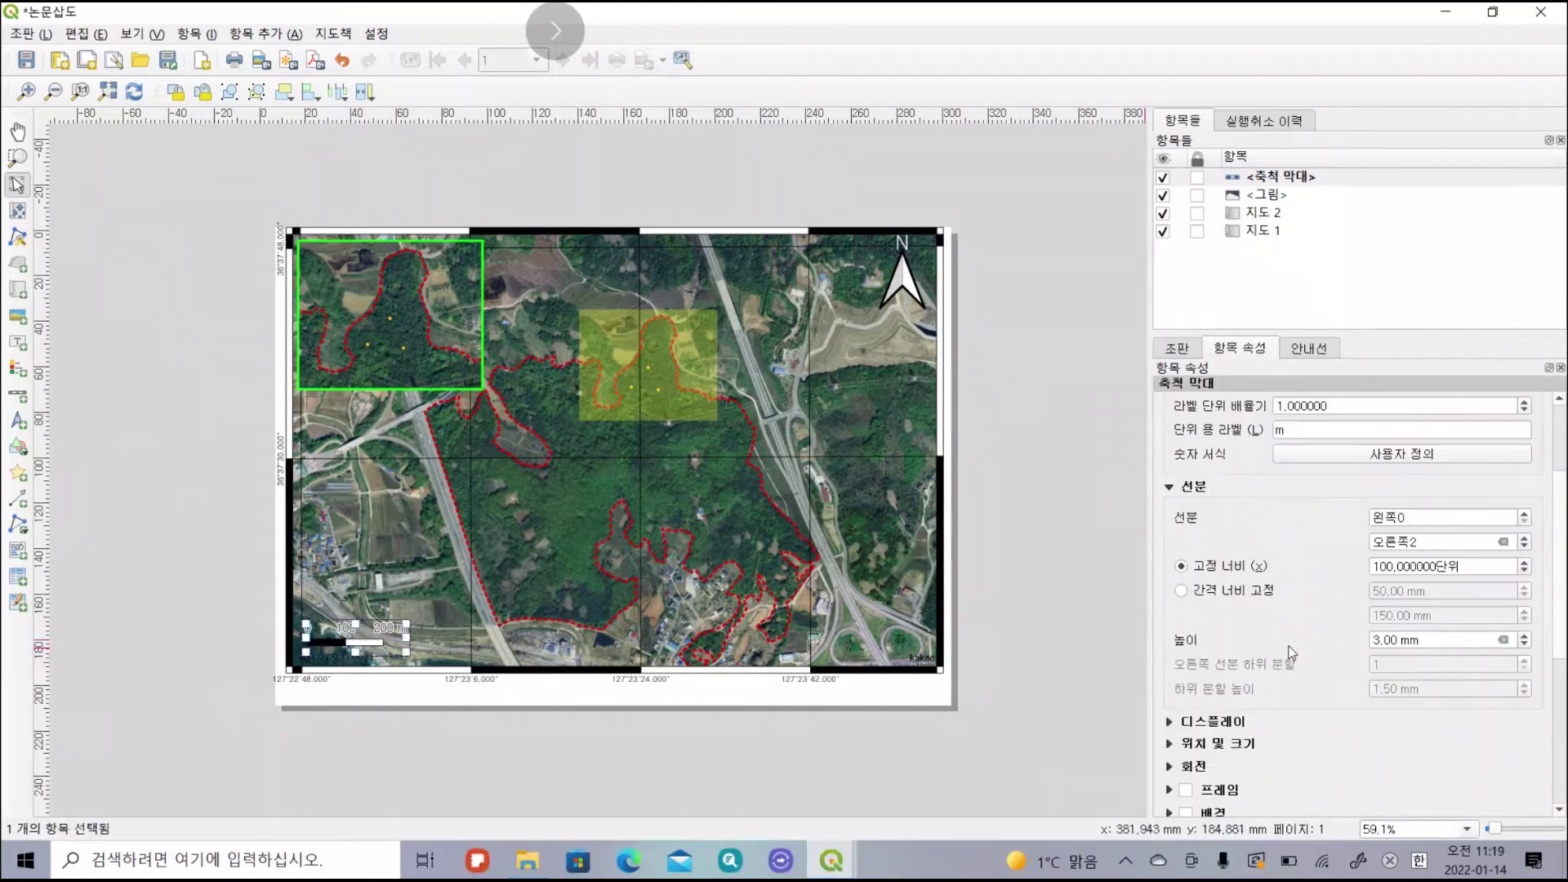
scroll(1300, 598, "up", 2)
scroll(1299, 602, "down", 2)
left_click(1053, 726)
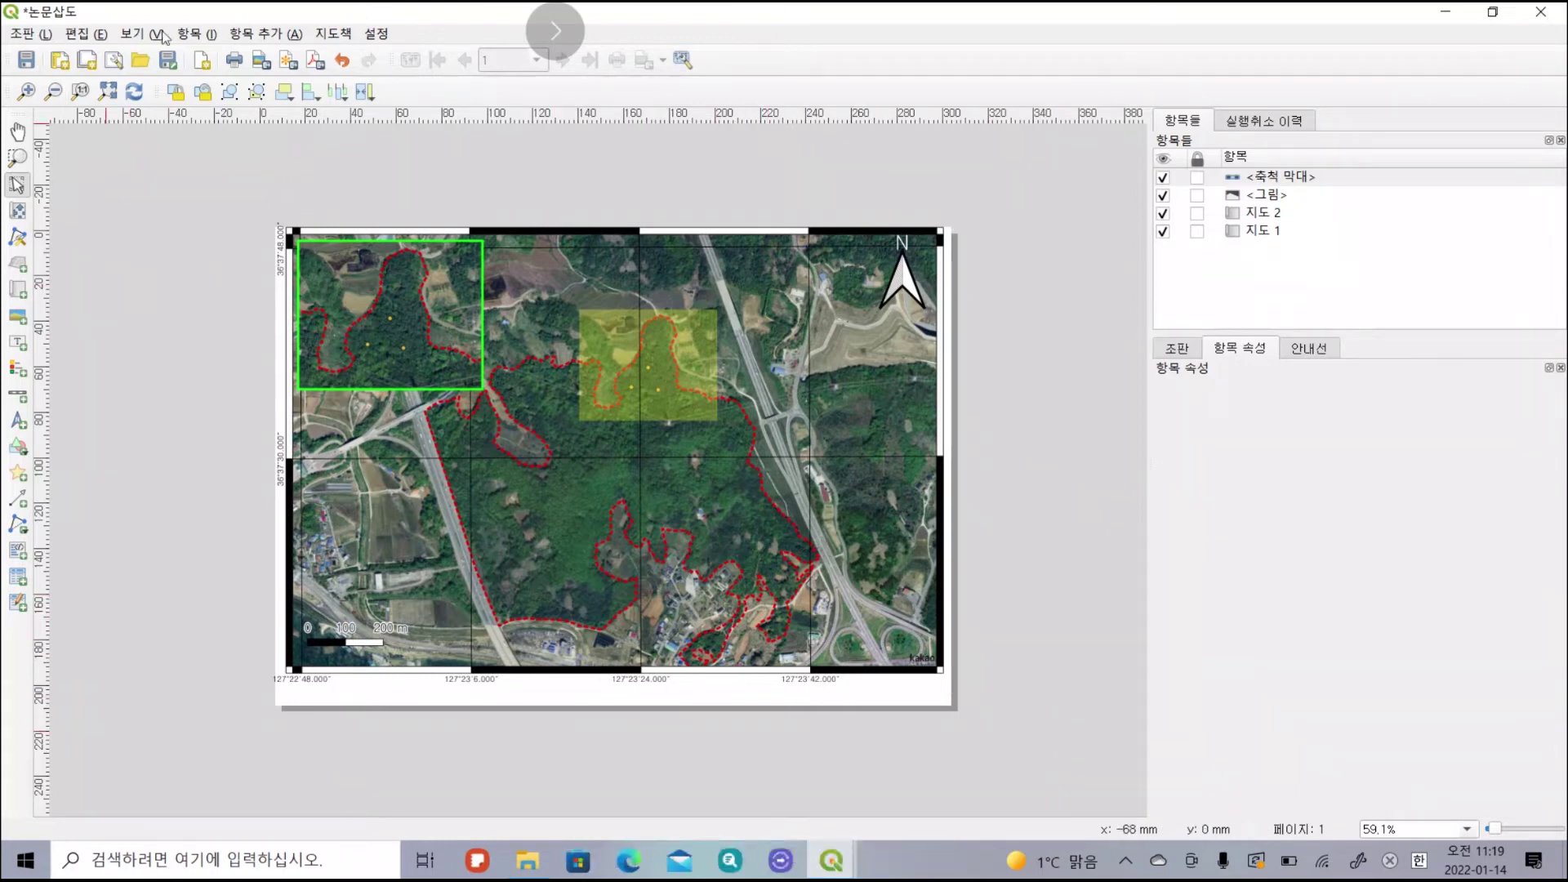
Add a text label about 43 mm wide in the page margin below the main map's lower-left corner and select it.
left_click(246, 33)
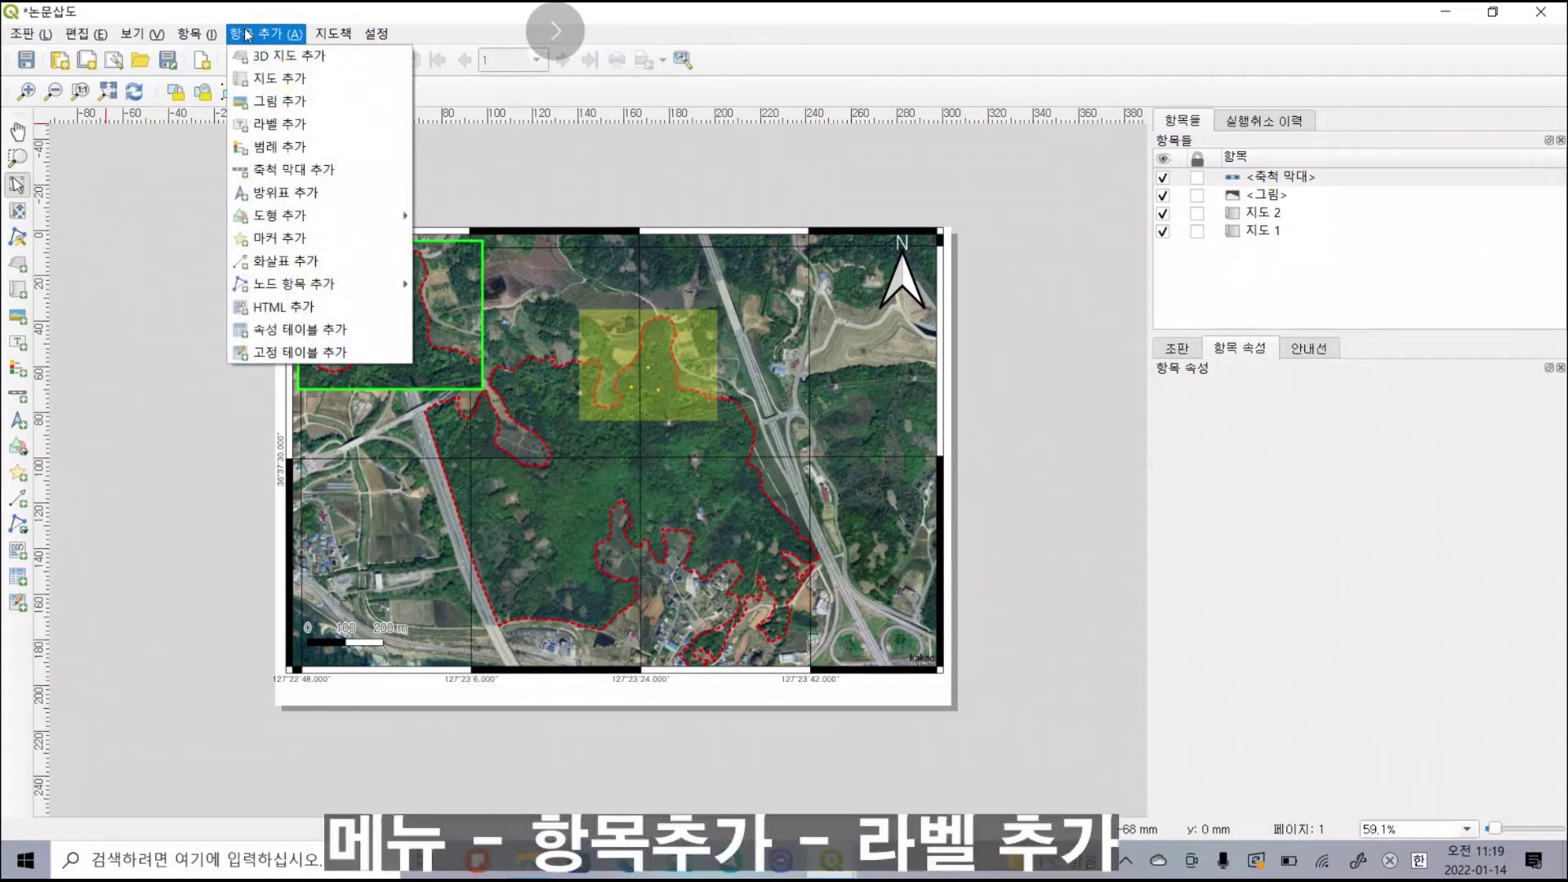
left_click(255, 123)
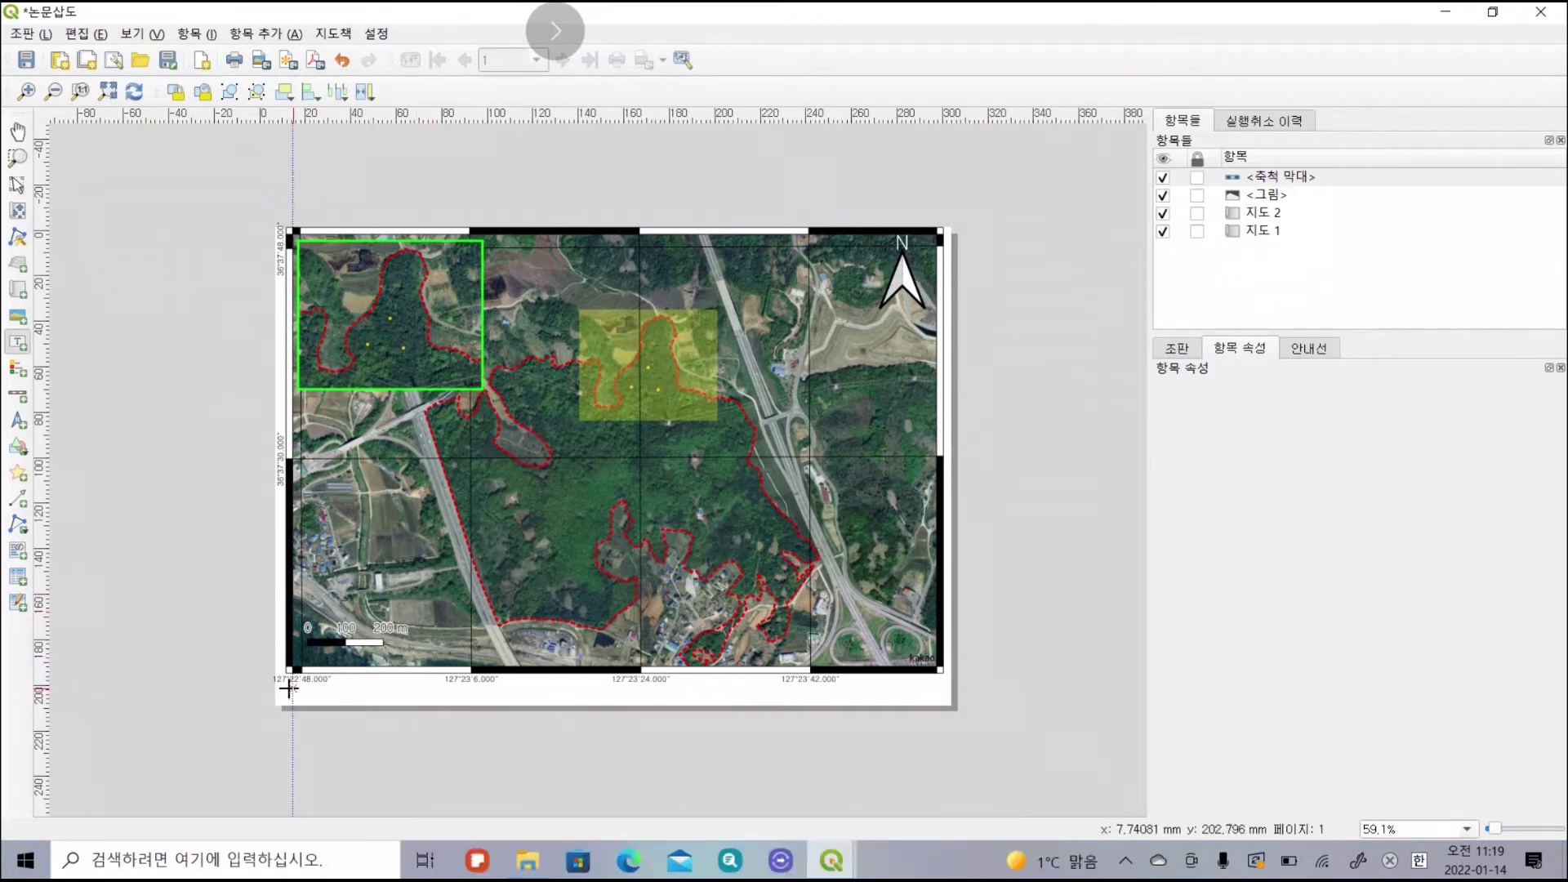
left_click_drag(290, 689, 390, 704)
left_click(368, 687)
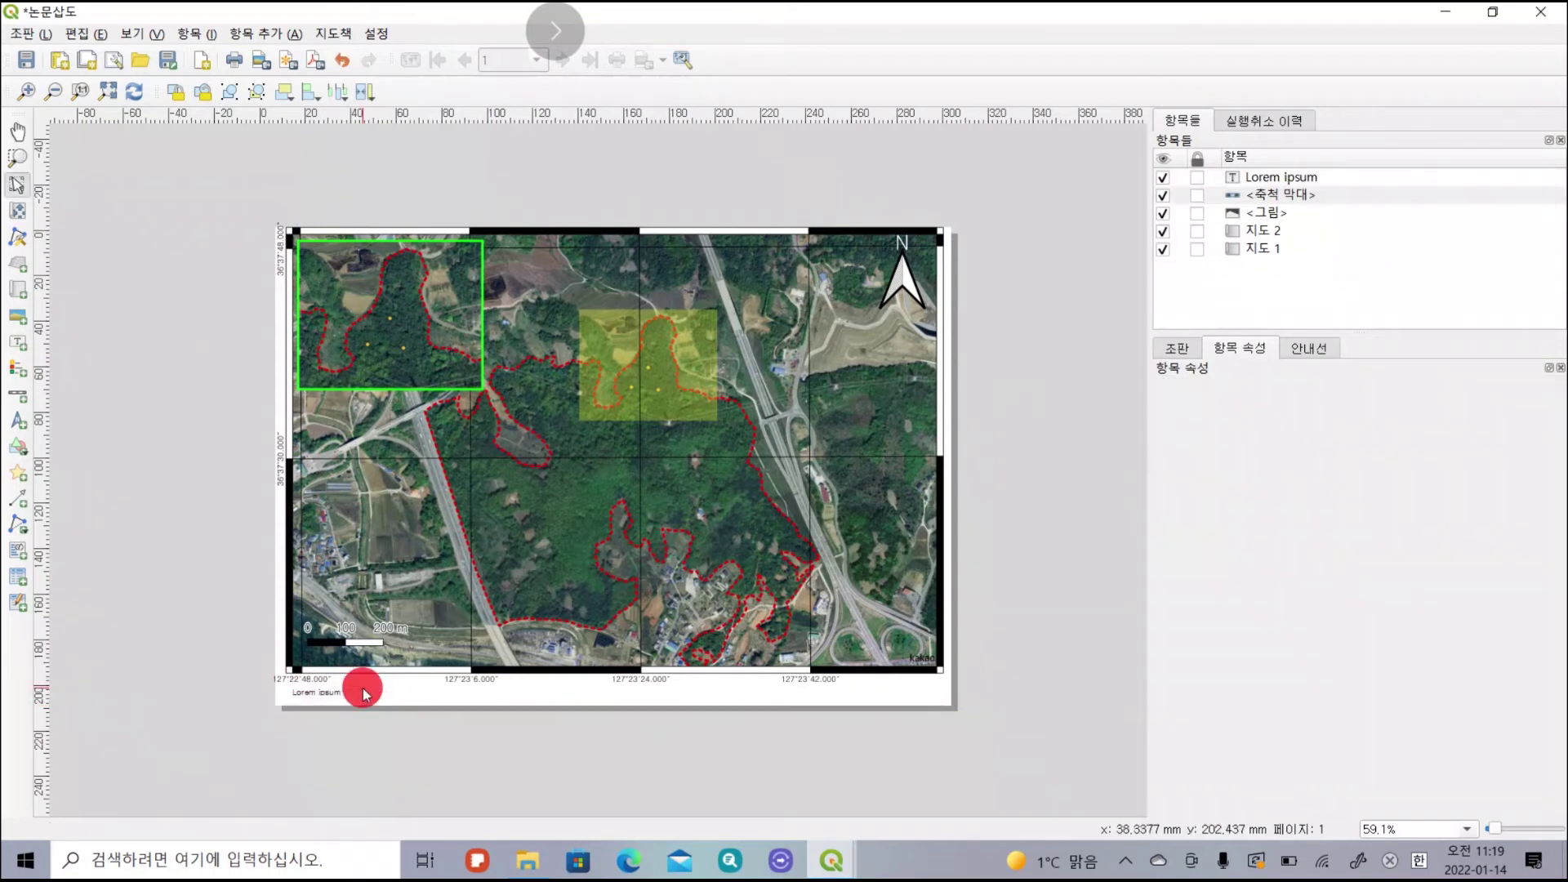
left_click(346, 693)
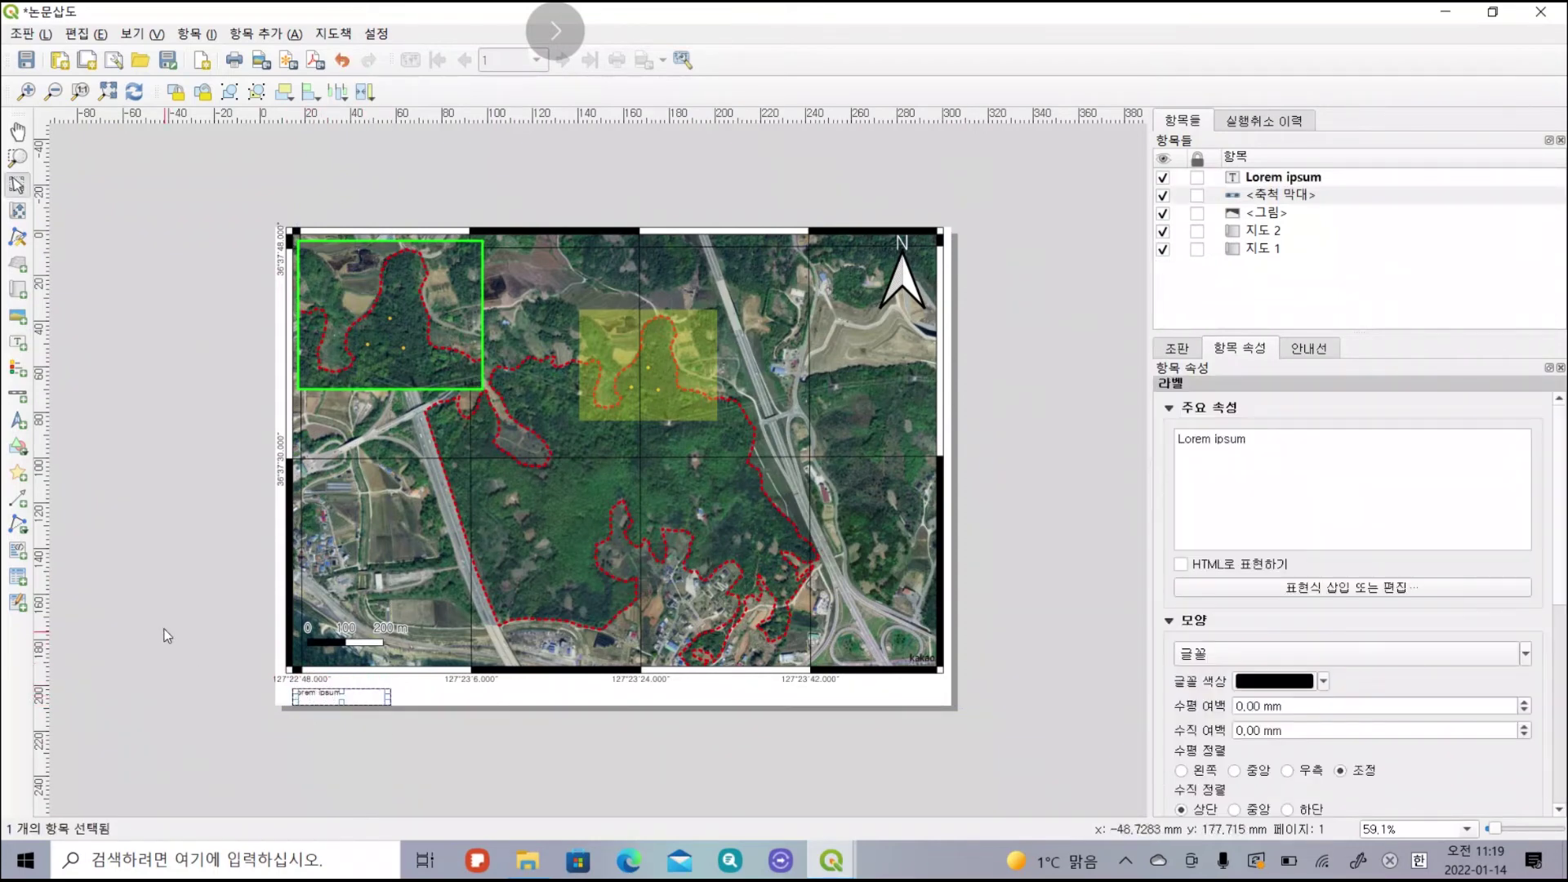
Nudge the new label slightly left and up so it sits just under the main map.
key("Up")
key("Up")
key("Left")
key("Down")
key("Down")
key("Down")
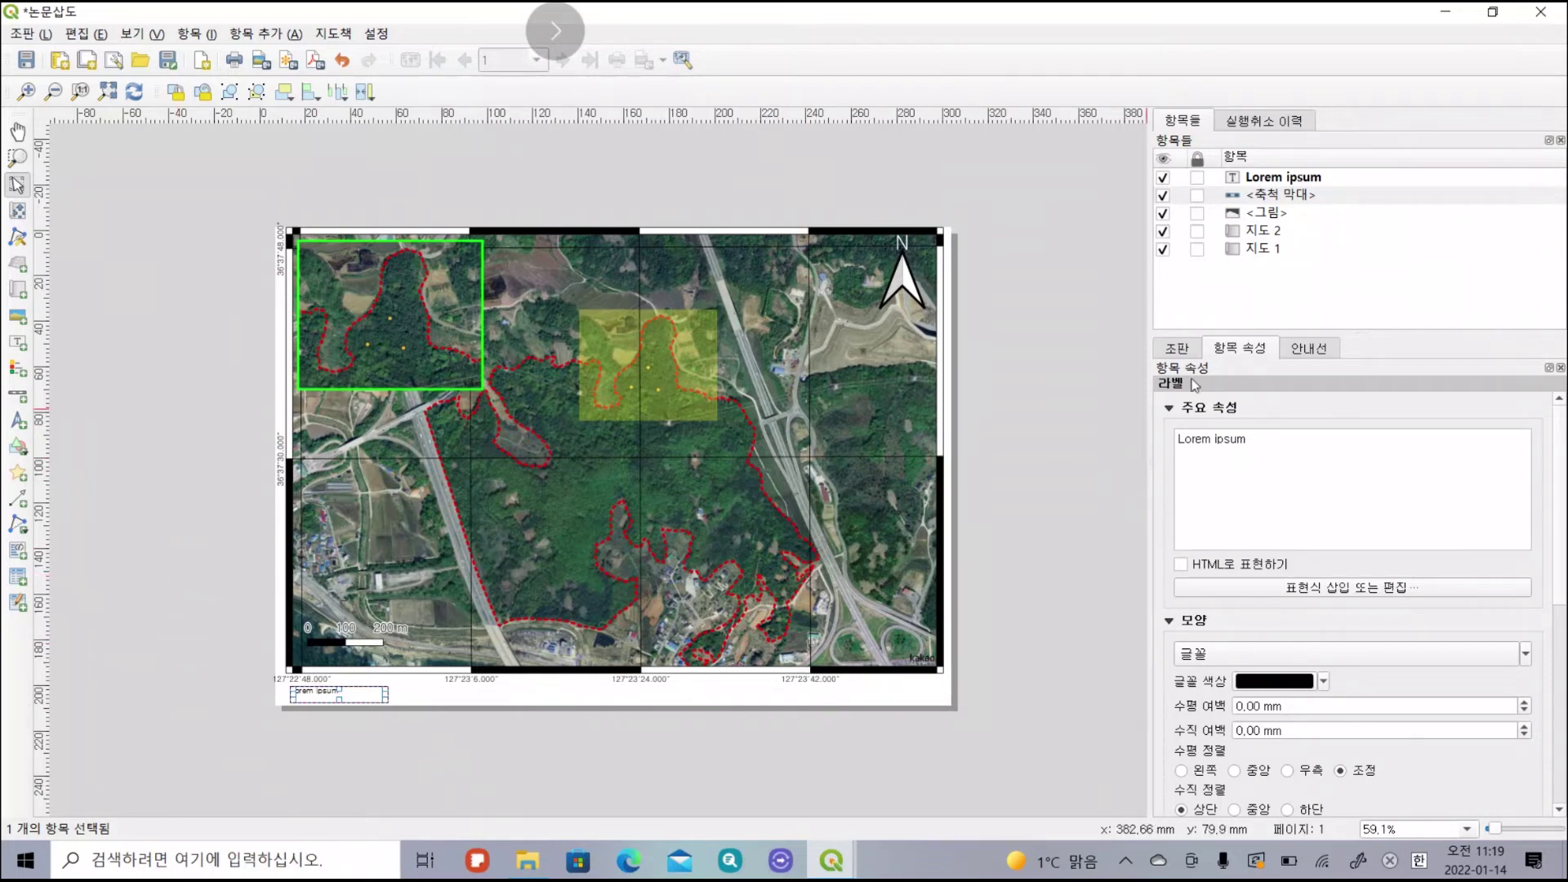
Replace the label's placeholder text with "Study Area".
left_click(1255, 180)
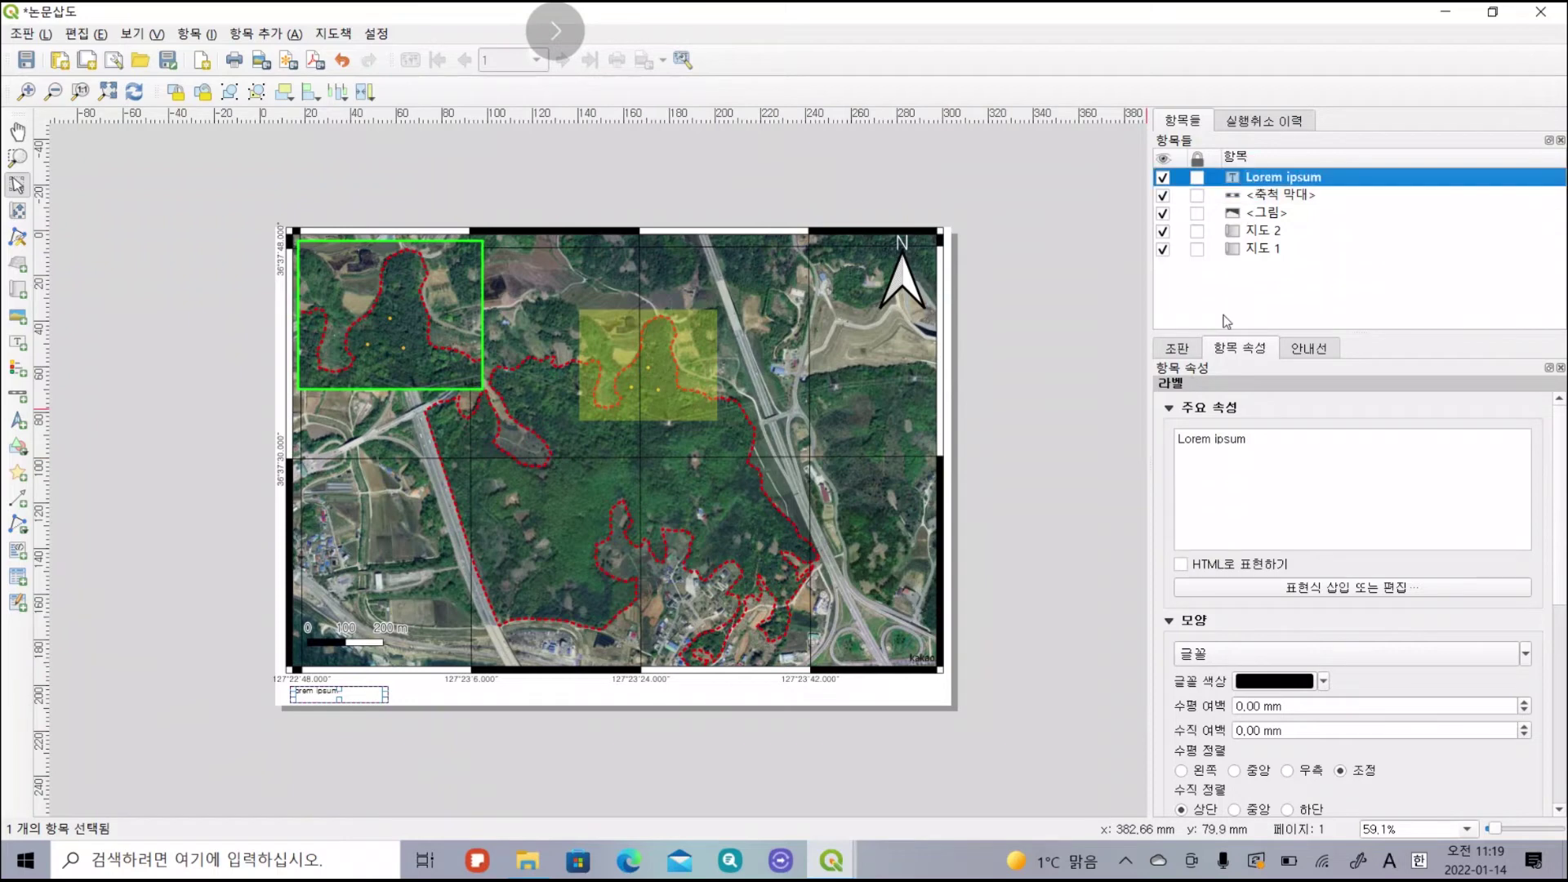
triple_click(1209, 440)
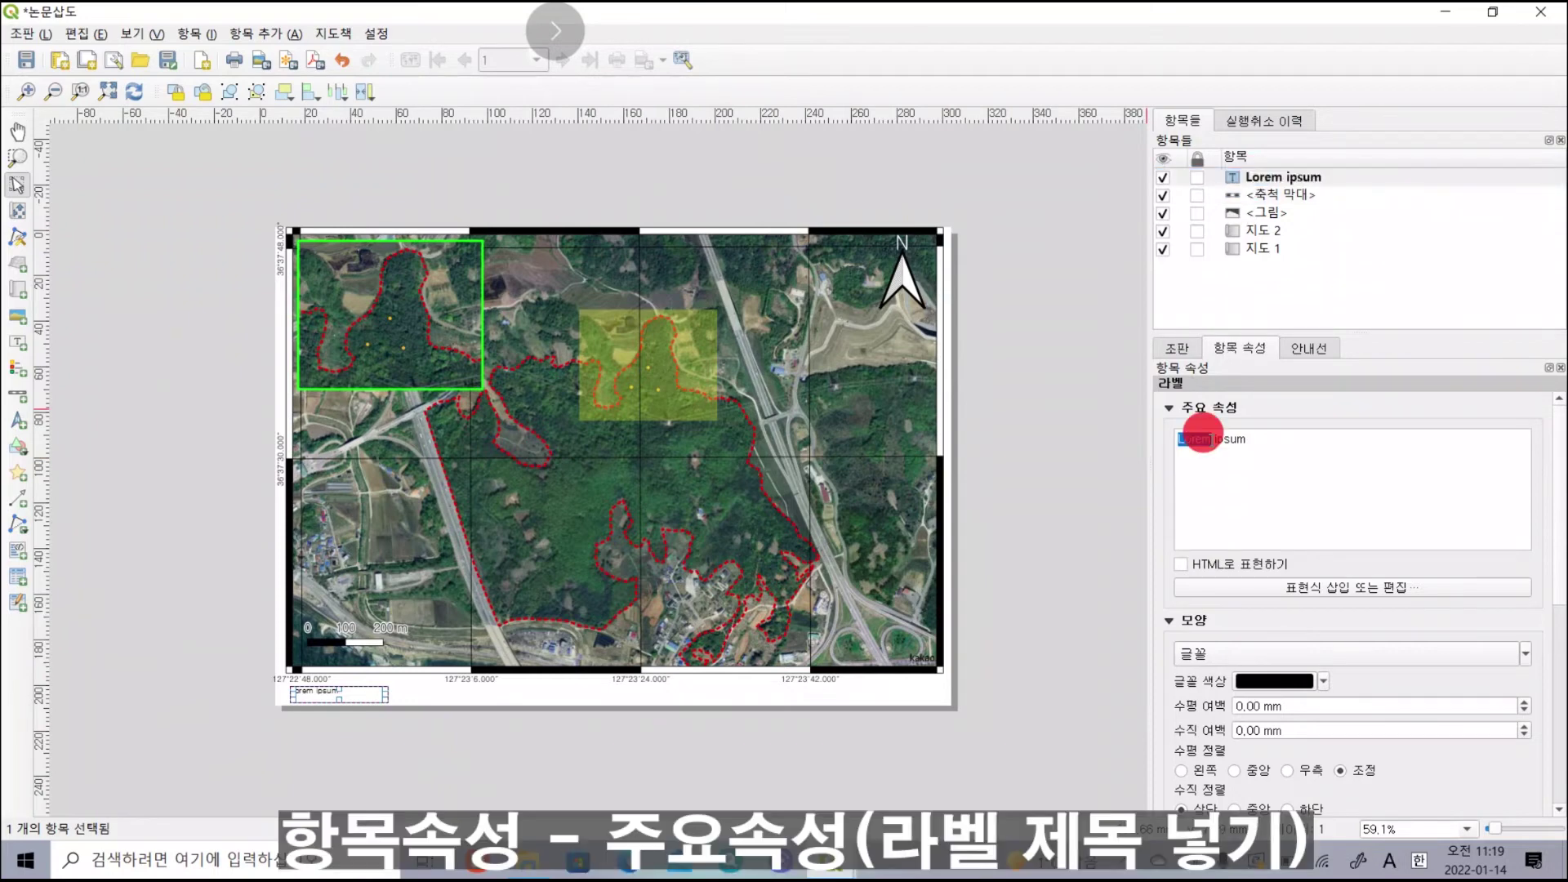
key("Delete")
key("Hangul")
key("Hangul")
type("Study a")
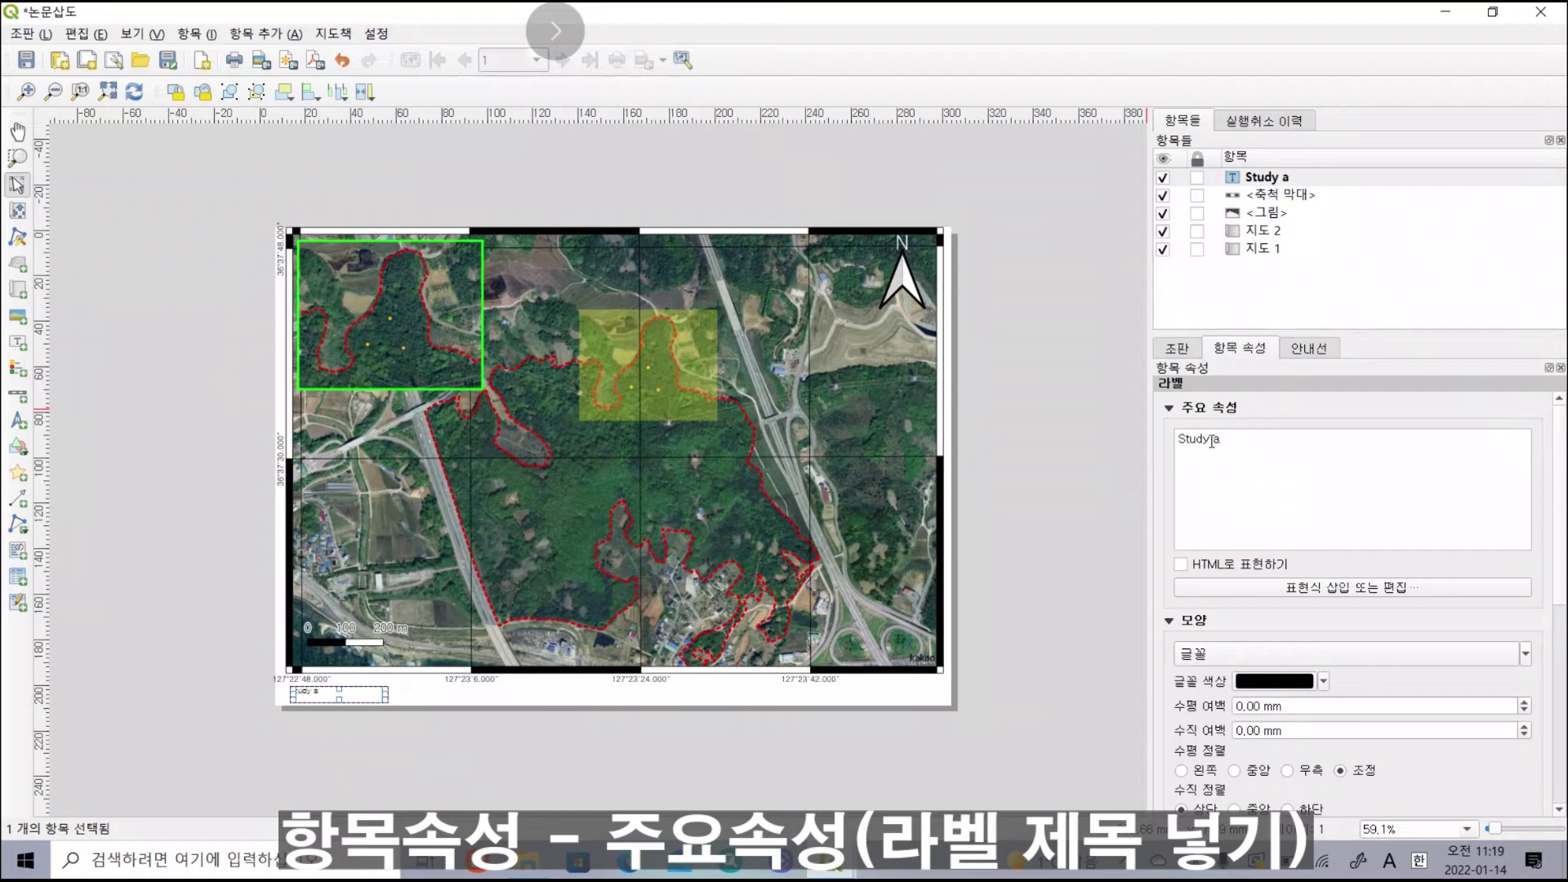
key("BackSpace")
type("AA")
type("rea")
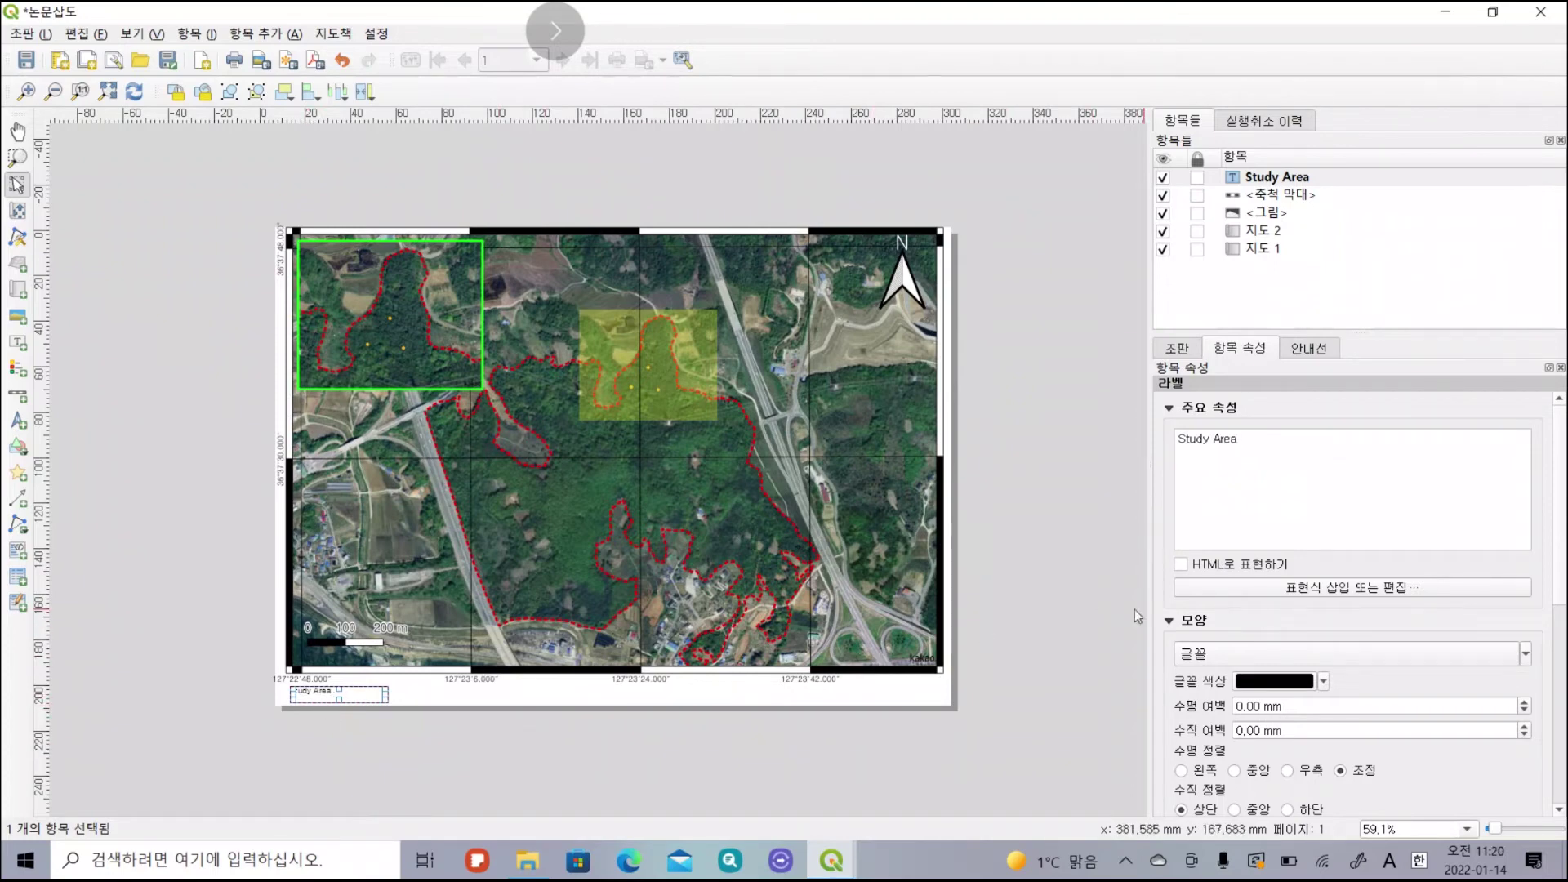
Examine the label's appearance, position and size settings.
scroll(1295, 614, "down", 1)
scroll(1295, 614, "down", 2)
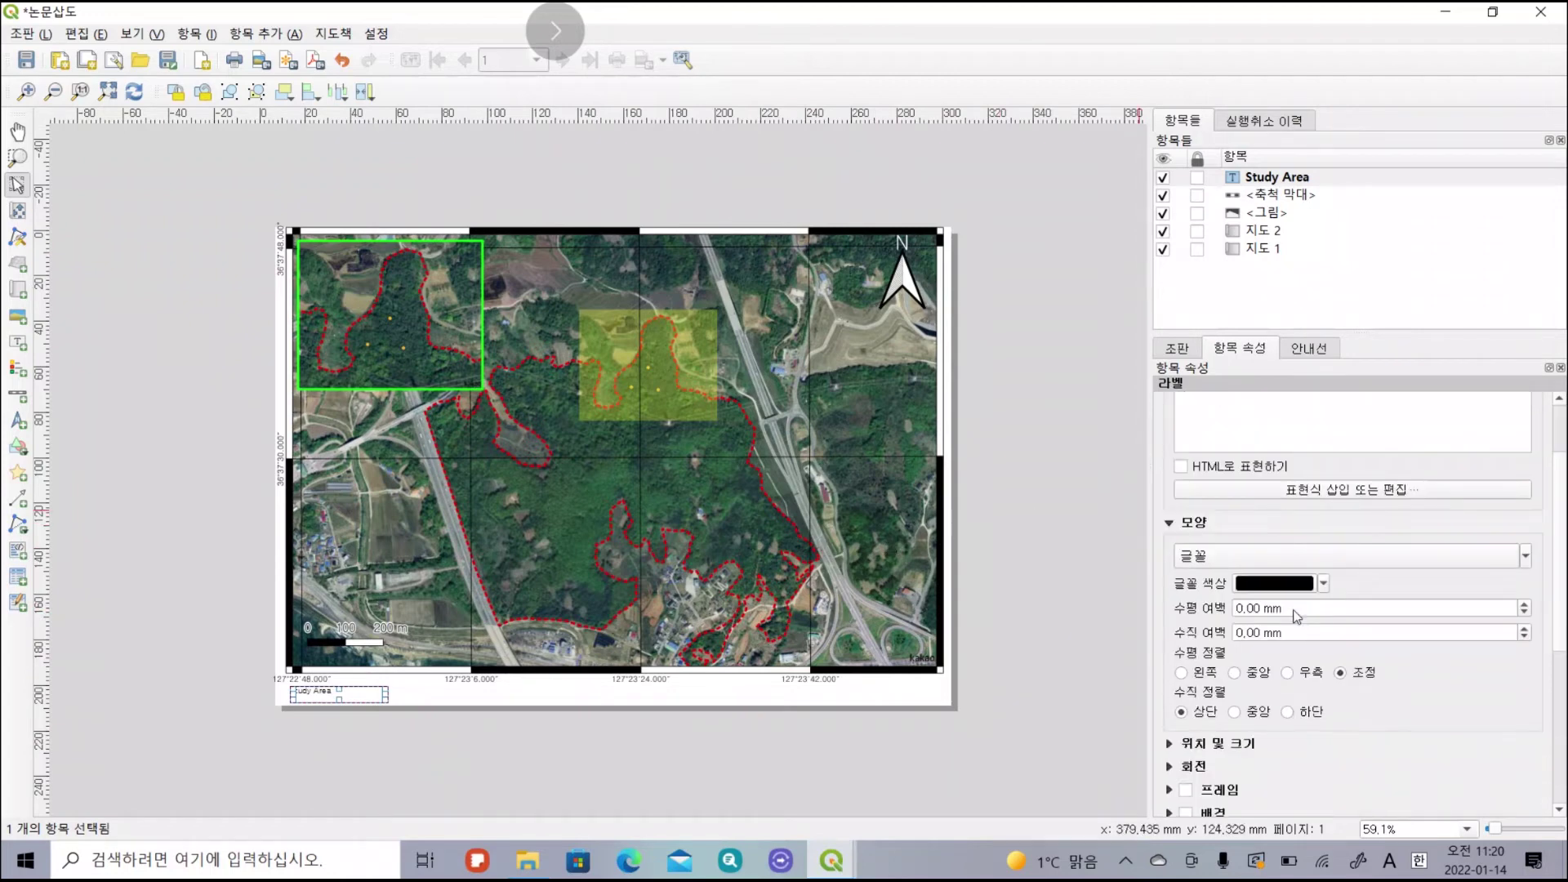
left_click(1168, 695)
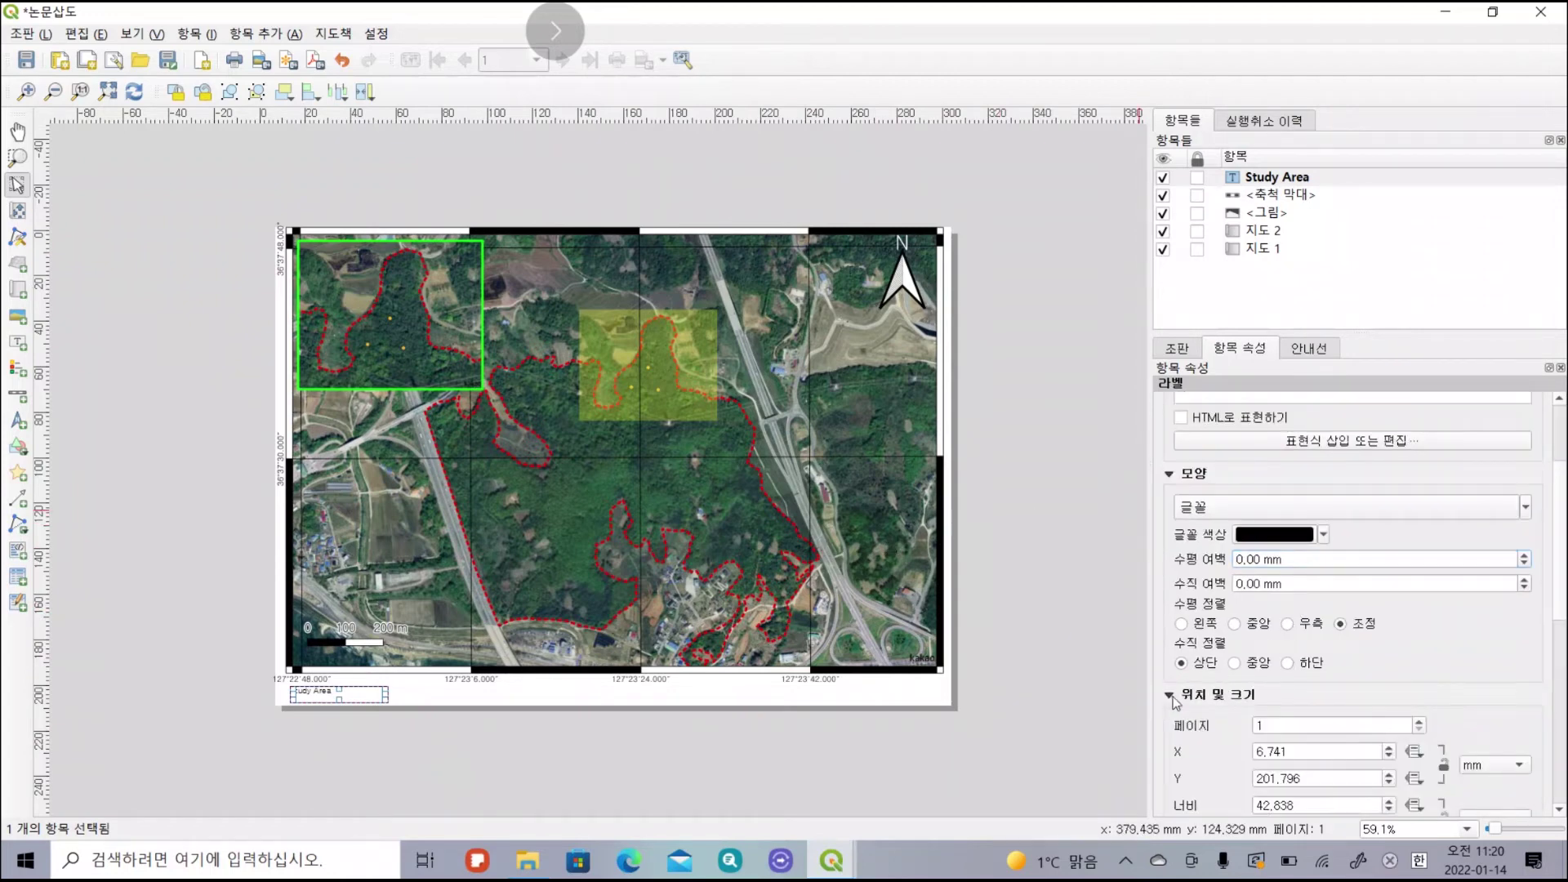
scroll(1224, 672, "down", 3)
scroll(1225, 672, "down", 1)
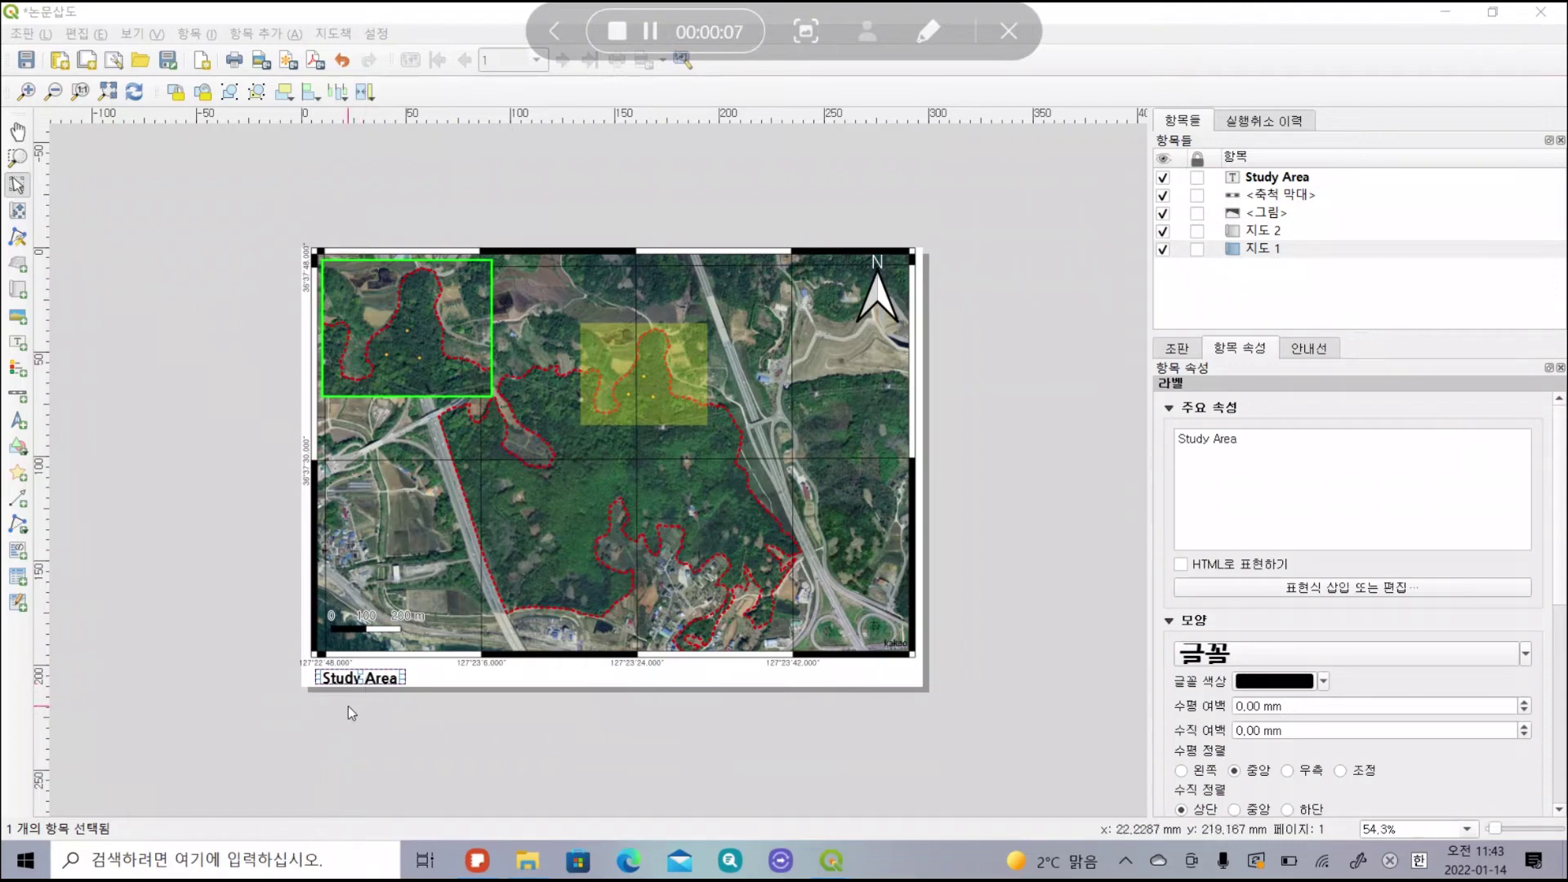
Review the Study Area label's font family, style and size, and accept the existing font settings.
left_click(369, 724)
left_click(372, 677)
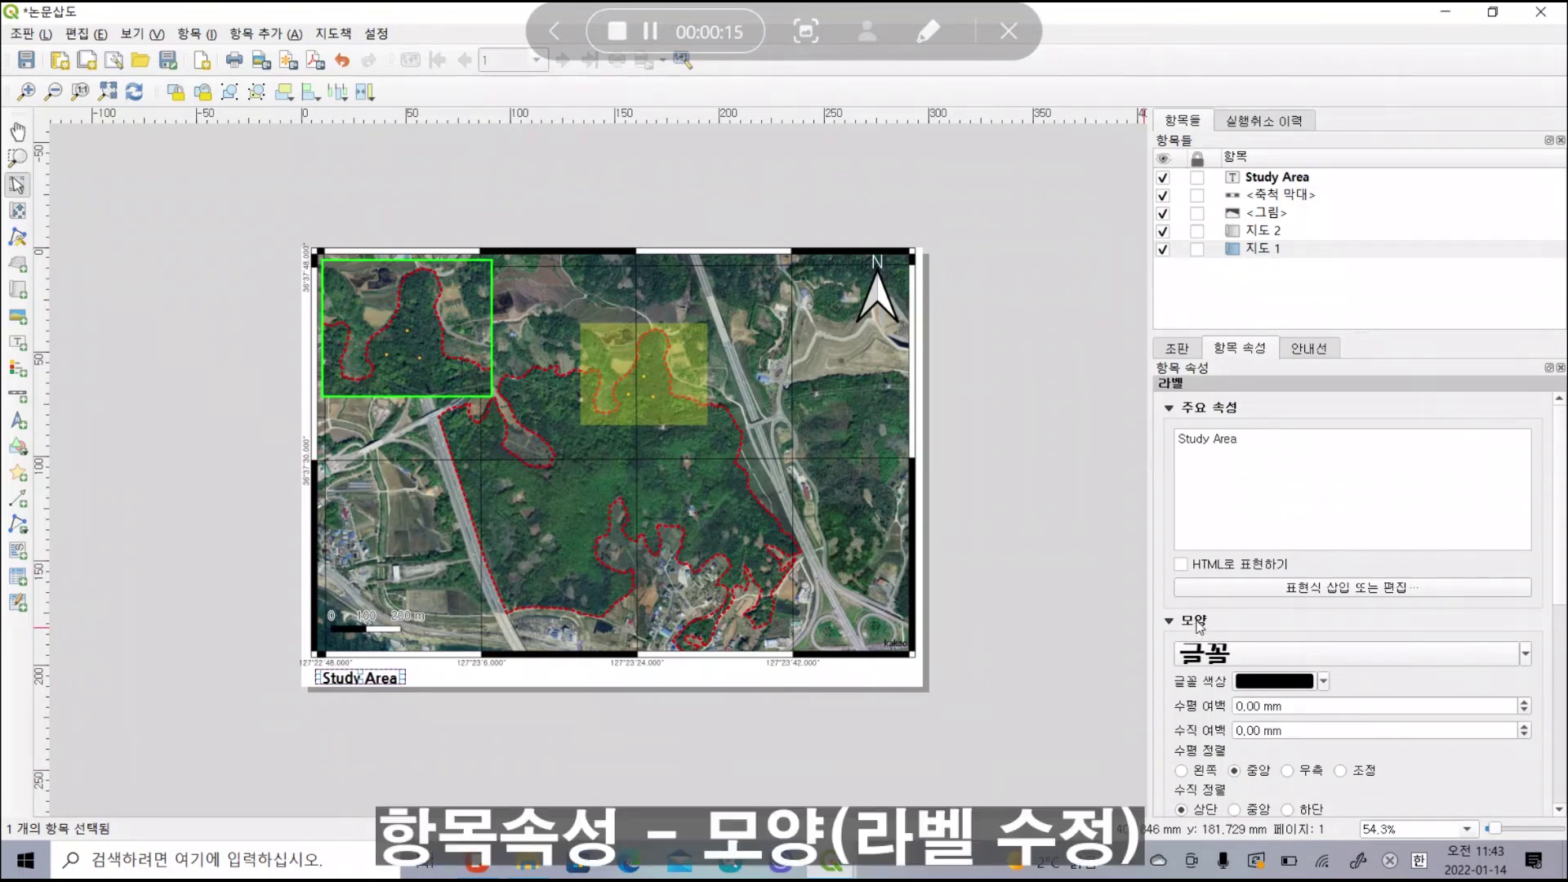
left_click(1199, 658)
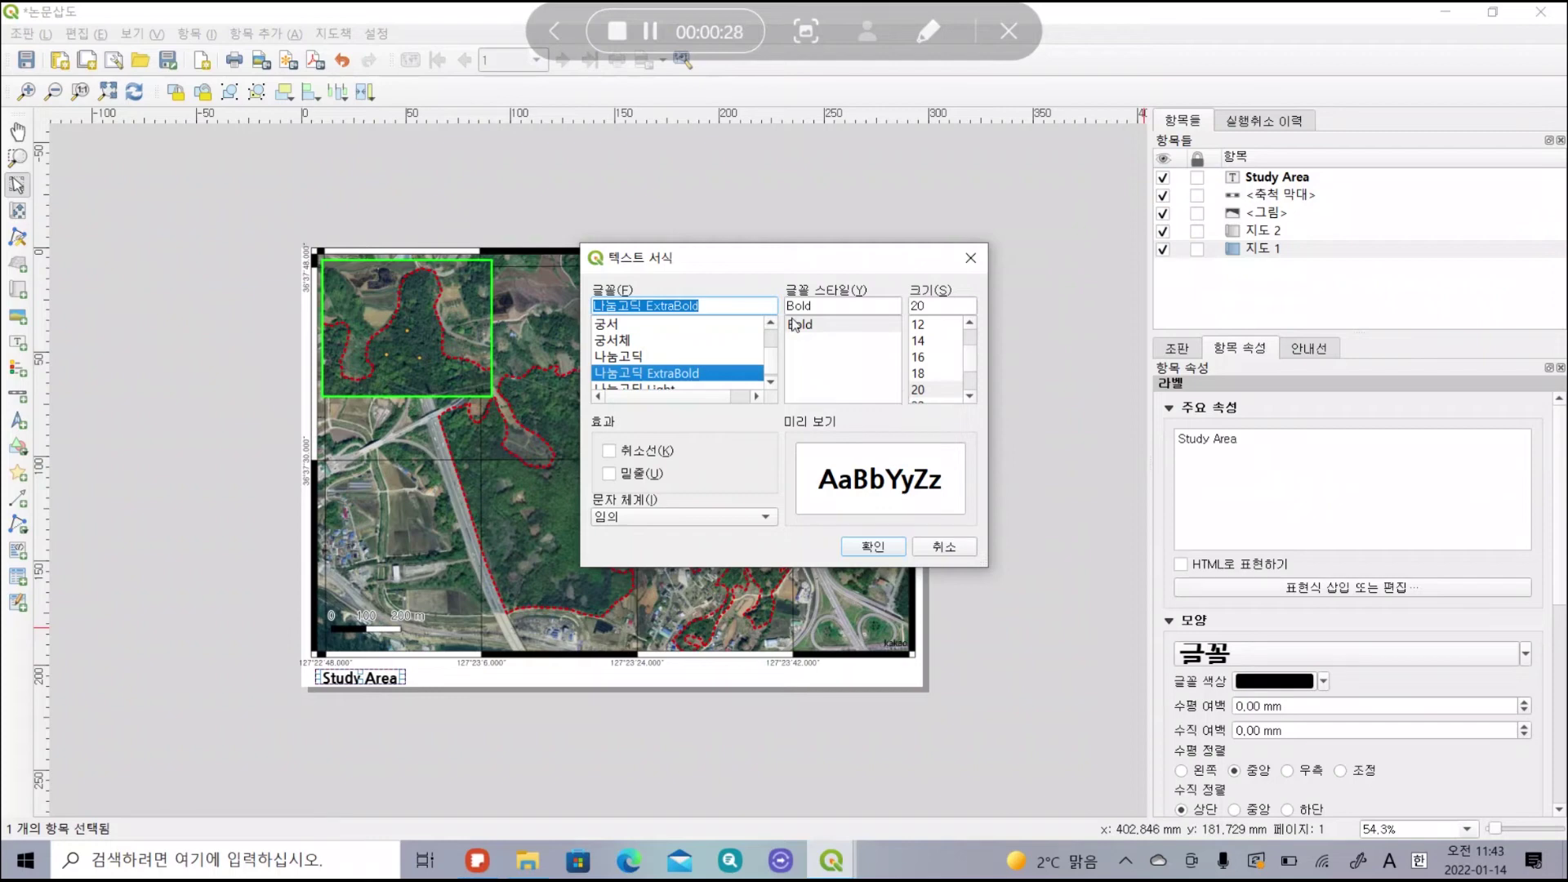
left_click(873, 546)
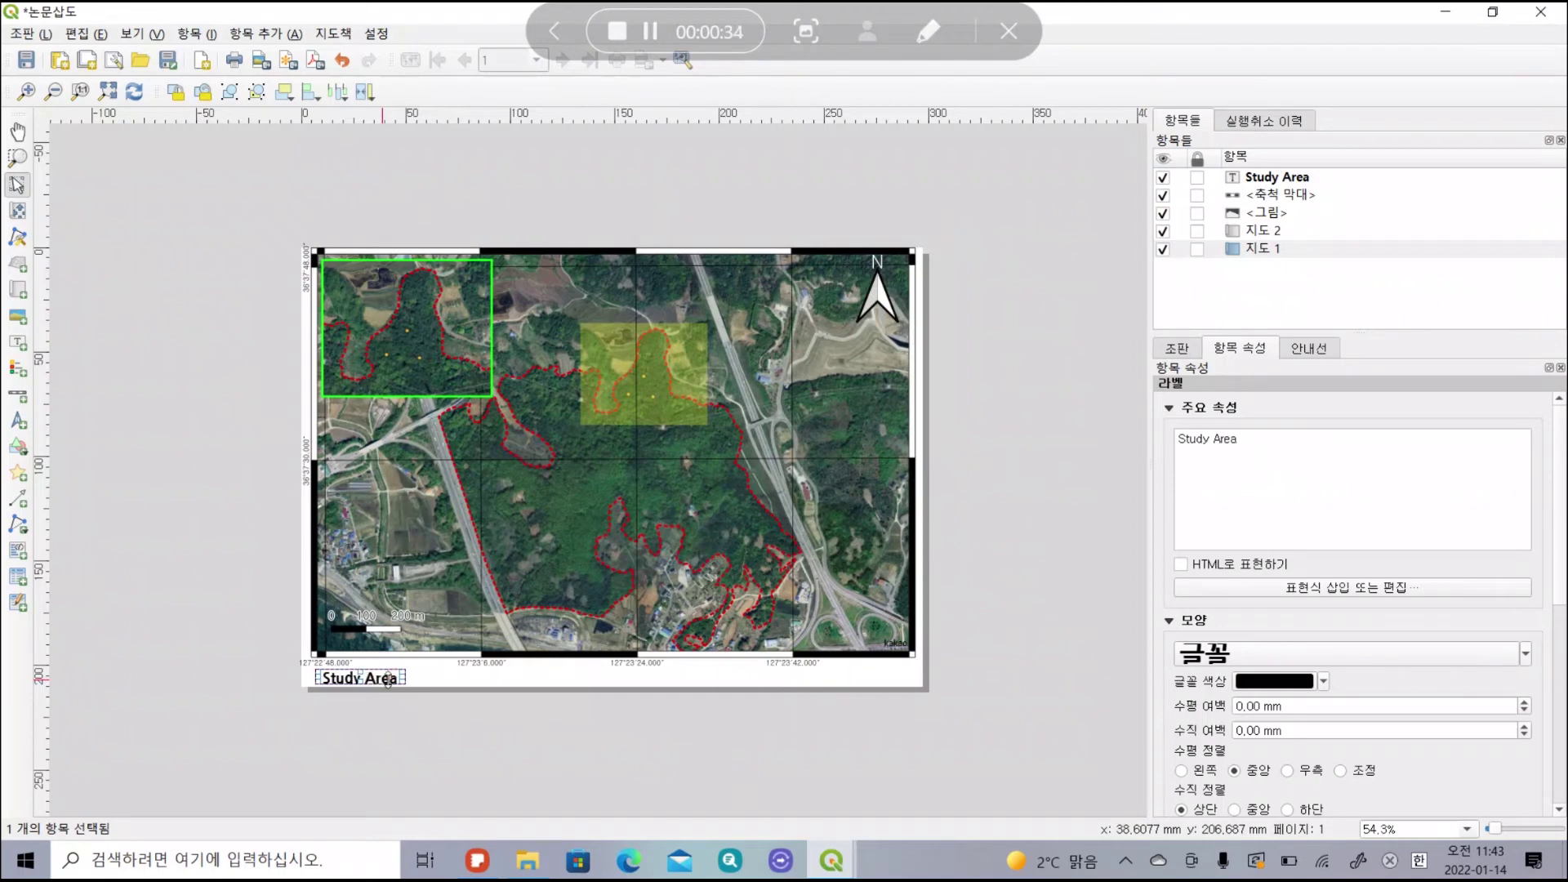
Try left horizontal alignment on the Study Area label, restore centre alignment, and deselect the label.
left_click(1201, 773)
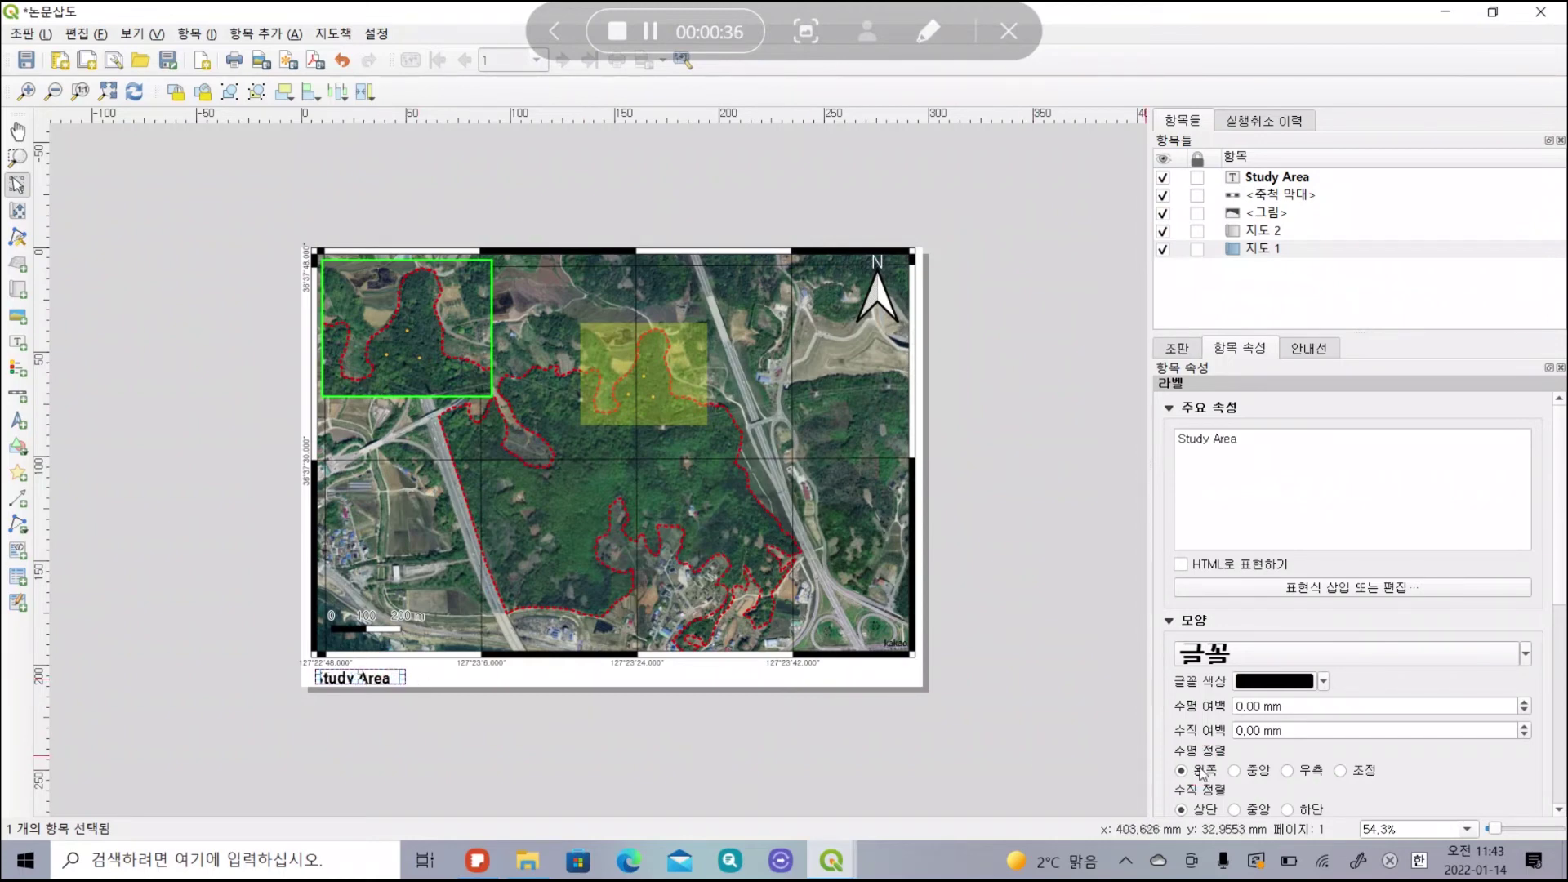
left_click(1255, 772)
left_click(1089, 747)
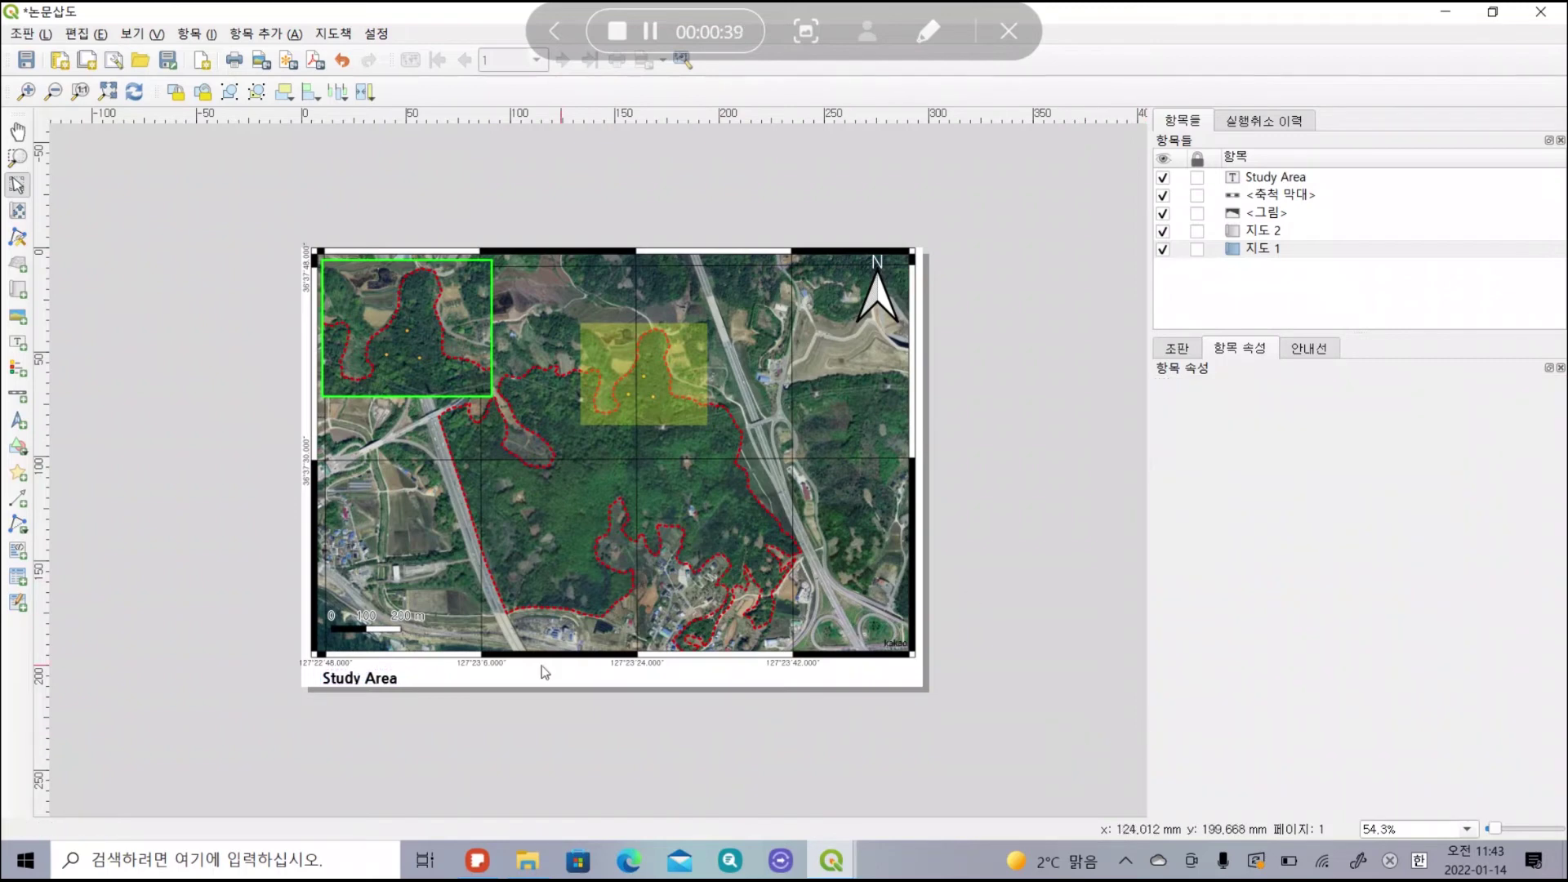
Select the Study Area label and look through its alignment, position, rotation, frame and background settings.
left_click(384, 678)
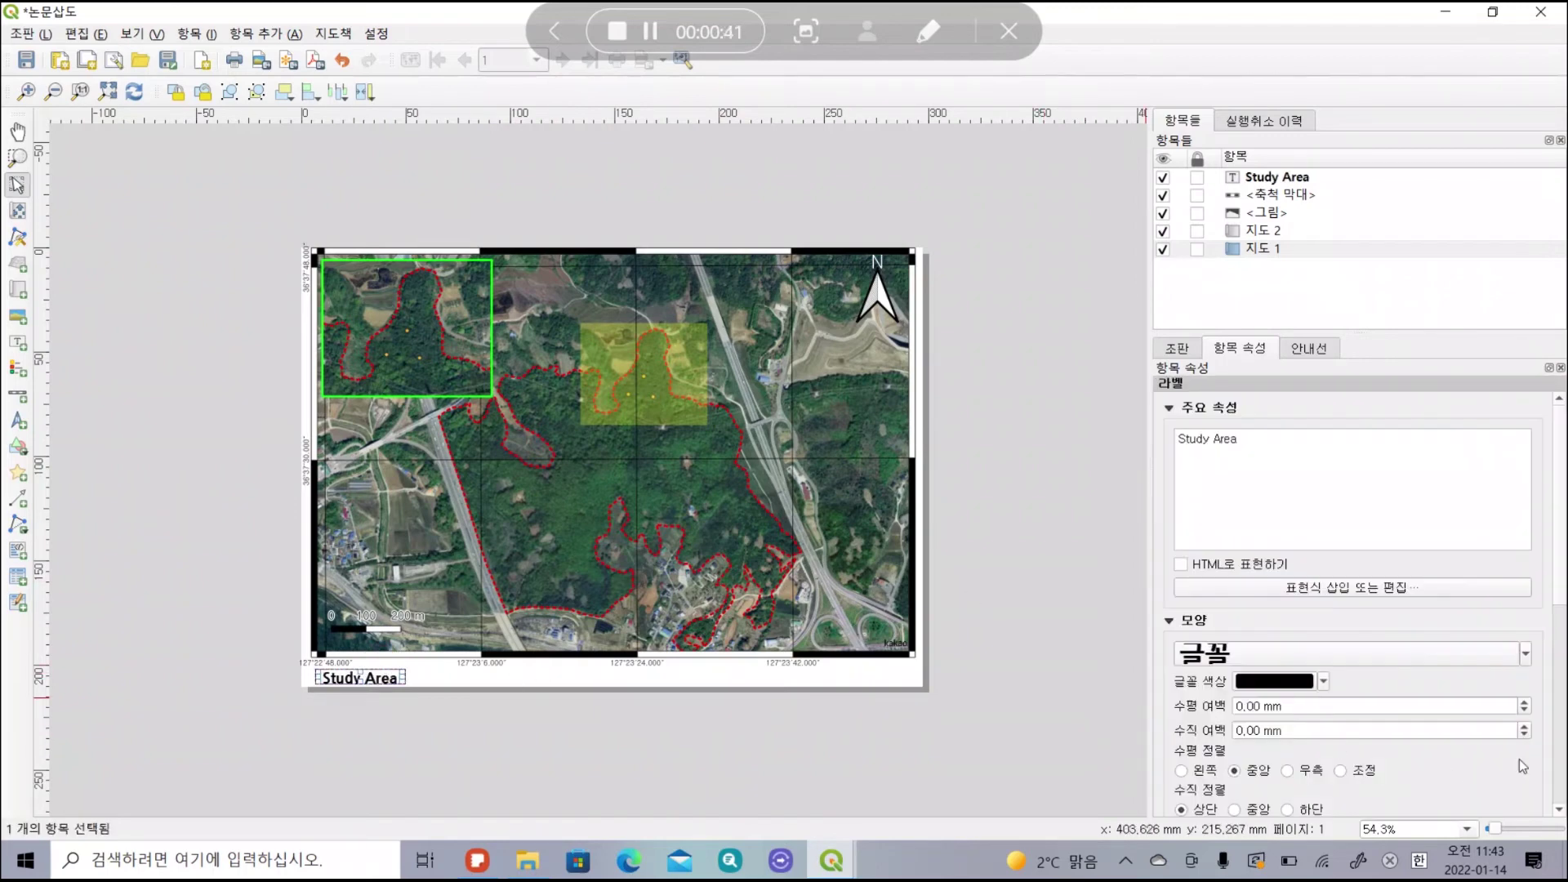
scroll(1522, 765, "down", 1)
scroll(1452, 765, "down", 1)
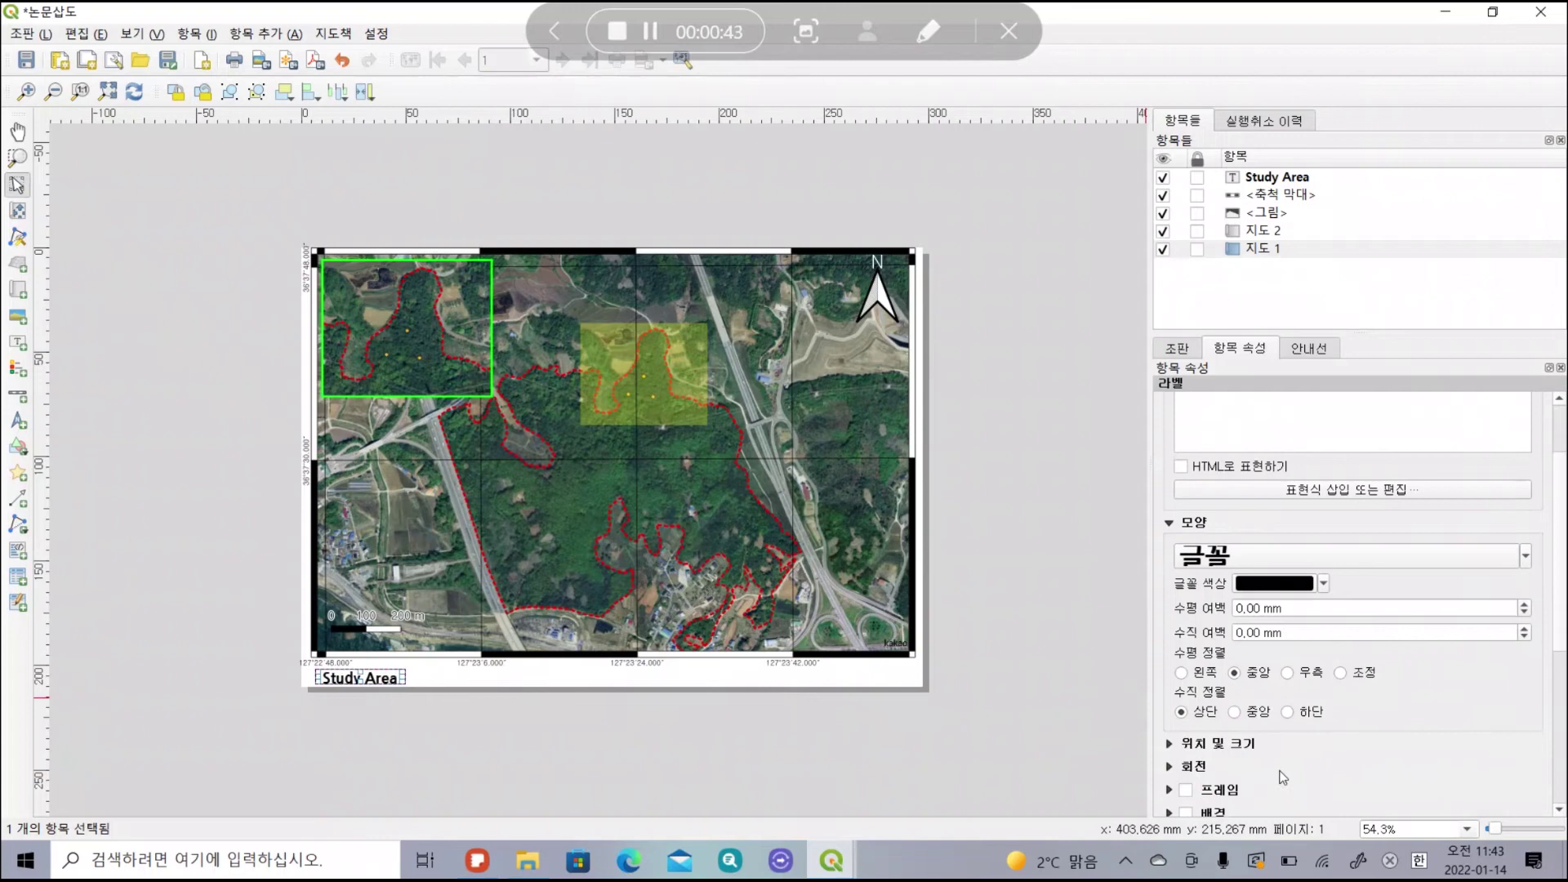
scroll(1187, 780, "down", 1)
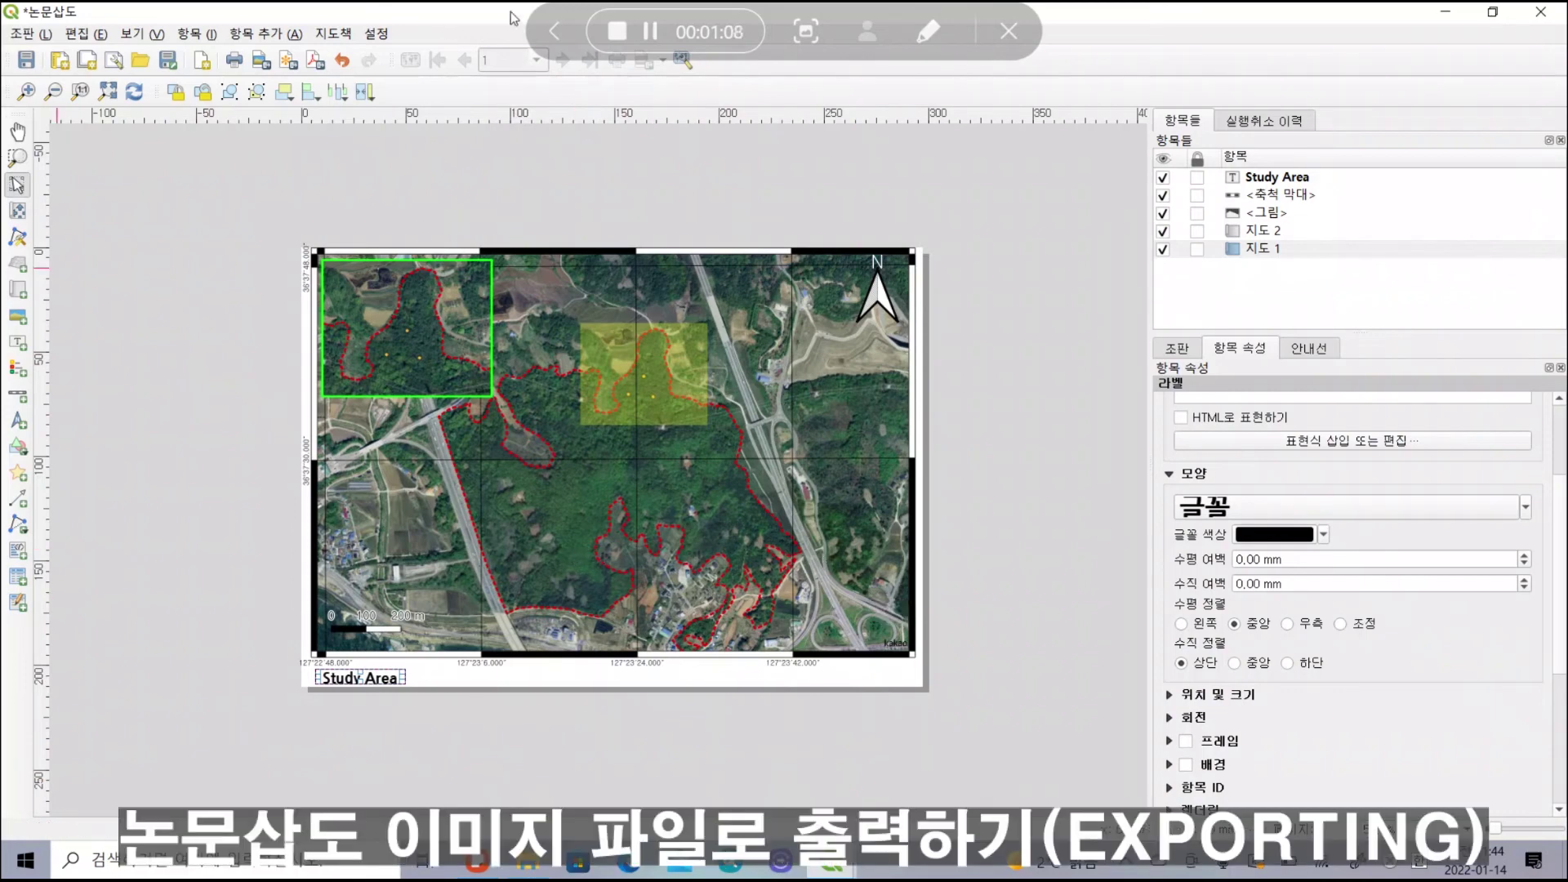
Prepare an image export of the layout to the desktop as 논문삽도.jpg in JPG format, and cancel it at the export options.
left_click(49, 40)
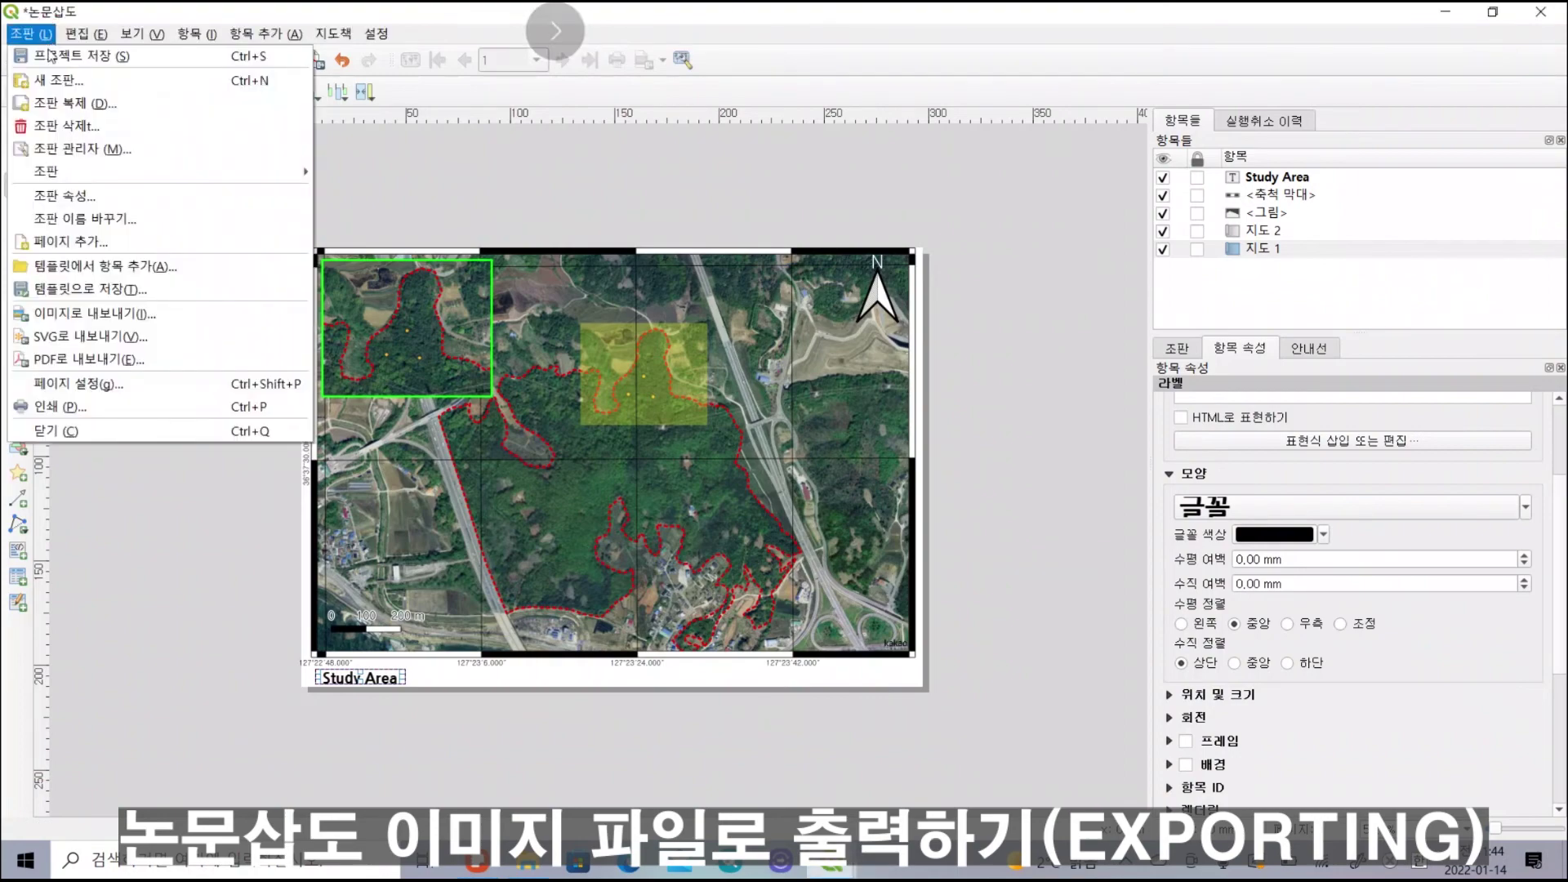
left_click(63, 317)
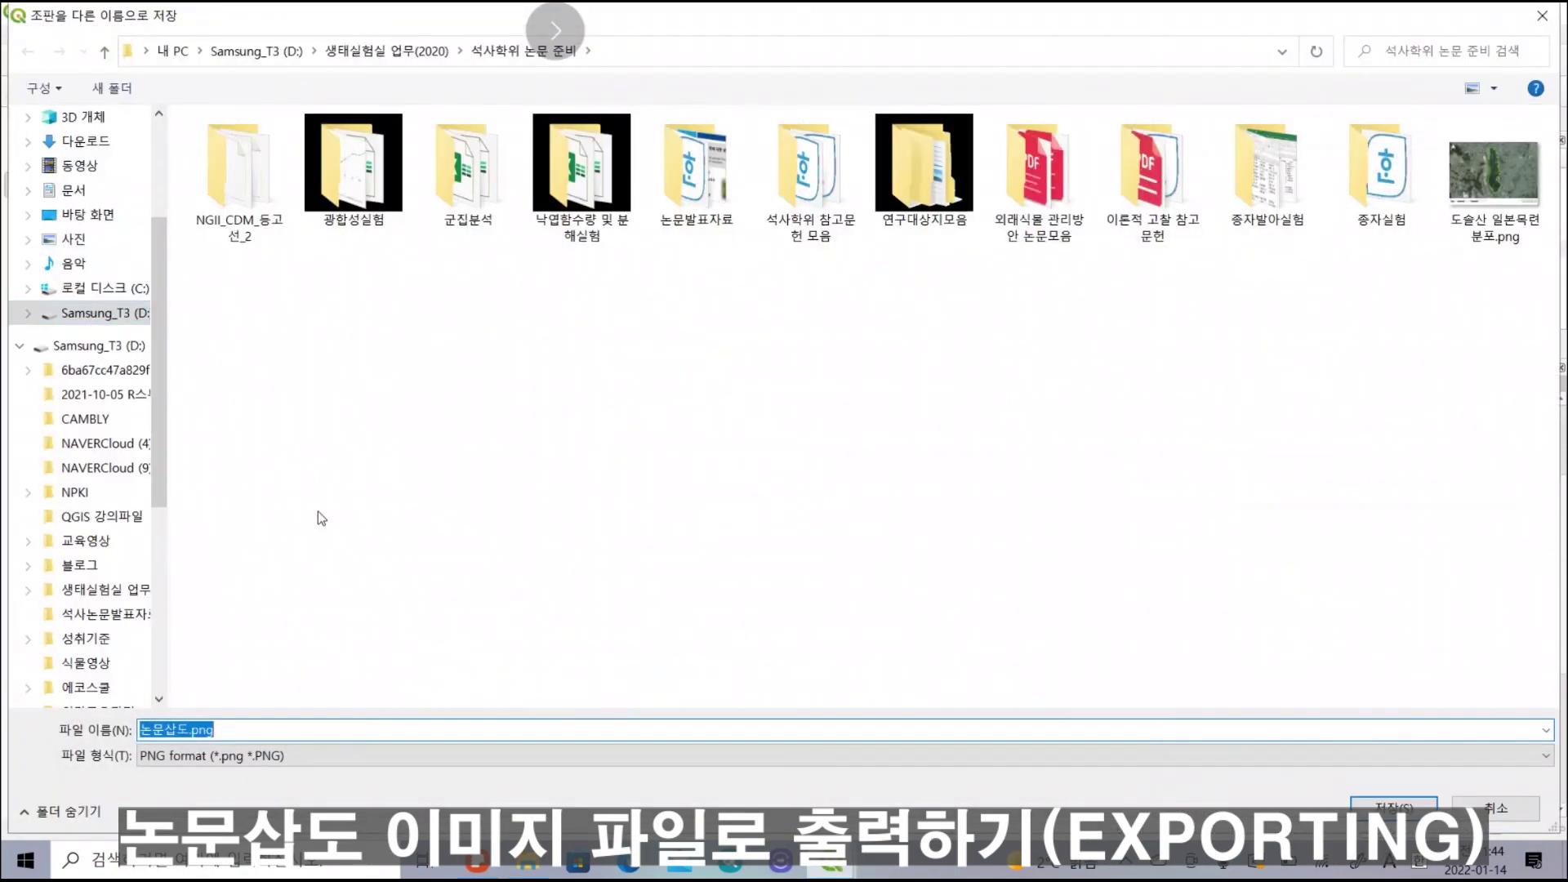
left_click(64, 215)
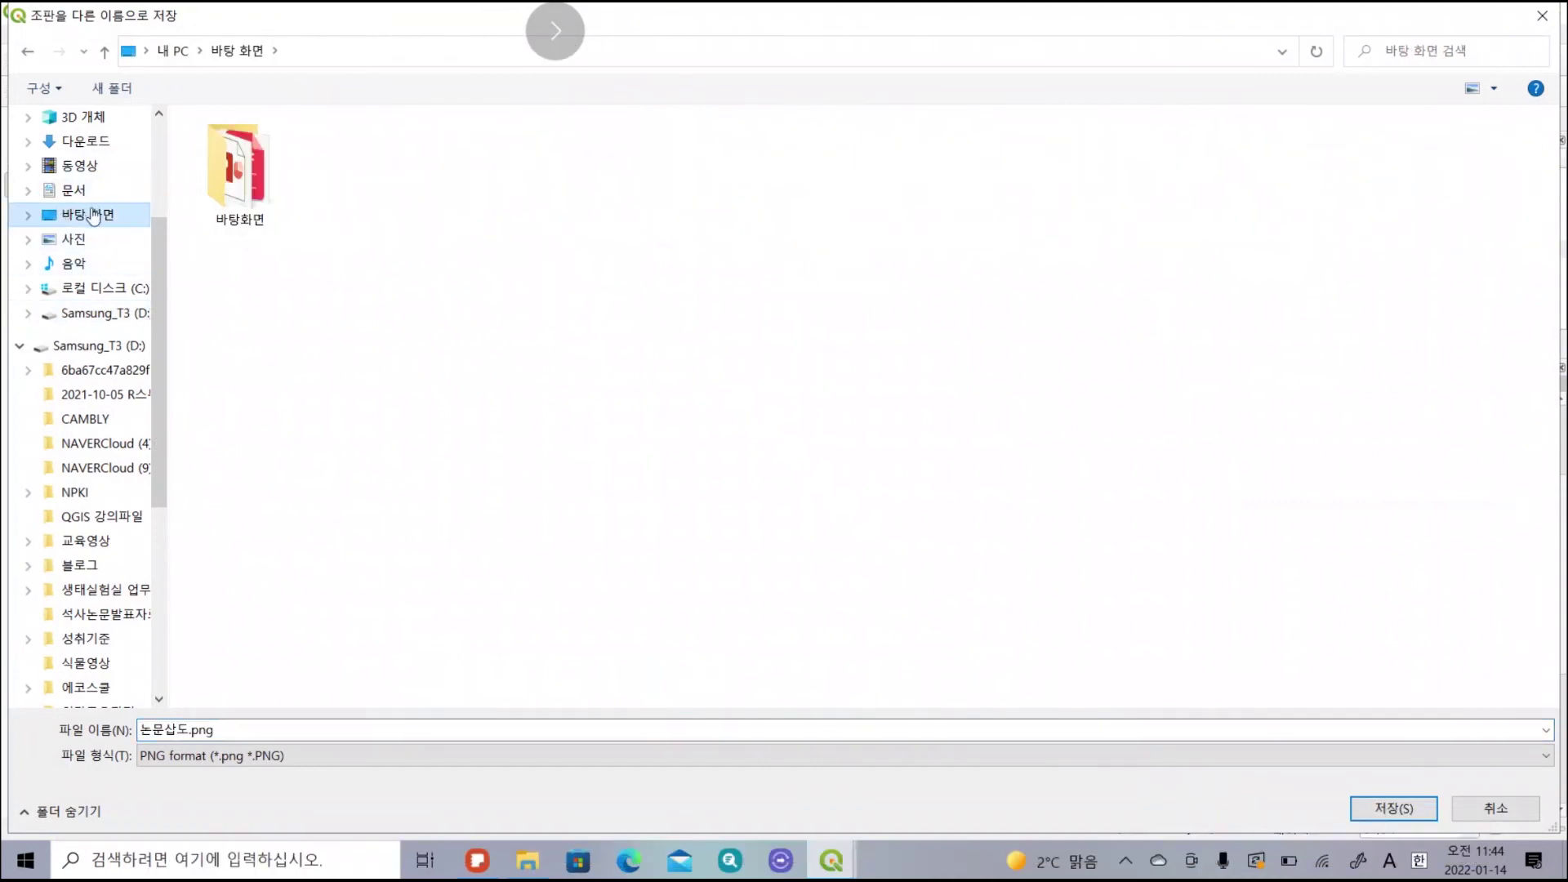
left_click(161, 757)
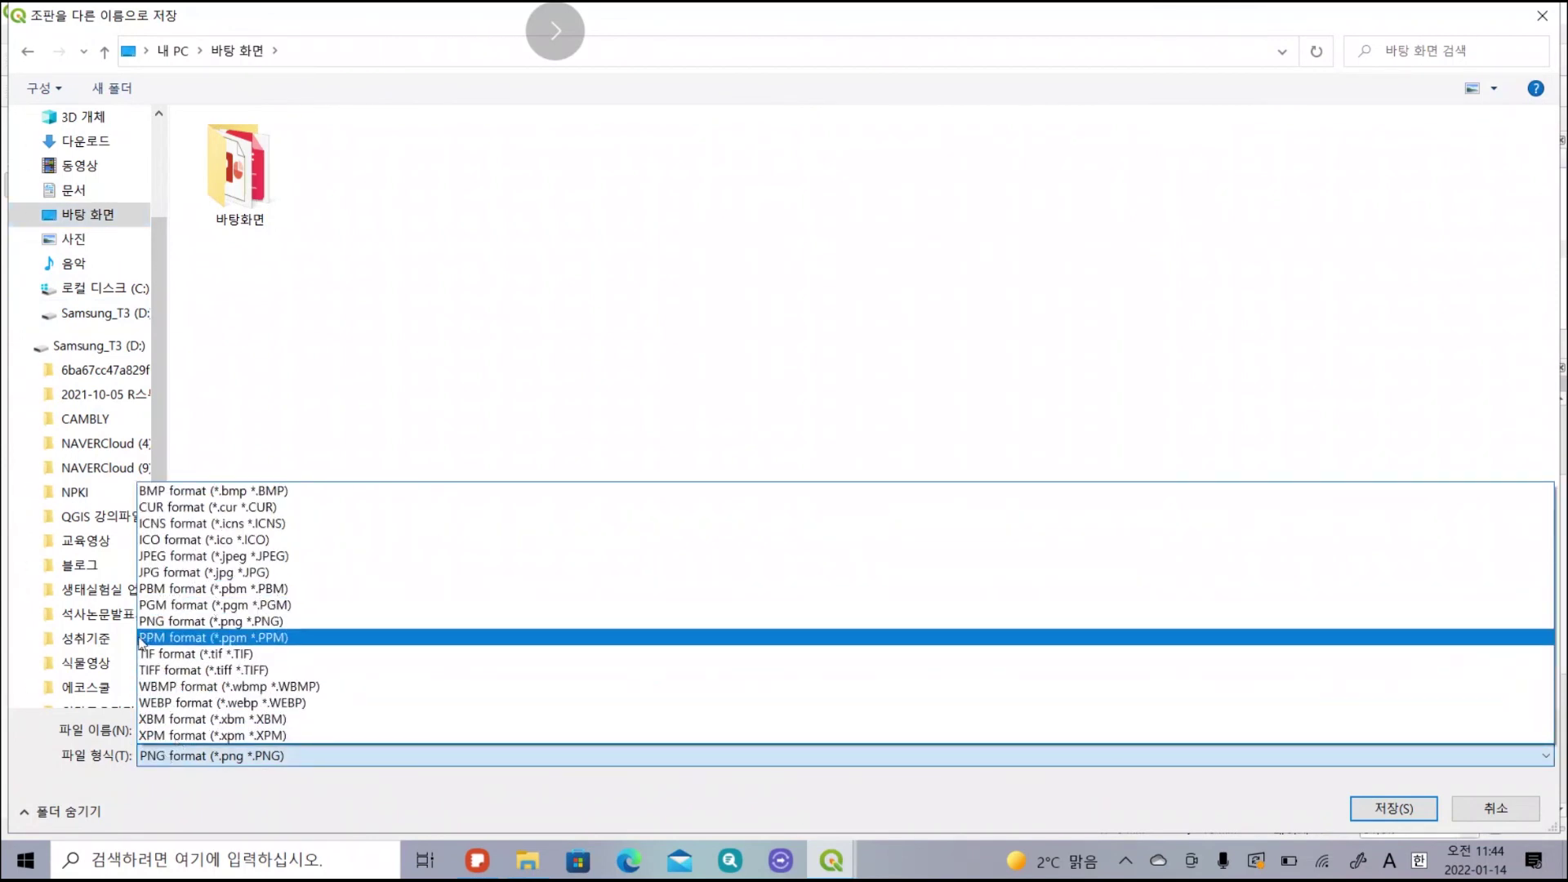
left_click(168, 573)
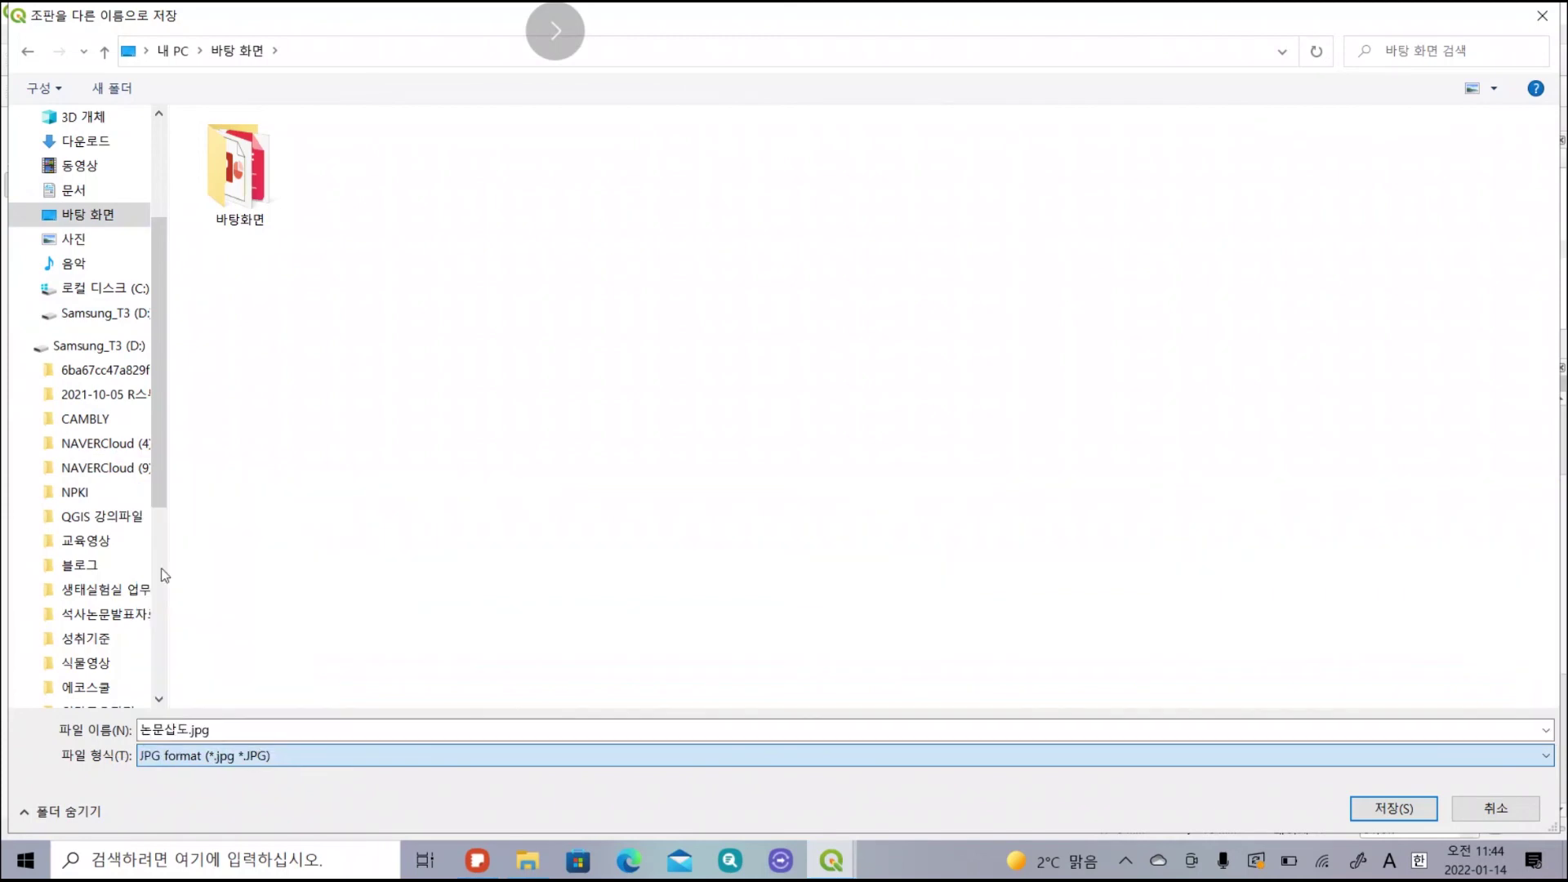
left_click(1383, 810)
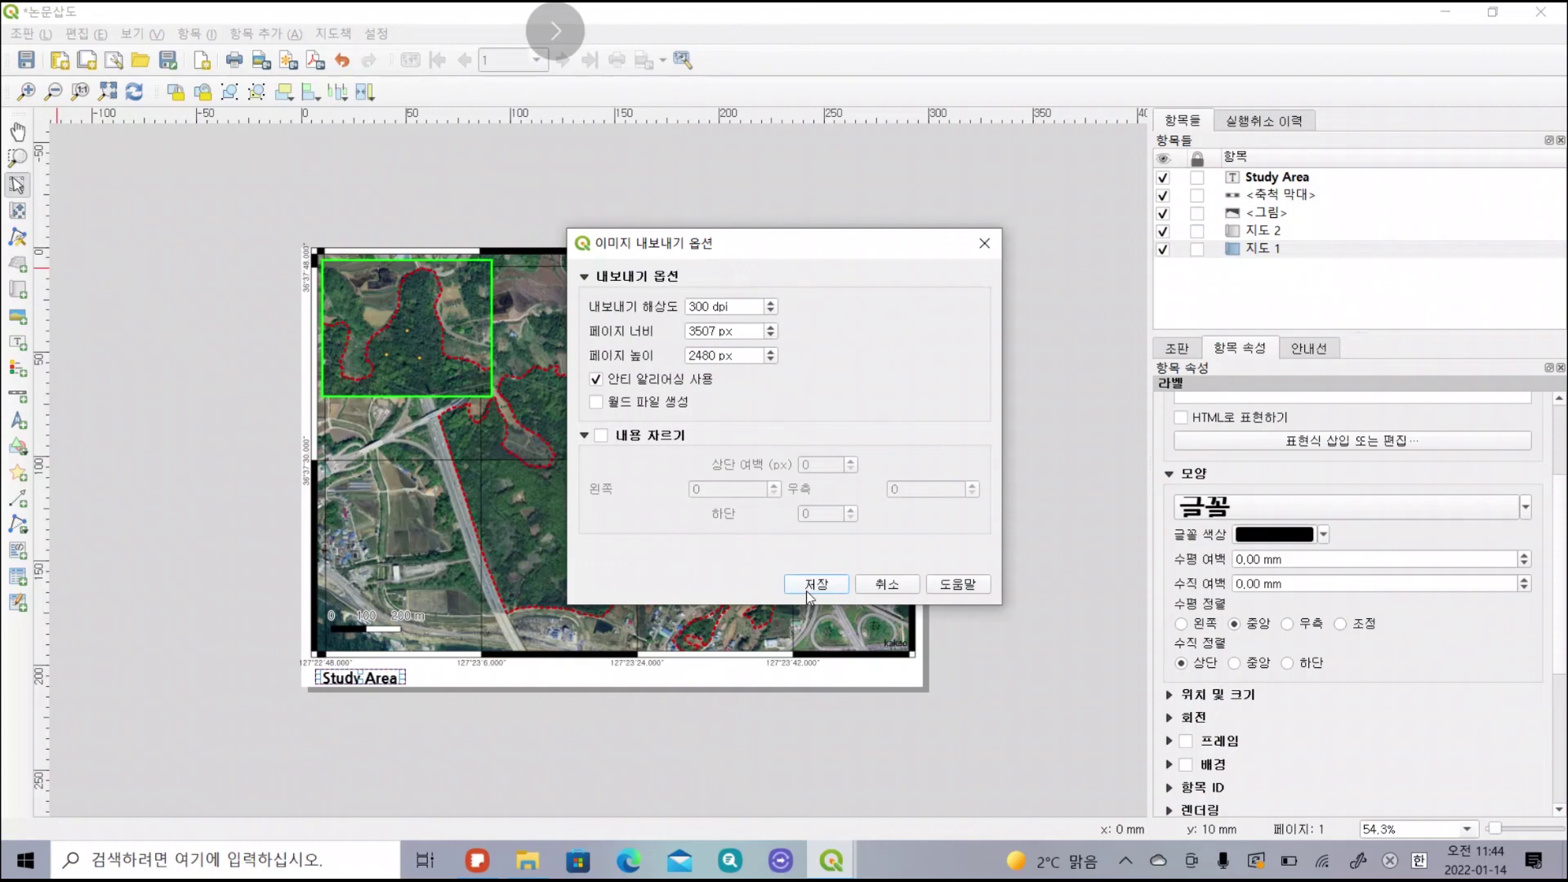
left_click(898, 585)
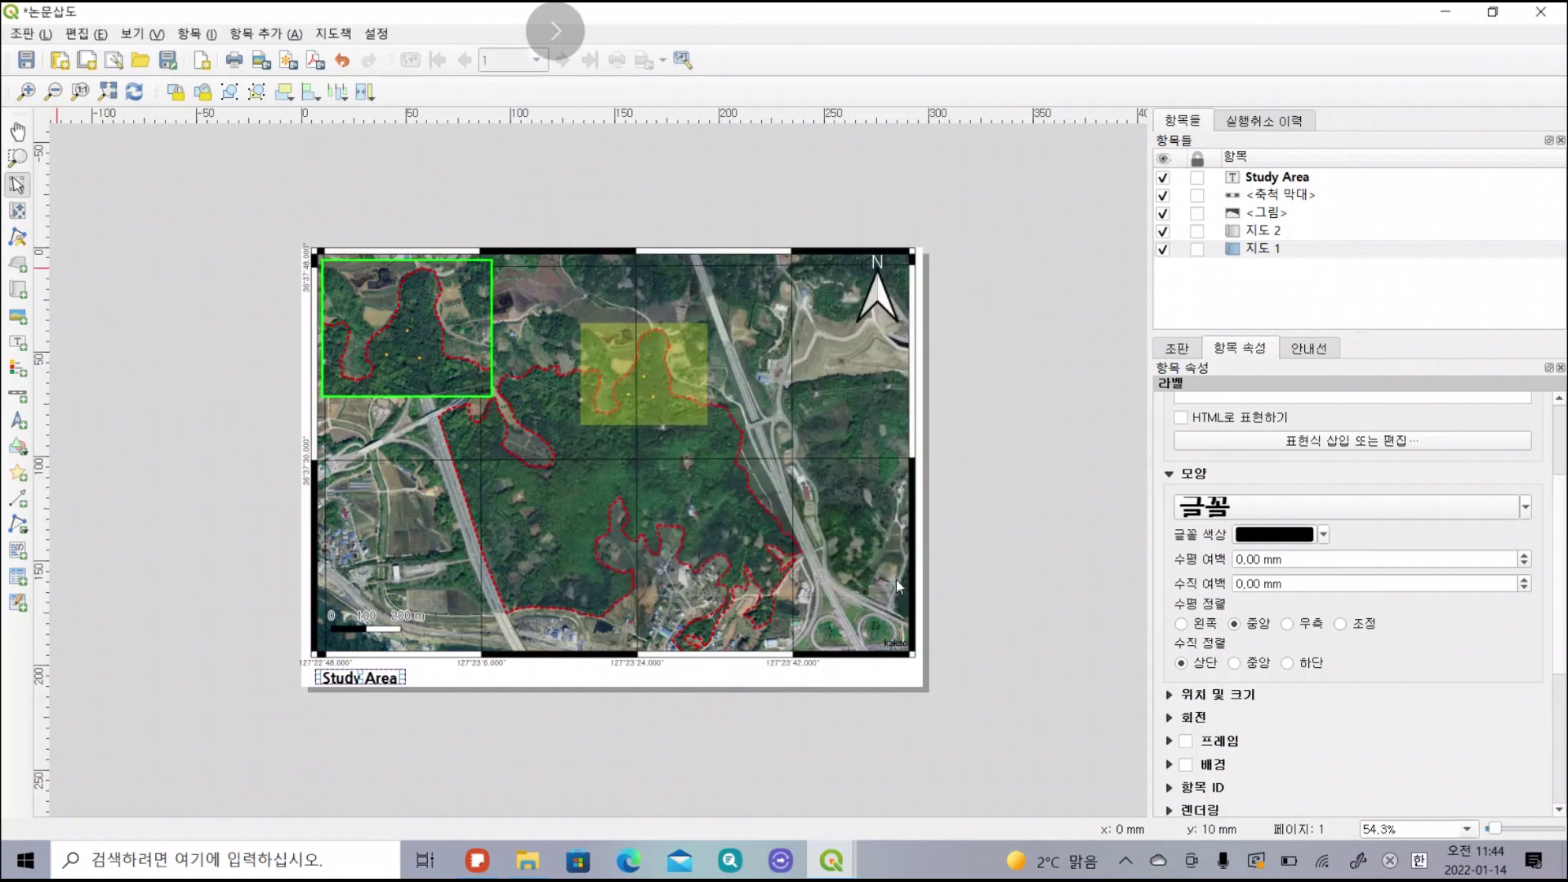